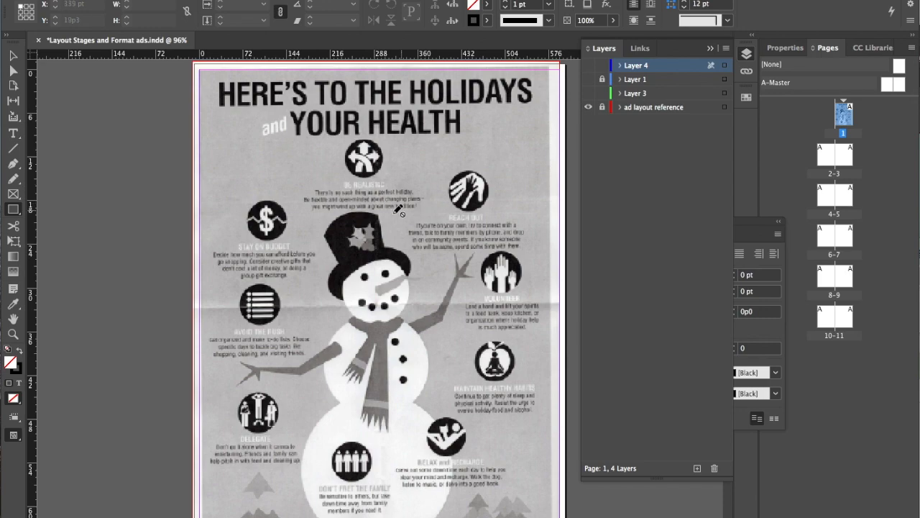
Set the document's display performance to High Quality Display so the scanned ad renders sharply
scroll(374, 234, up, 10)
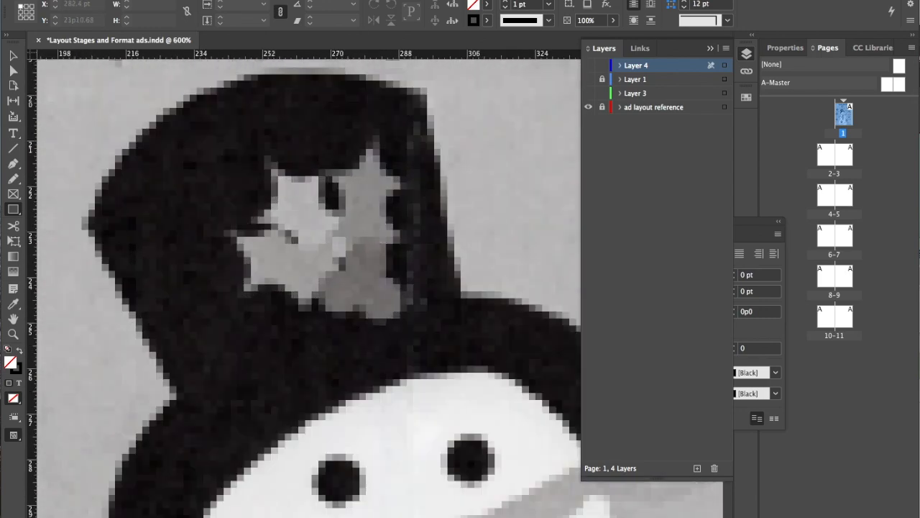
click(288, 0)
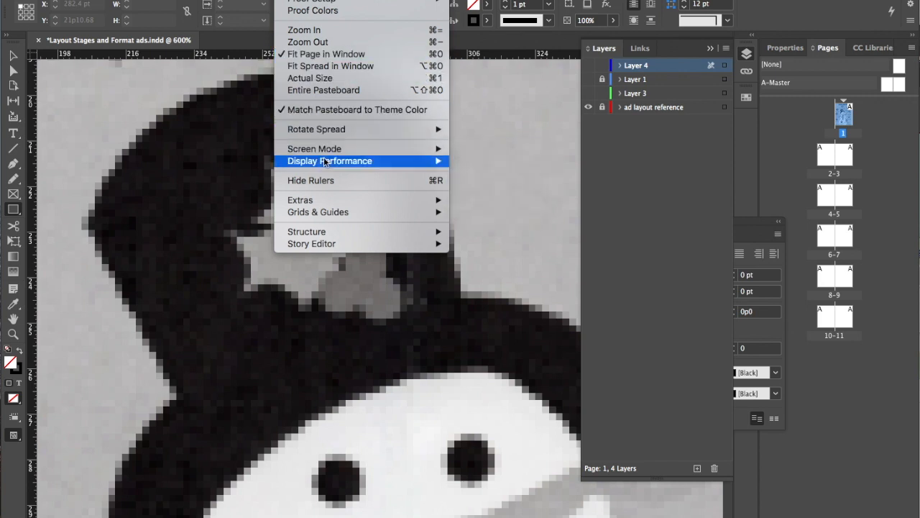
mouse_move(326, 164)
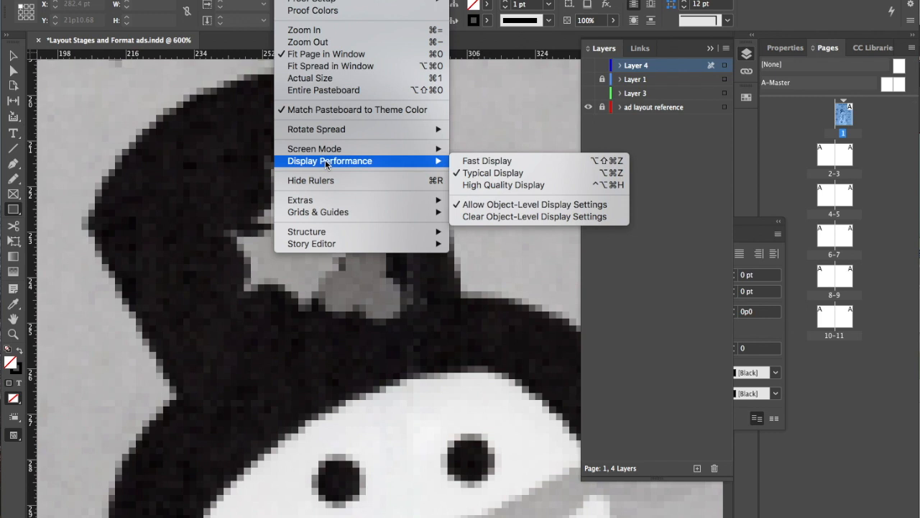
click(487, 187)
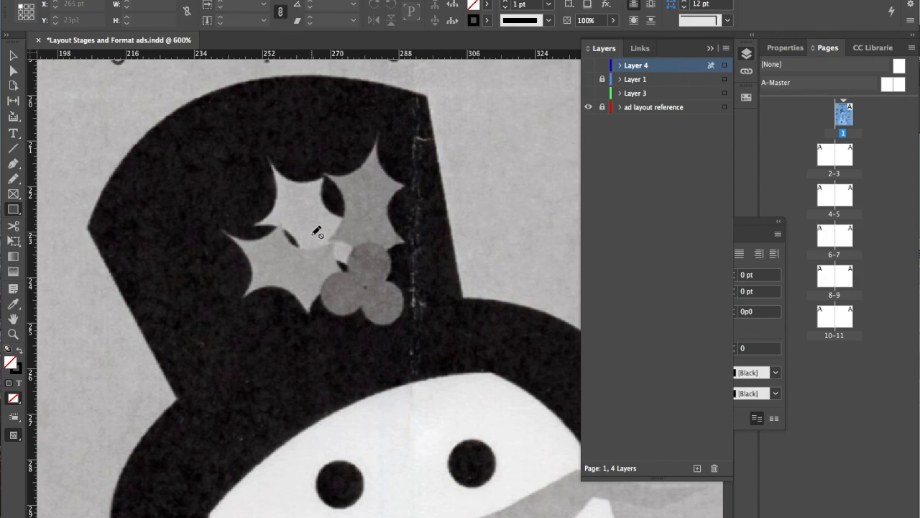
key(super+minus)
key(super+minus)
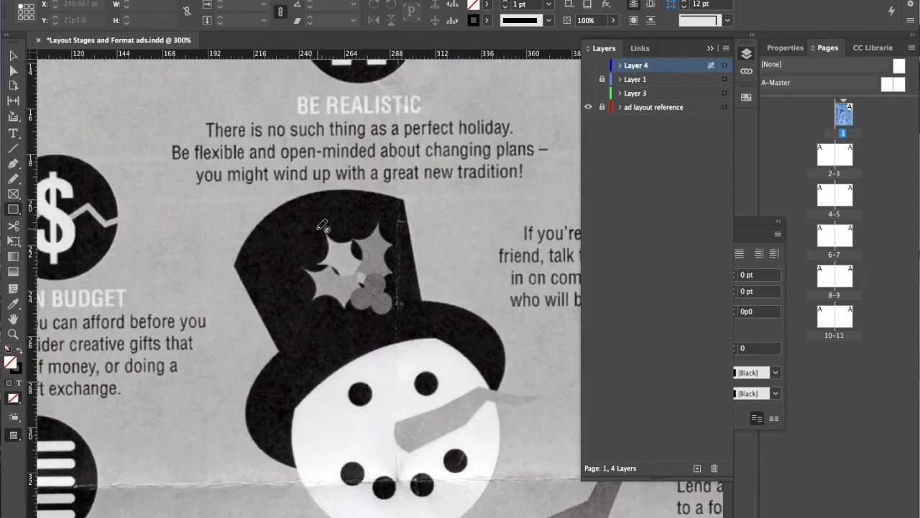
key(super+minus)
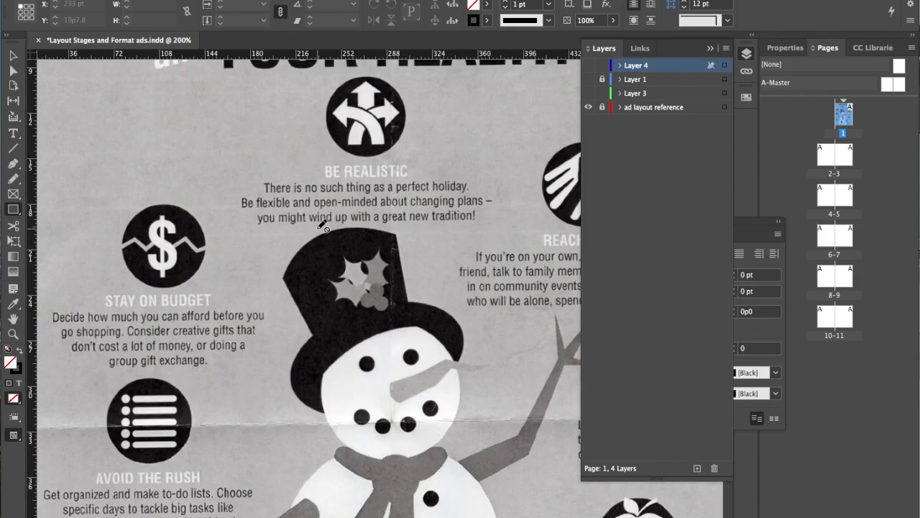
key(super+minus)
key(super+minus)
drag(390, 129, 327, 165)
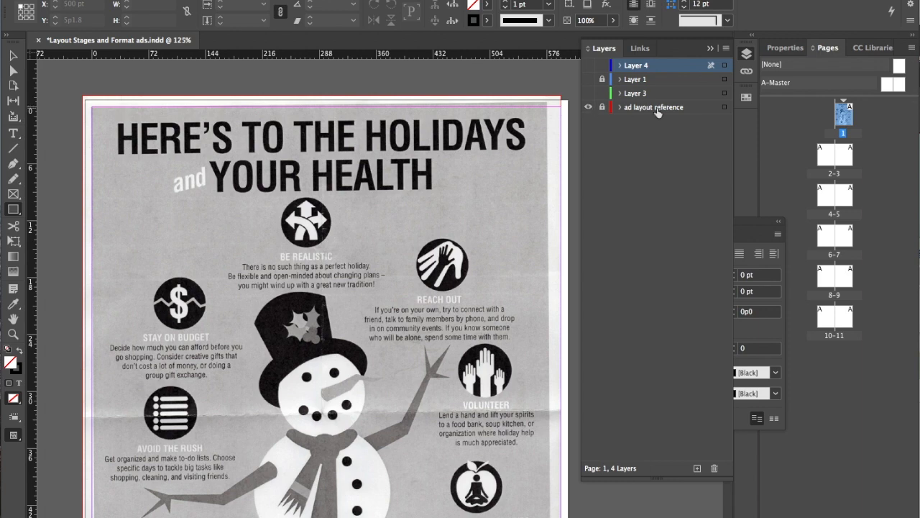
Check the layer options of the ad layout reference layer without changing them
double_click(701, 107)
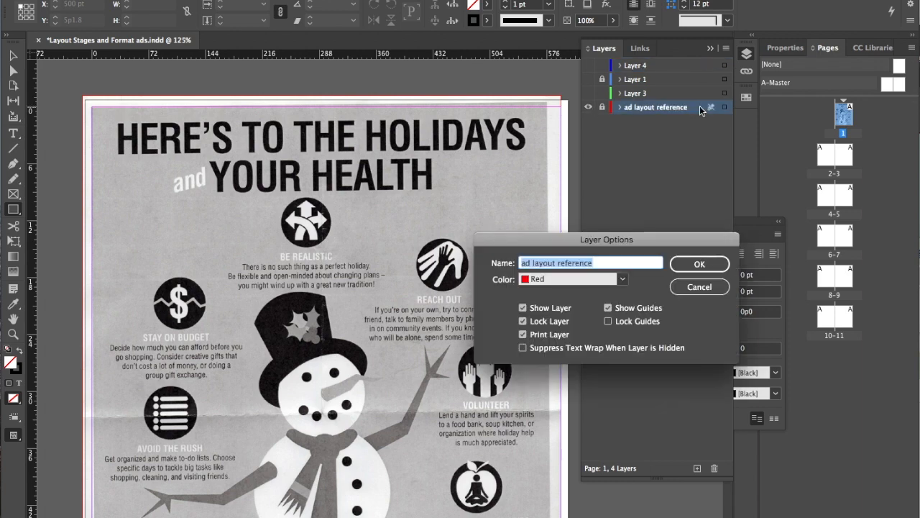
drag(593, 241, 432, 147)
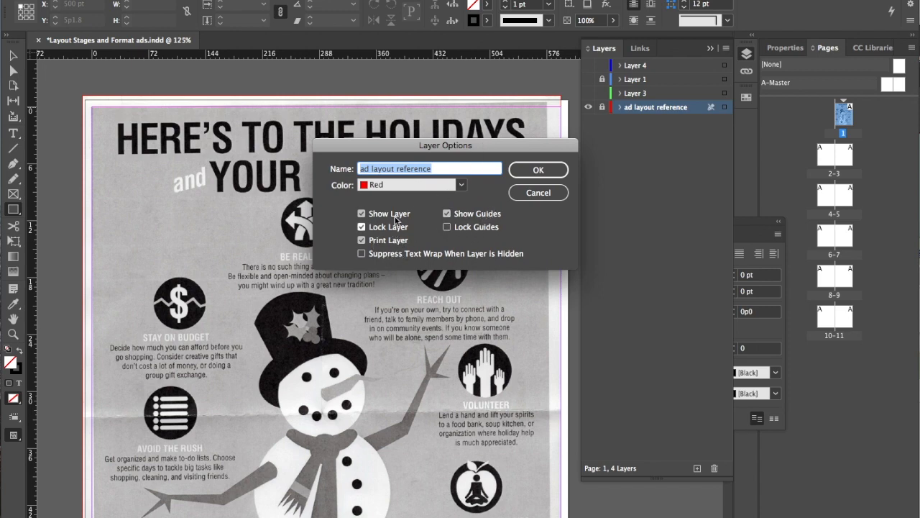
click(538, 193)
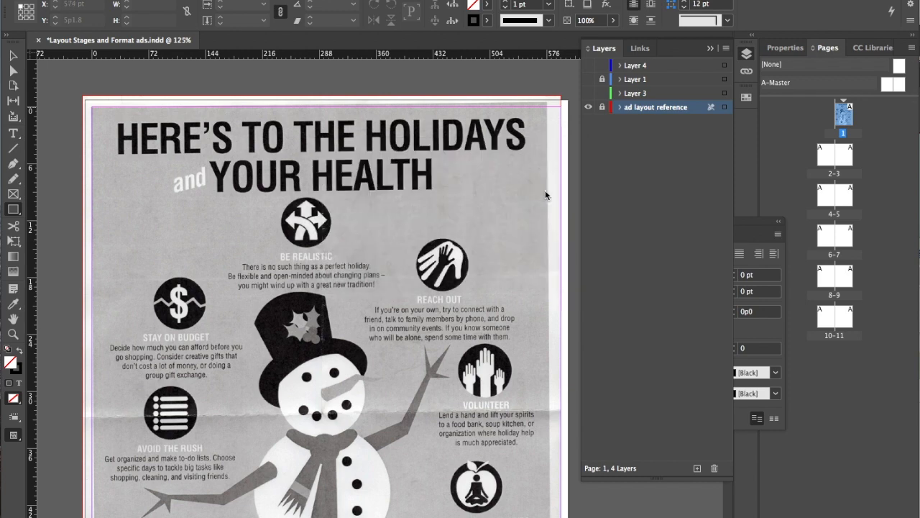
Unlock the ad layout reference layer, select the scanned ad by moving it aside, and undo the move
click(602, 108)
click(13, 56)
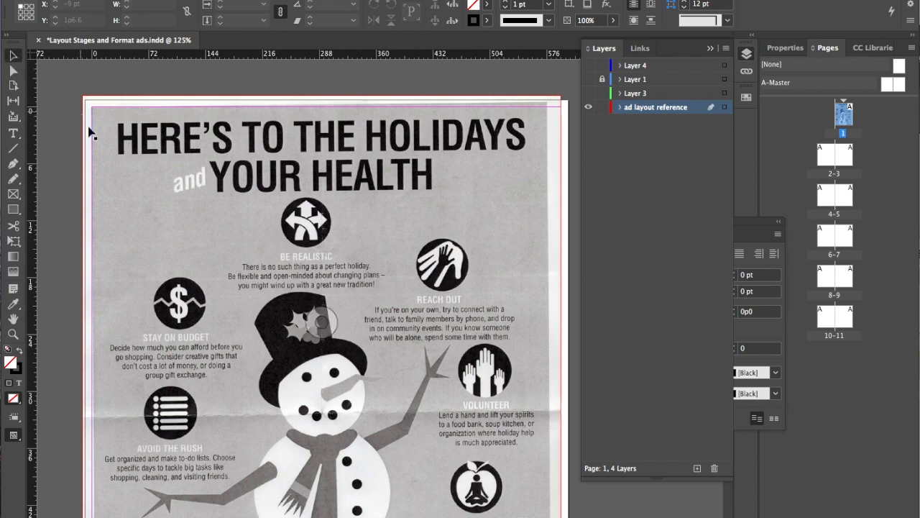
drag(124, 156, 199, 124)
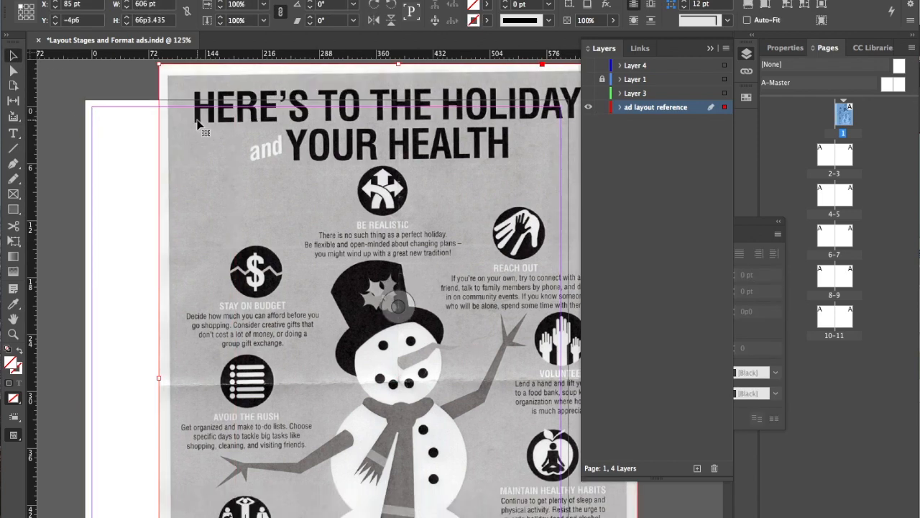
key(super+z)
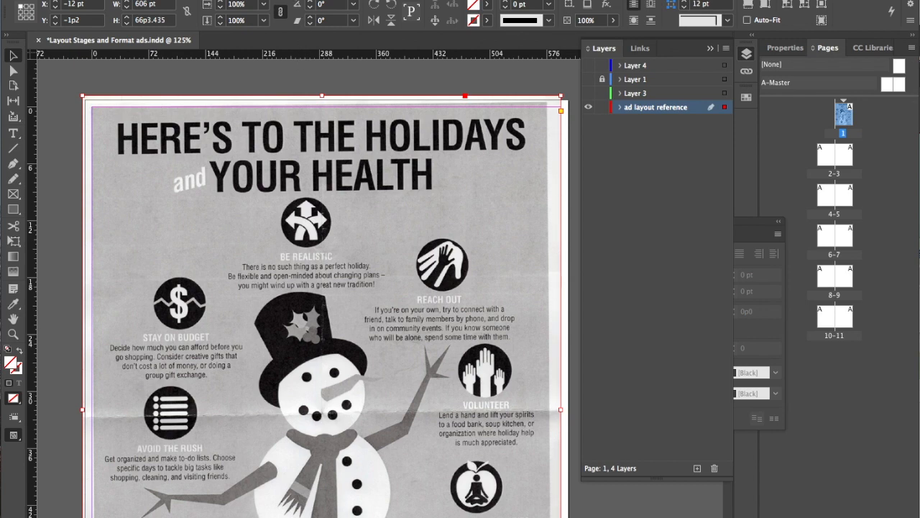
Reduce the scanned ad's opacity to 42% and lock the ad layout reference layer again
click(325, 0)
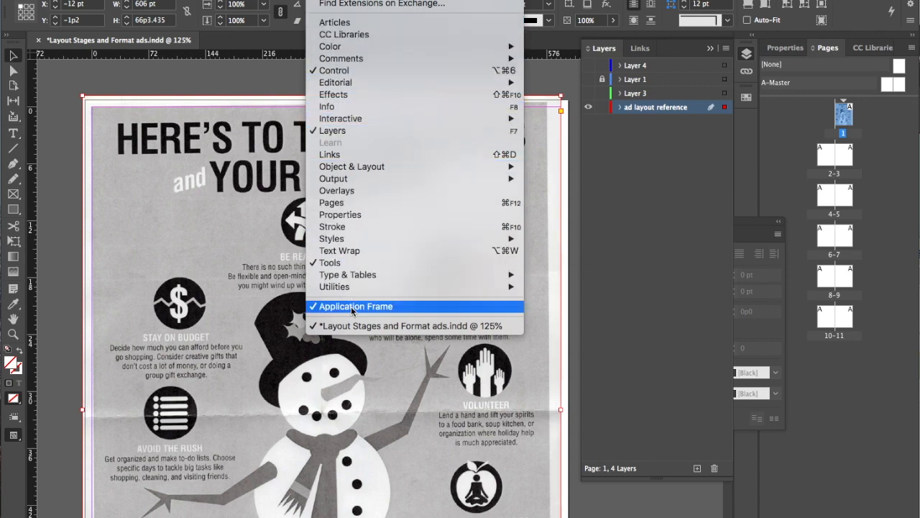
click(250, 79)
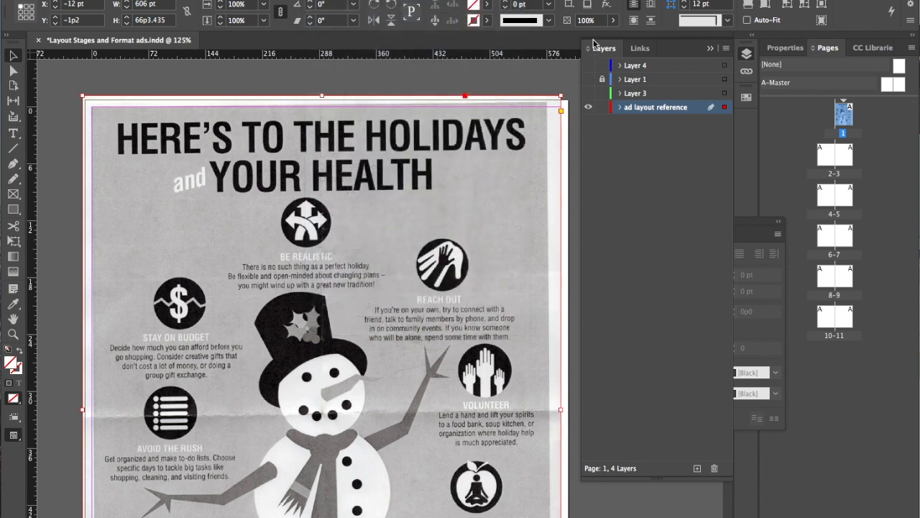
click(613, 20)
drag(614, 36, 575, 41)
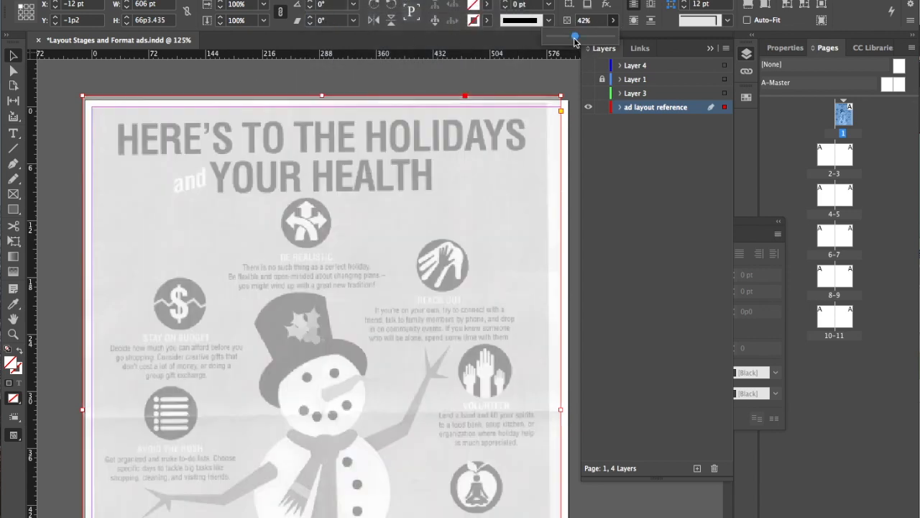
click(603, 107)
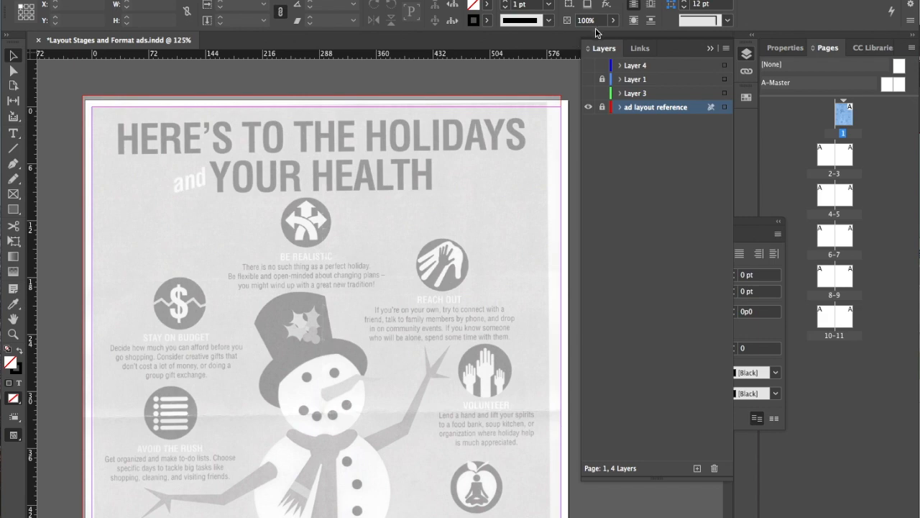
Show Layer 3 and Layer 1, and rename Layer 1 as copy
click(588, 93)
click(663, 93)
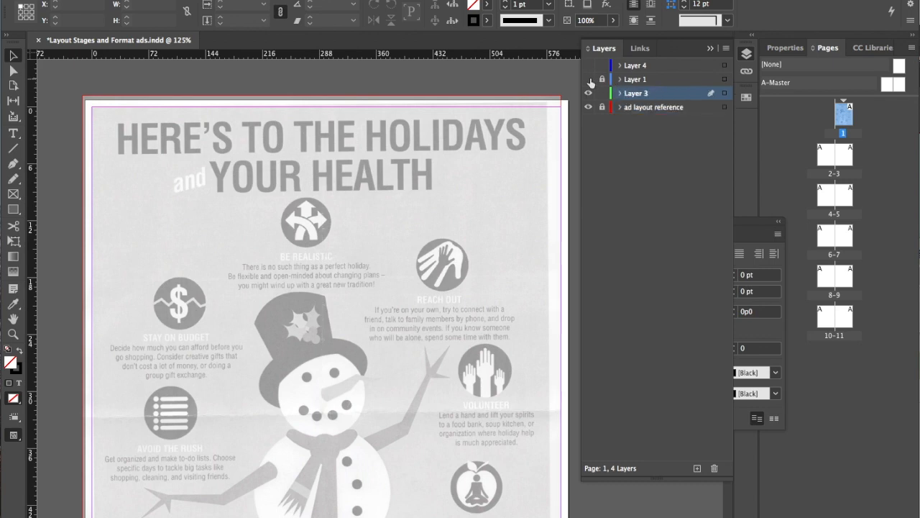
click(589, 78)
double_click(637, 80)
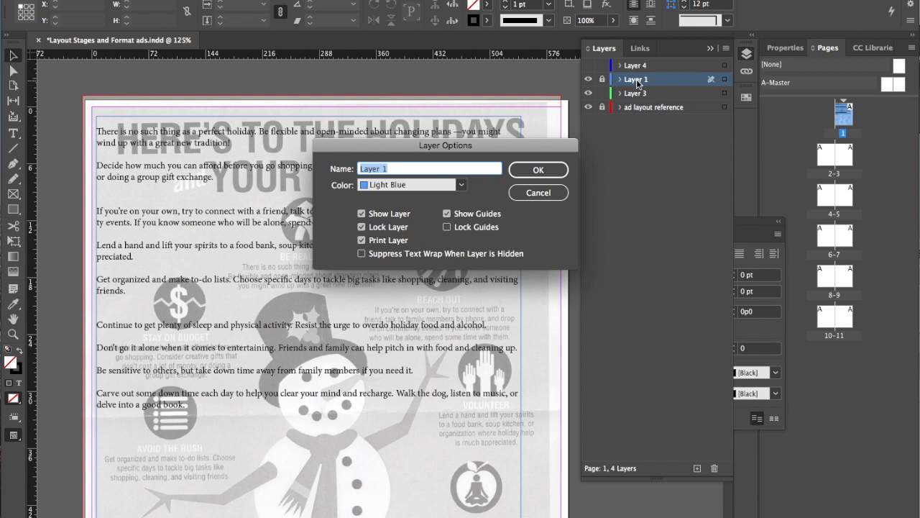
text(copy)
click(552, 173)
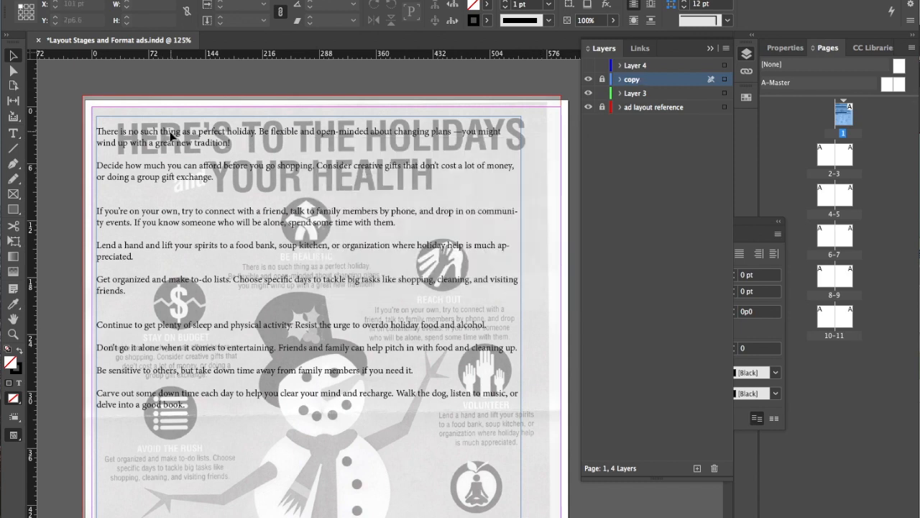
Draw a text frame about 244 pt wide and 4p9 high over the BE REALISTIC paragraph and paste the copied body text into it
click(277, 290)
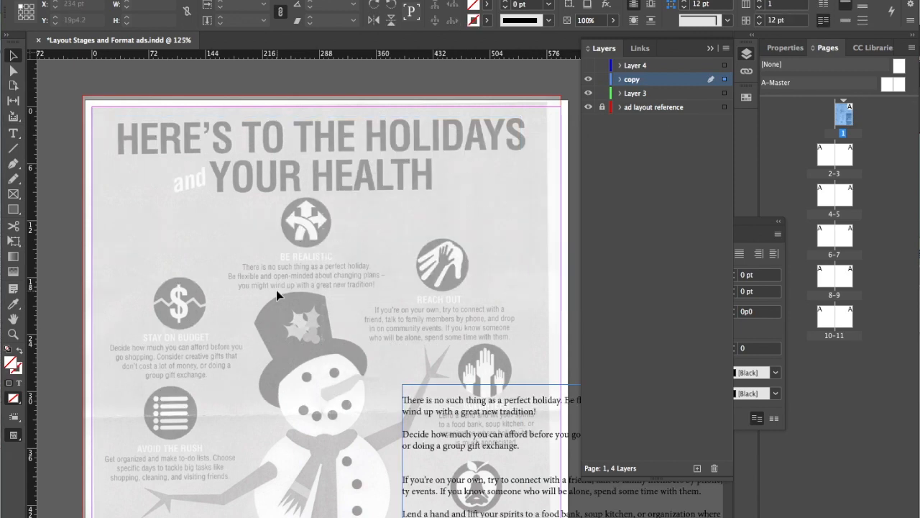
scroll(275, 287, up, 2)
scroll(276, 290, up, 2)
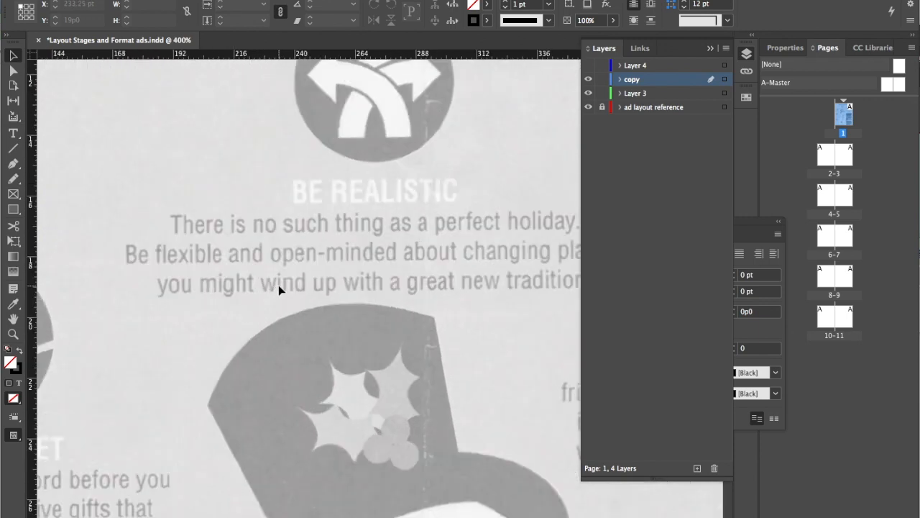
scroll(278, 284, down, 2)
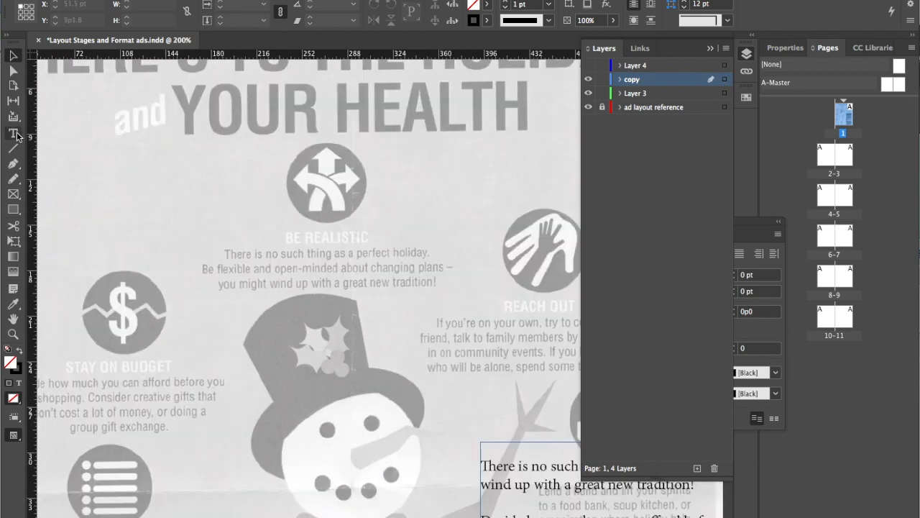
click(14, 133)
drag(182, 245, 491, 316)
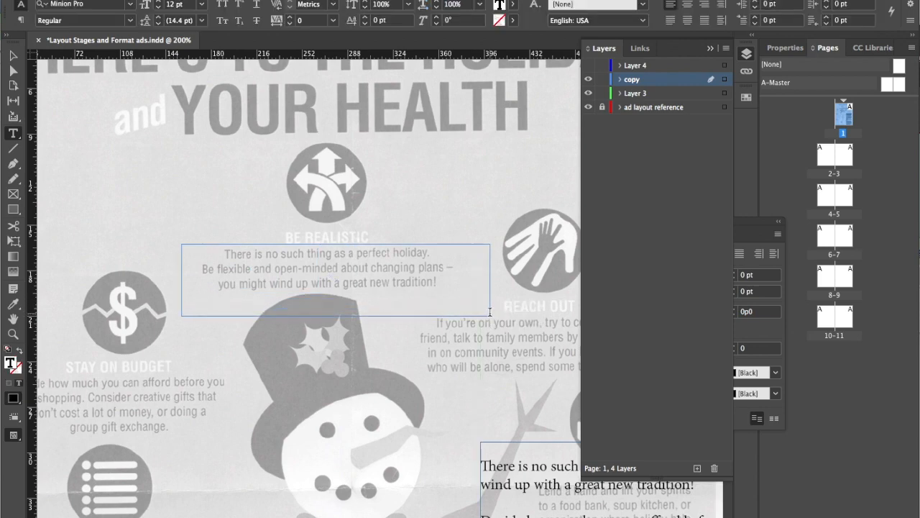
key(super+v)
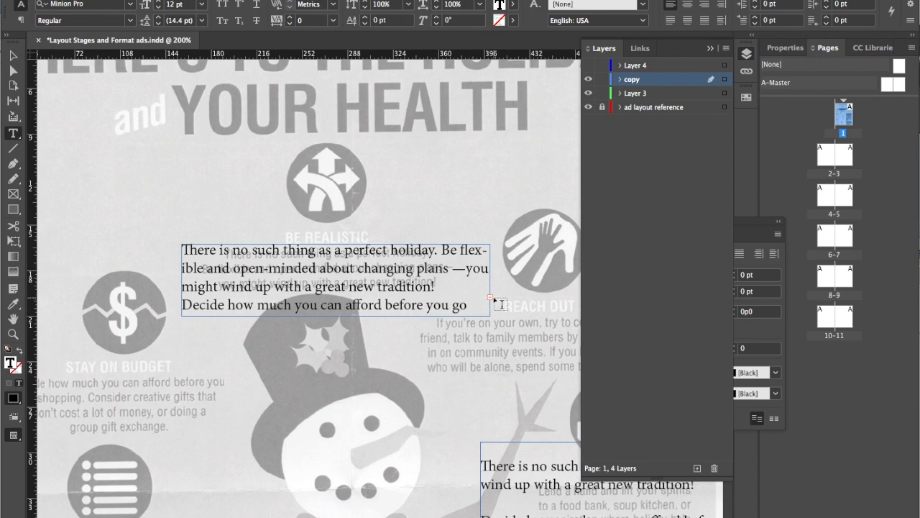
Move the pasted text frame below the BE REALISTIC reference paragraph and enlarge it to about 261.5 pt by 11p1.3
click(13, 57)
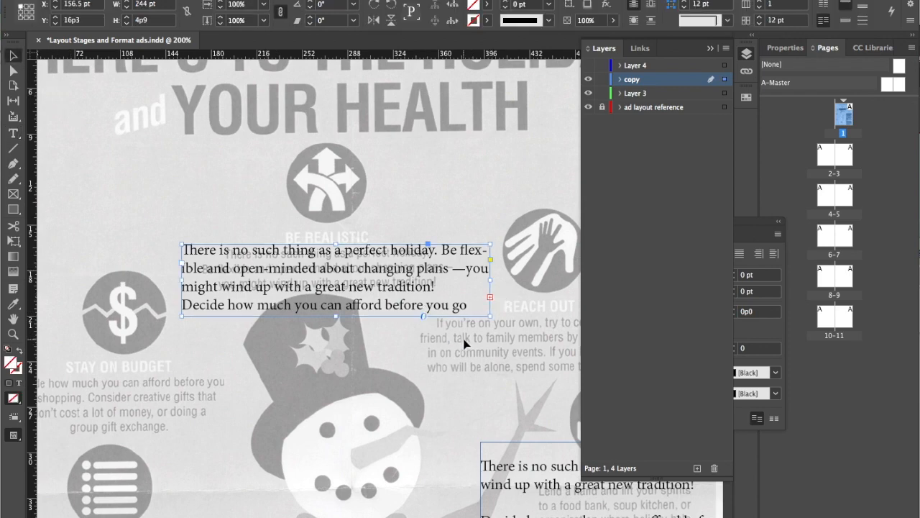
drag(491, 315, 514, 347)
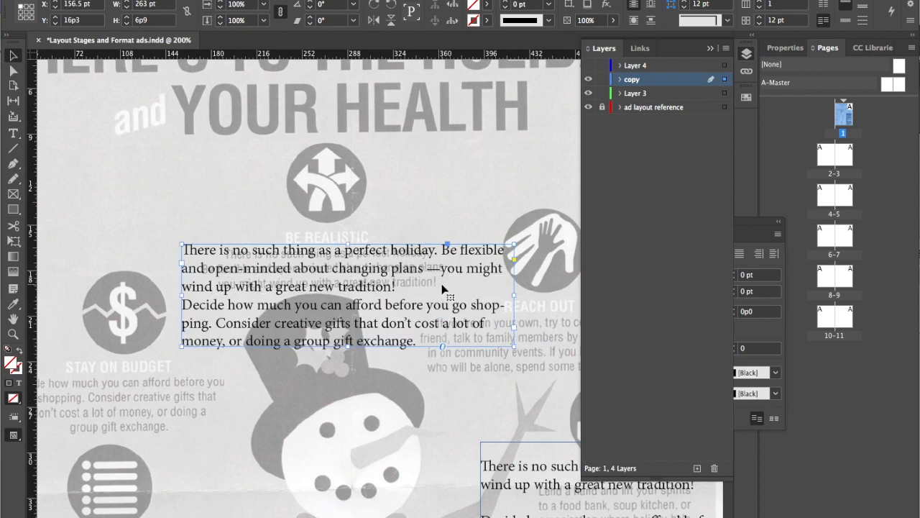
drag(412, 269, 361, 336)
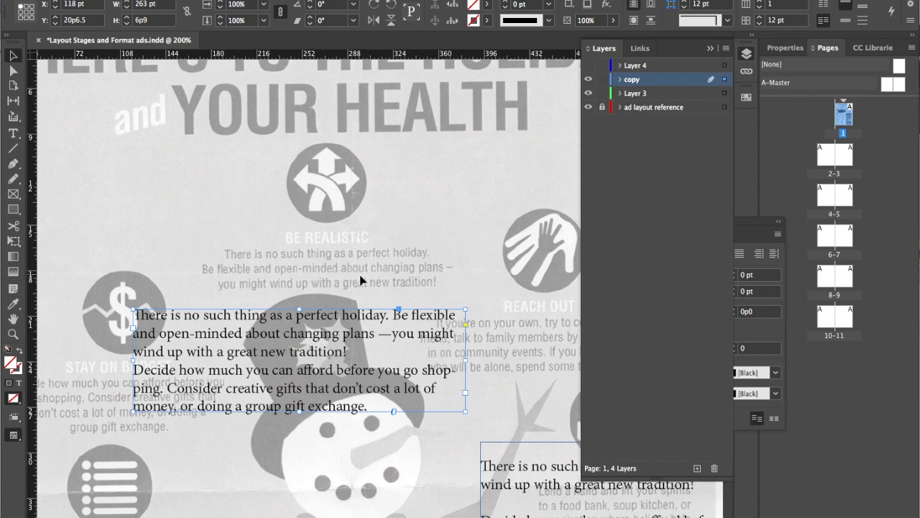
drag(464, 410, 465, 477)
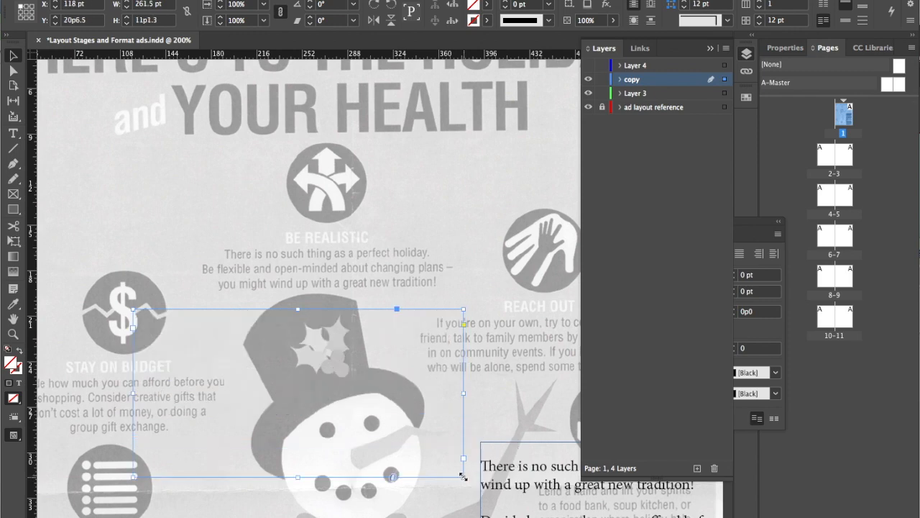
Delete the paragraph starting "Decide how much you can afford" from the pasted text frame
click(13, 131)
drag(370, 412, 134, 354)
key(BackSpace)
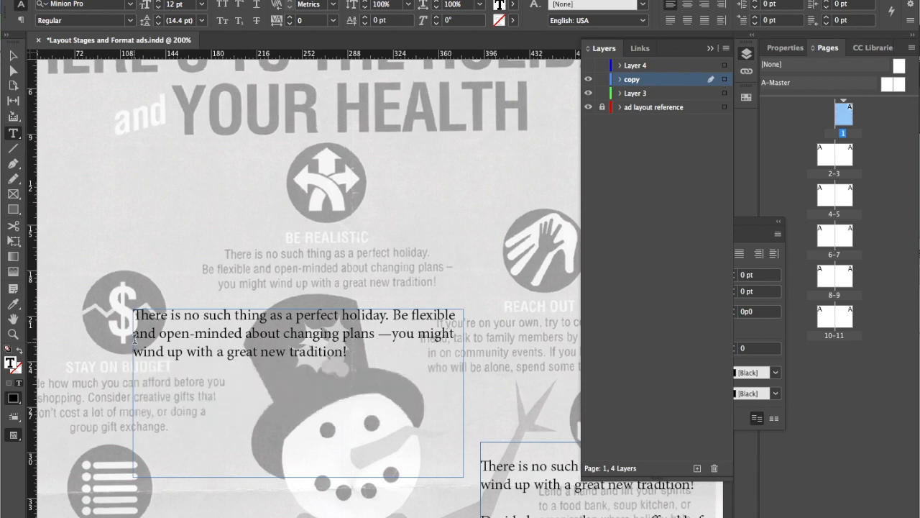
Resize the text frame around the remaining paragraph to about 260 pt wide and 5p2.5 high
click(11, 56)
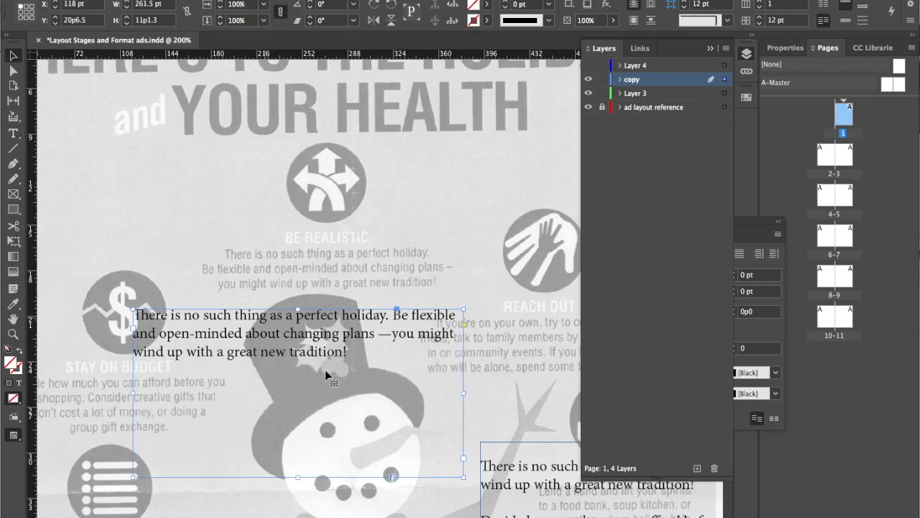
drag(462, 476, 418, 346)
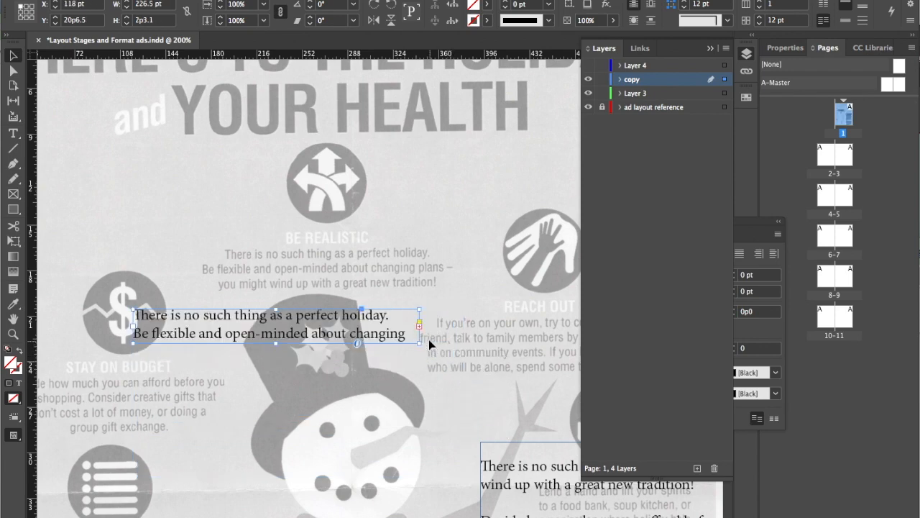
drag(420, 344, 463, 388)
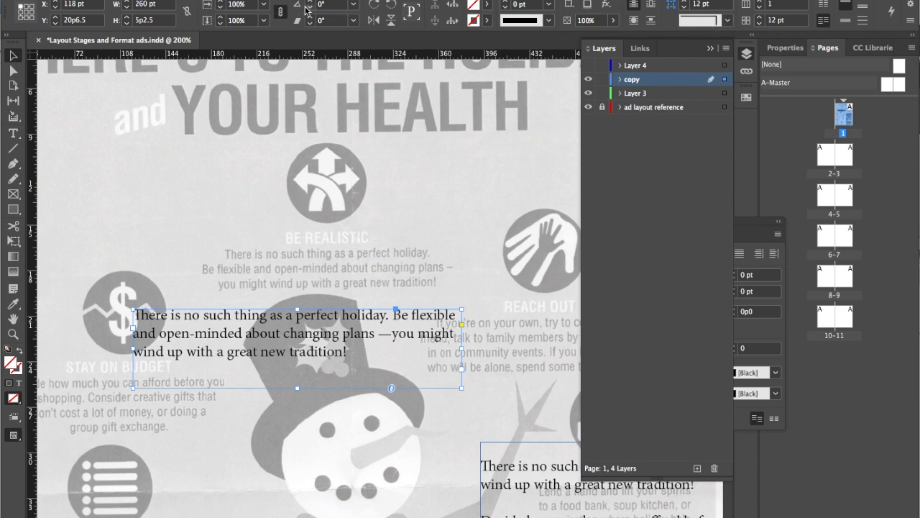
Show the Character settings and place them over the headline, clear of the pasted paragraph
click(326, 0)
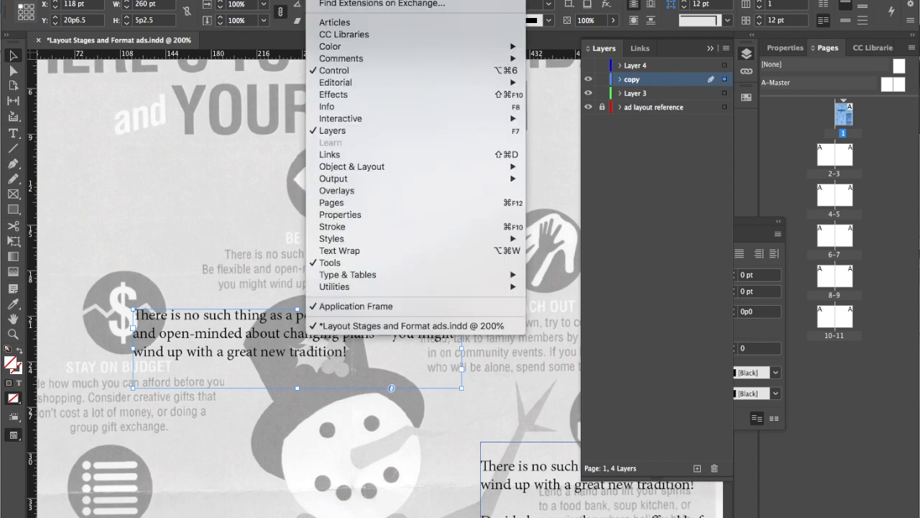
mouse_move(354, 277)
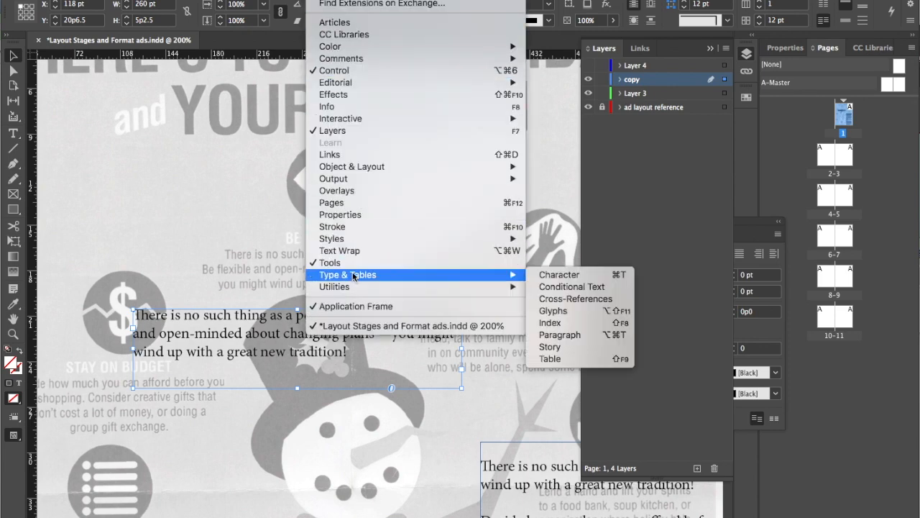
click(560, 274)
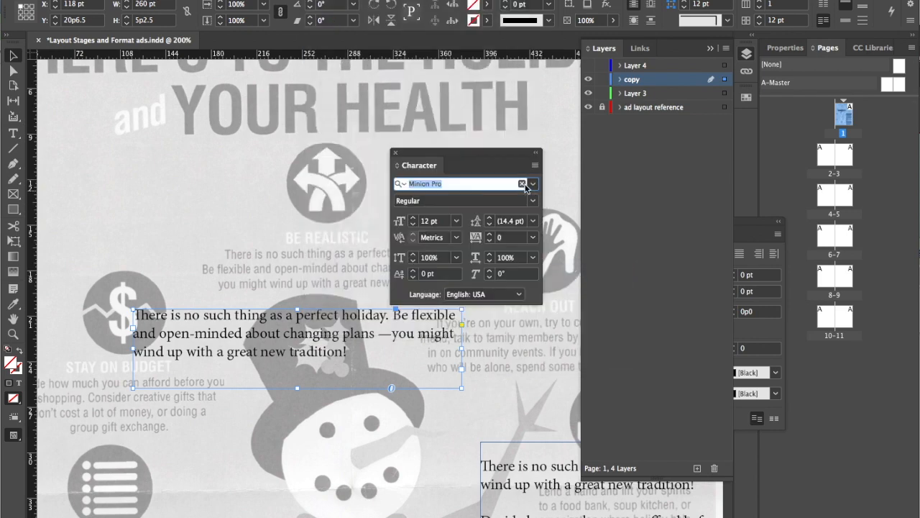
drag(477, 150, 194, 72)
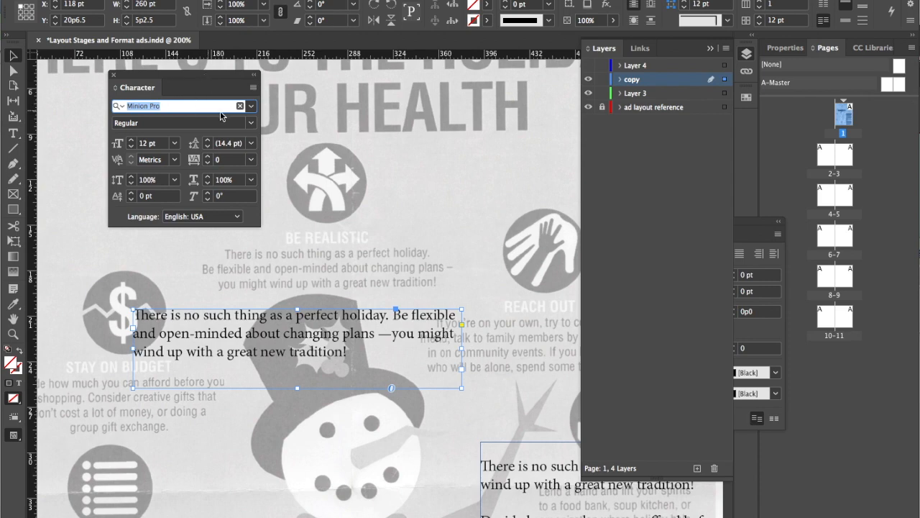
click(251, 106)
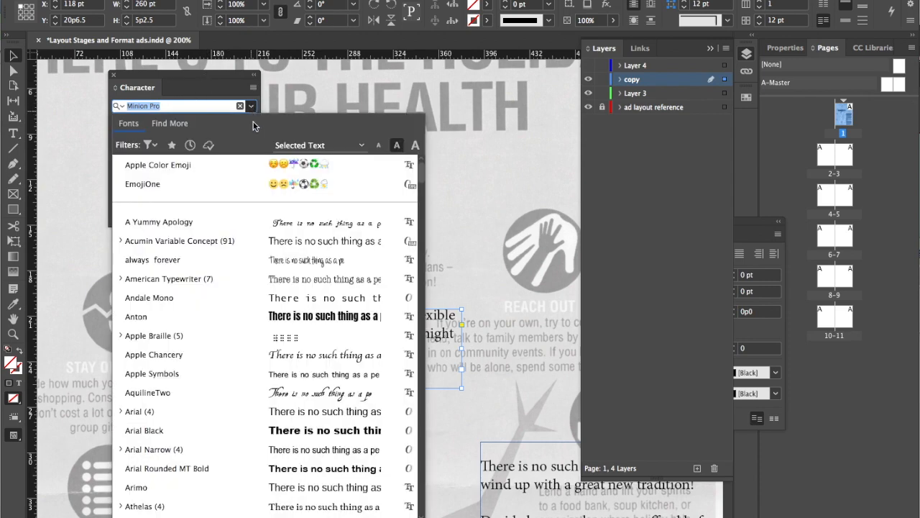
scroll(350, 338, down, 6)
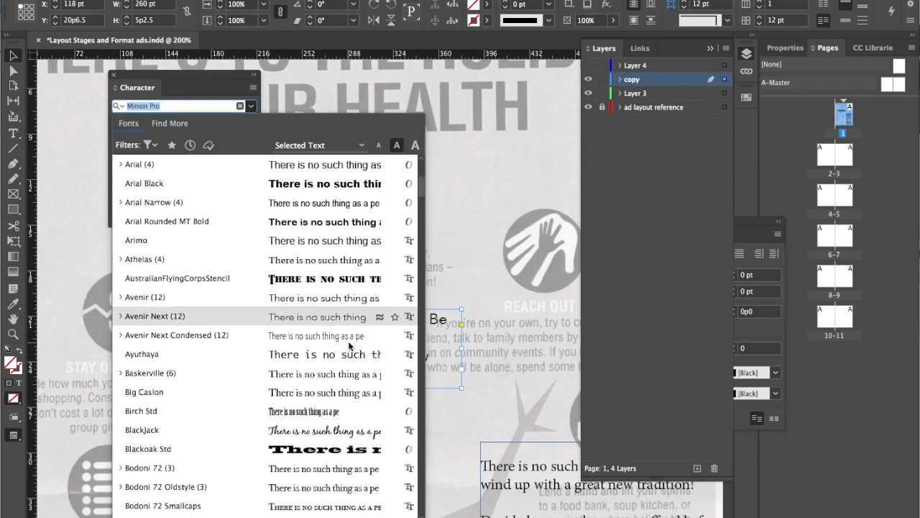
scroll(350, 346, down, 10)
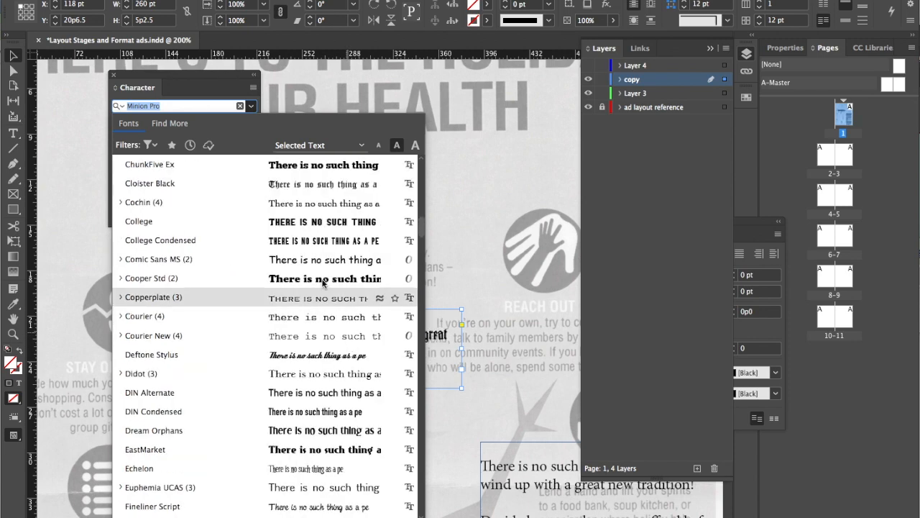
key(Escape)
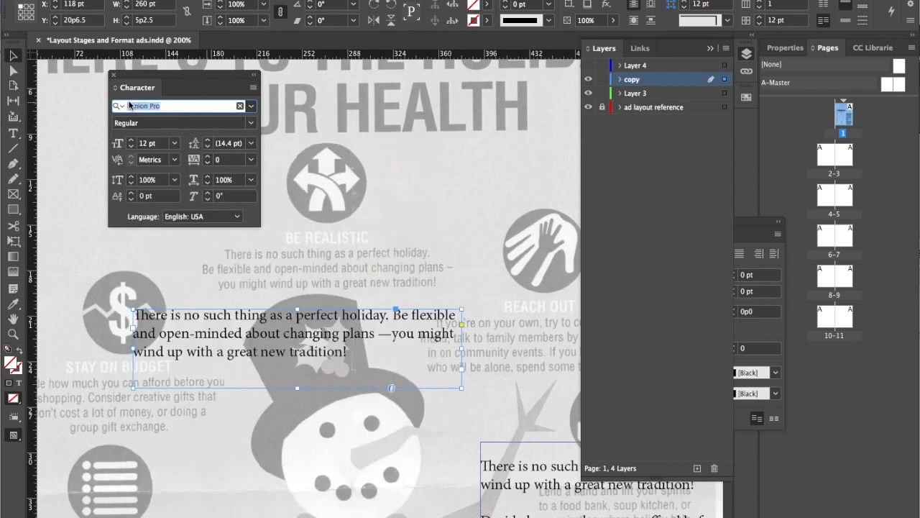
Search the fonts for "hel" and apply Helvetica Neue Light to the selected text frame's paragraph
text(hel)
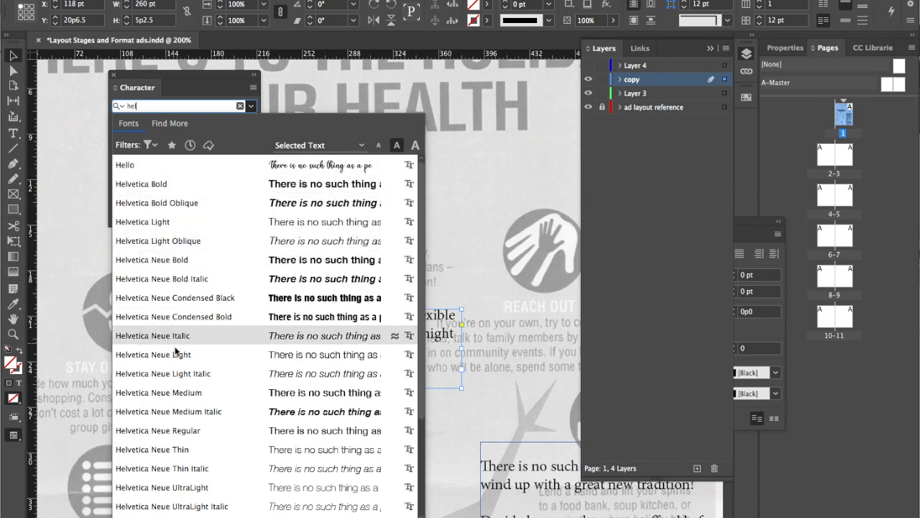
scroll(180, 353, down, 4)
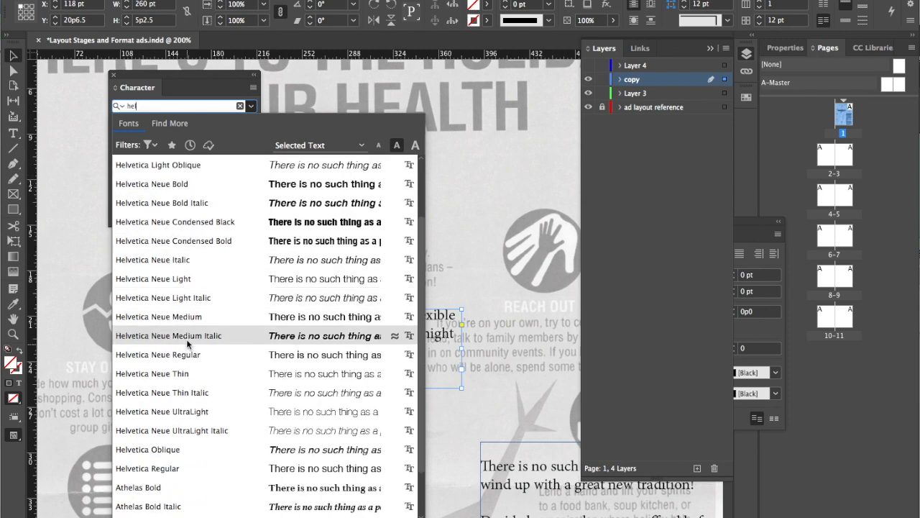
click(281, 279)
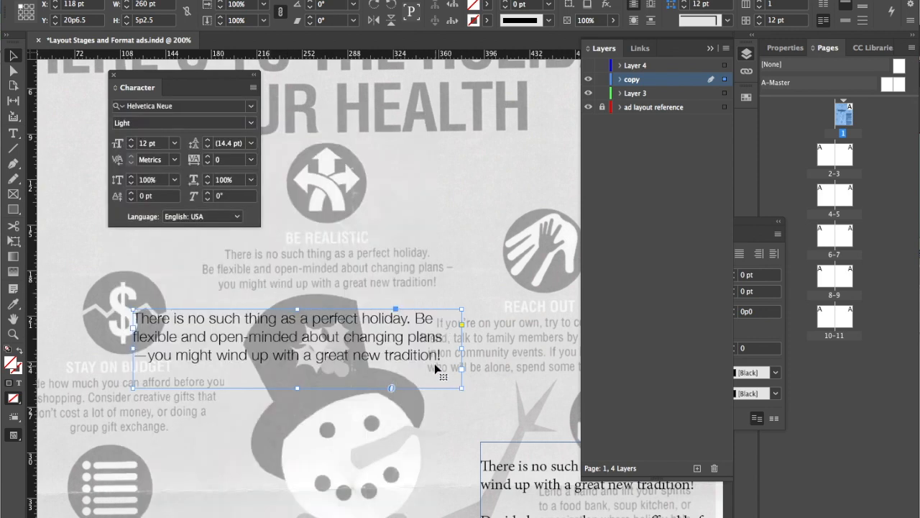
Keep the Helvetica Neue family and set the paragraph's font style to Medium
click(252, 107)
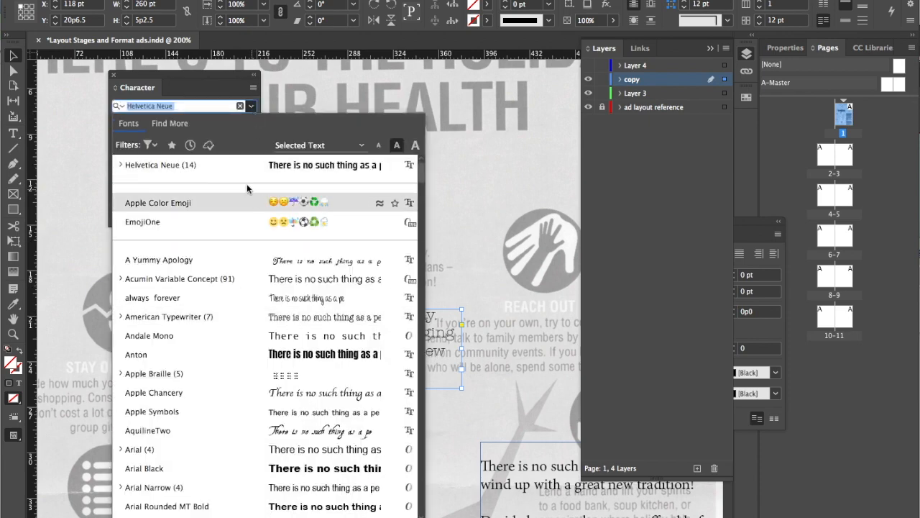
click(234, 164)
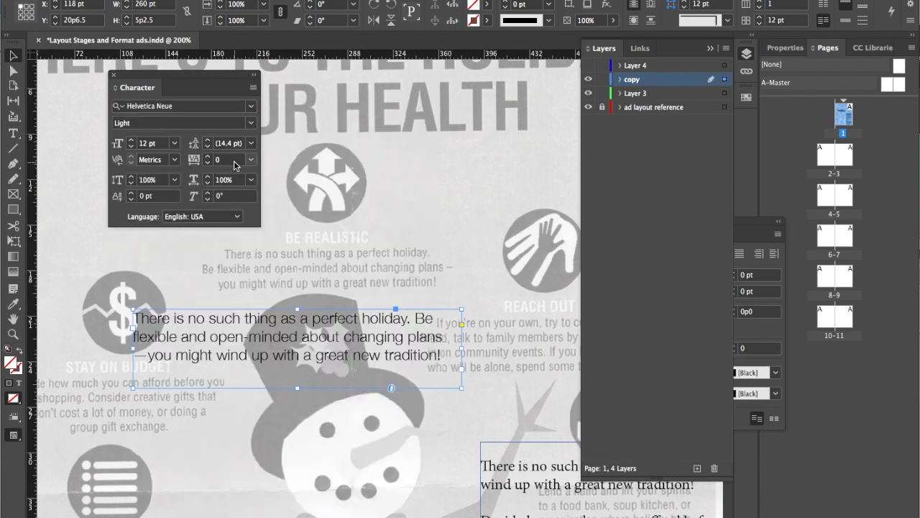
click(252, 123)
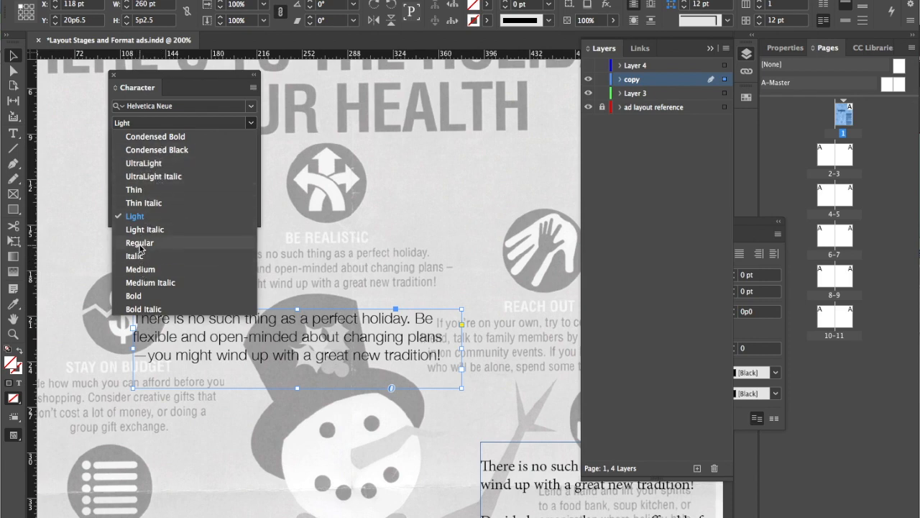
click(147, 270)
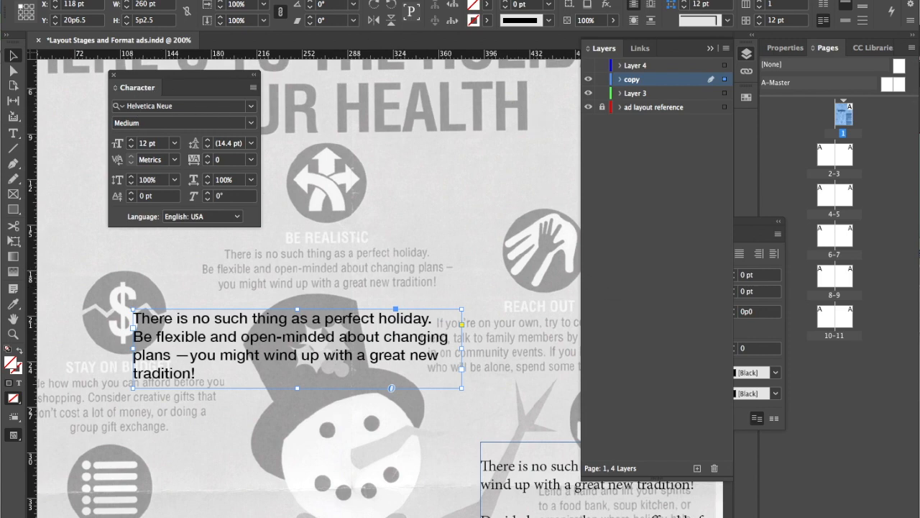
Show the Paragraph settings grouped with the Character settings and center-align the paragraph in the selected frame
click(328, 2)
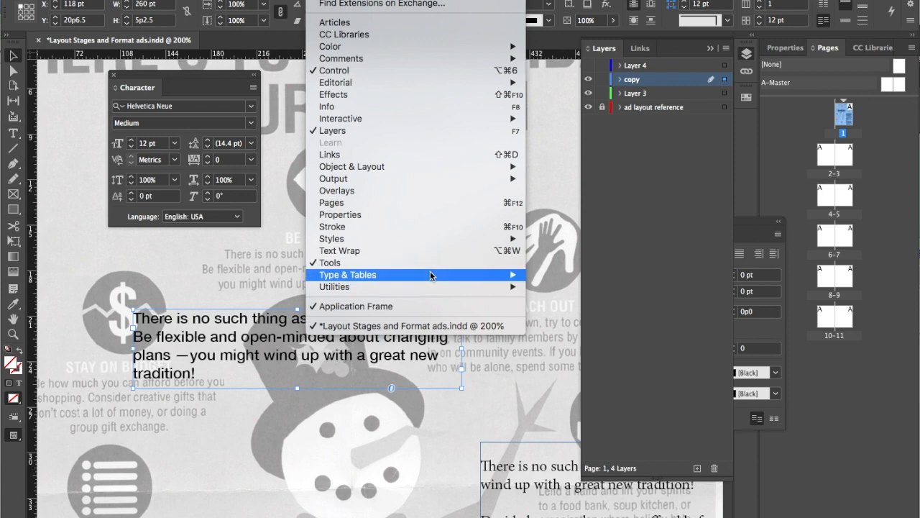
mouse_move(433, 276)
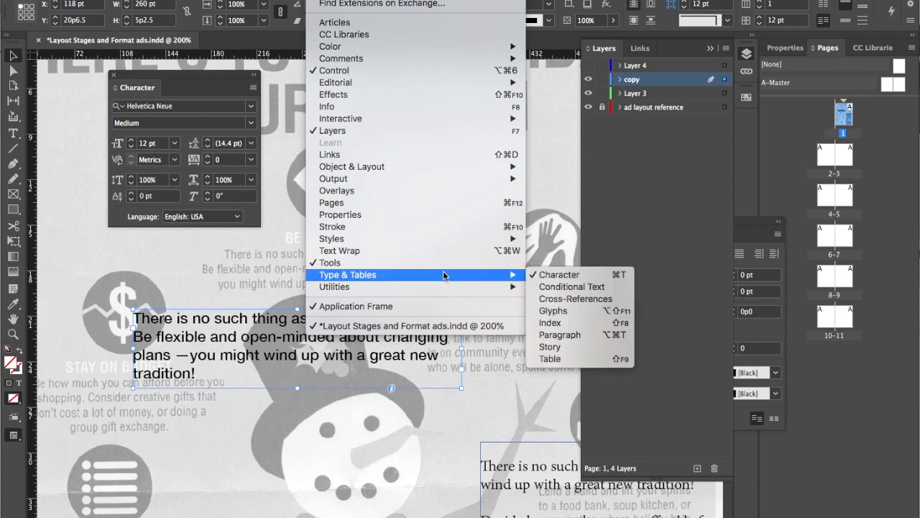
click(587, 340)
drag(684, 223, 235, 96)
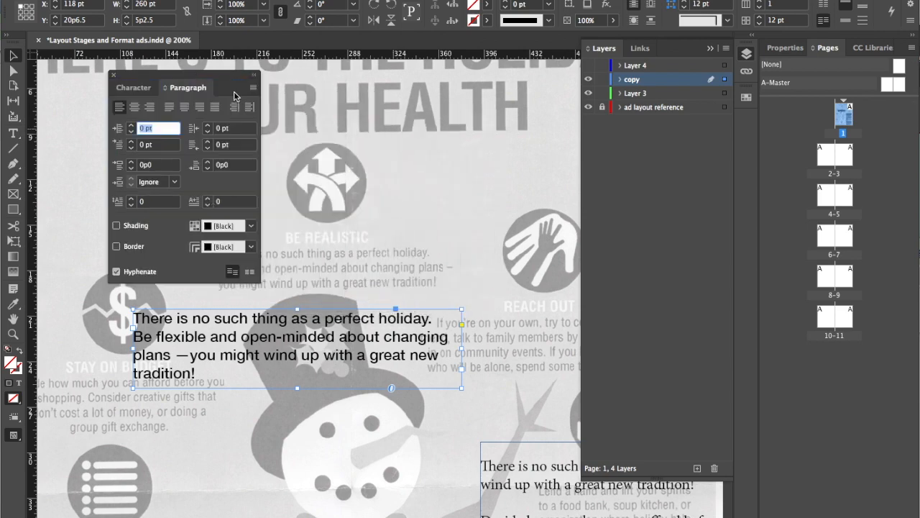
click(134, 107)
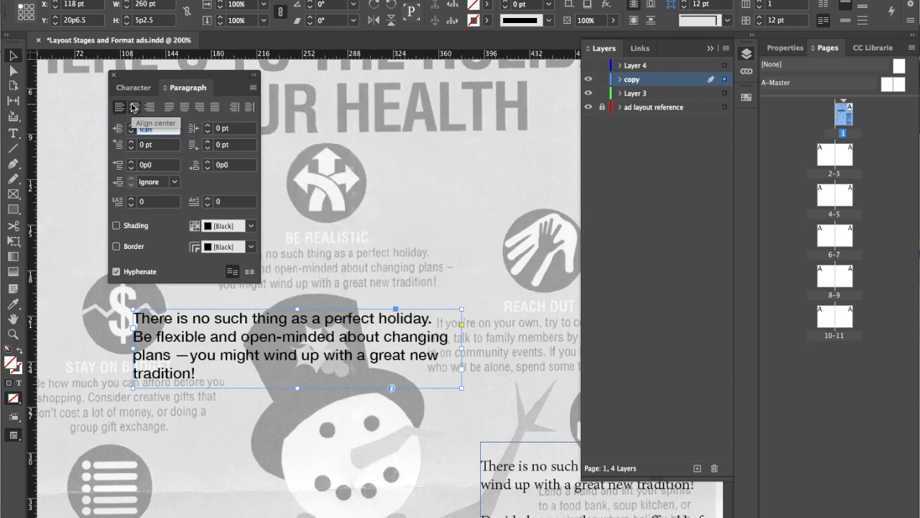
Set the horizontal scale of the paragraph's characters to 78%, with the Character settings moved clear of the reference text
drag(189, 75, 134, 73)
click(91, 85)
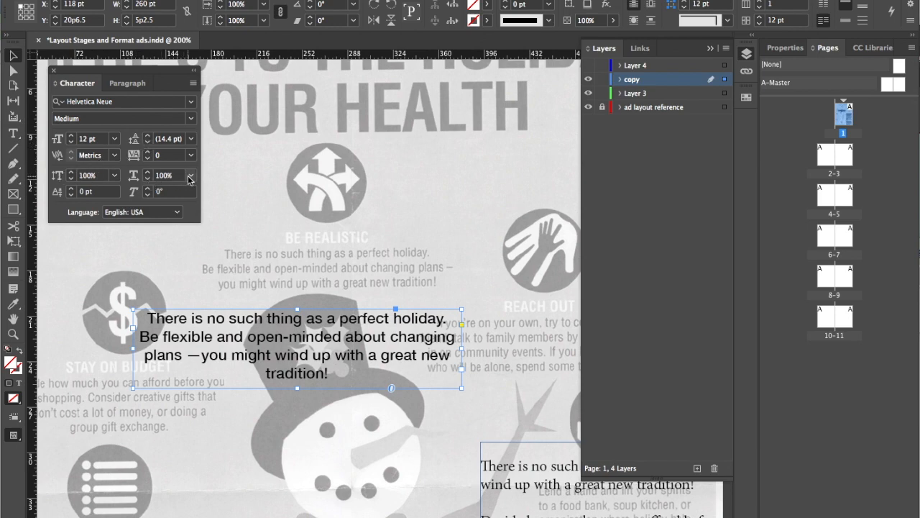
click(147, 182)
click(146, 182)
click(147, 182)
click(147, 182)
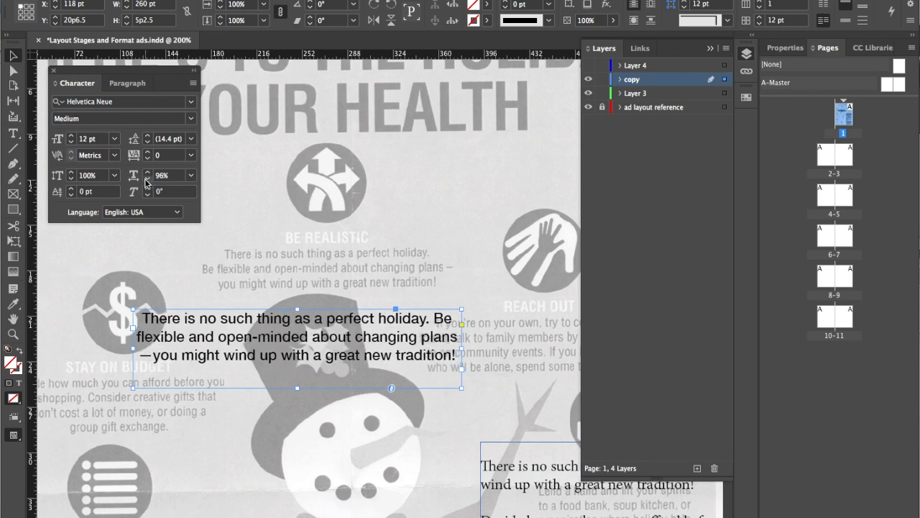
click(147, 182)
click(147, 182)
click(147, 181)
click(147, 182)
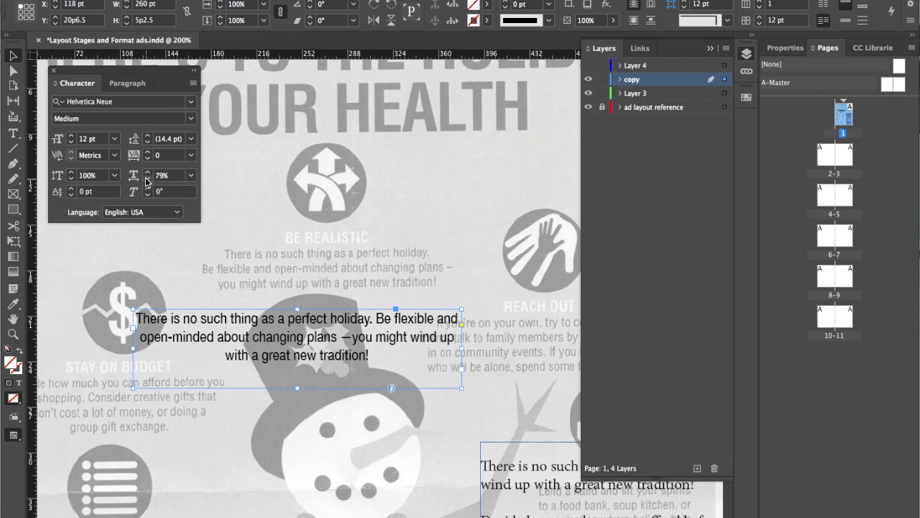
click(146, 179)
Set the paragraph's font size to 11 pt and move its frame onto the BE REALISTIC reference copy
click(100, 140)
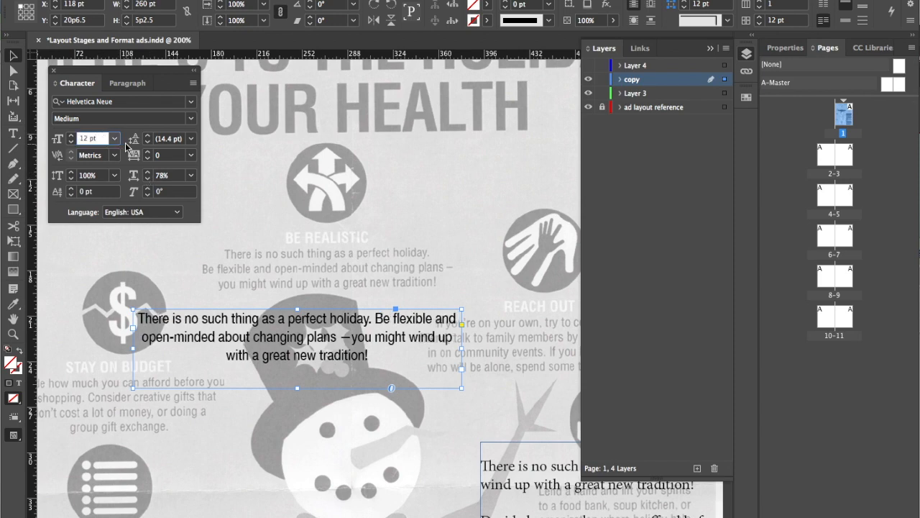
click(71, 142)
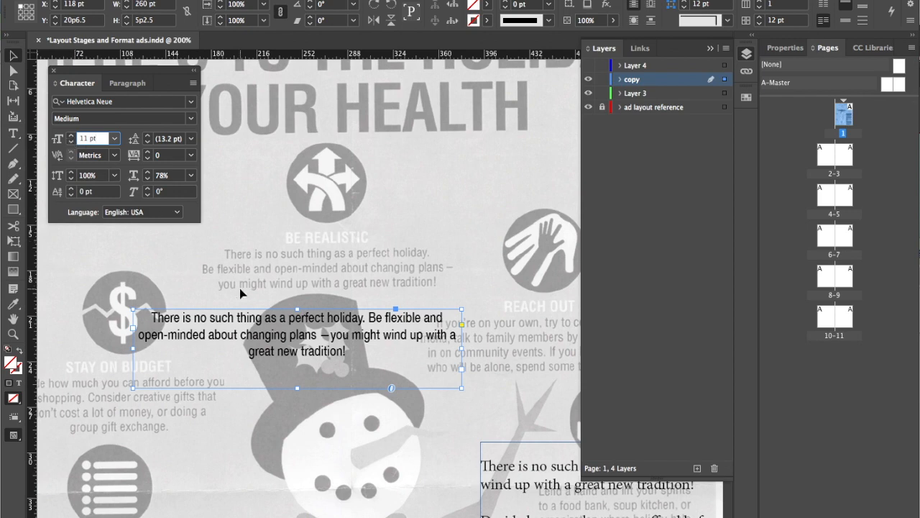
drag(253, 322, 305, 272)
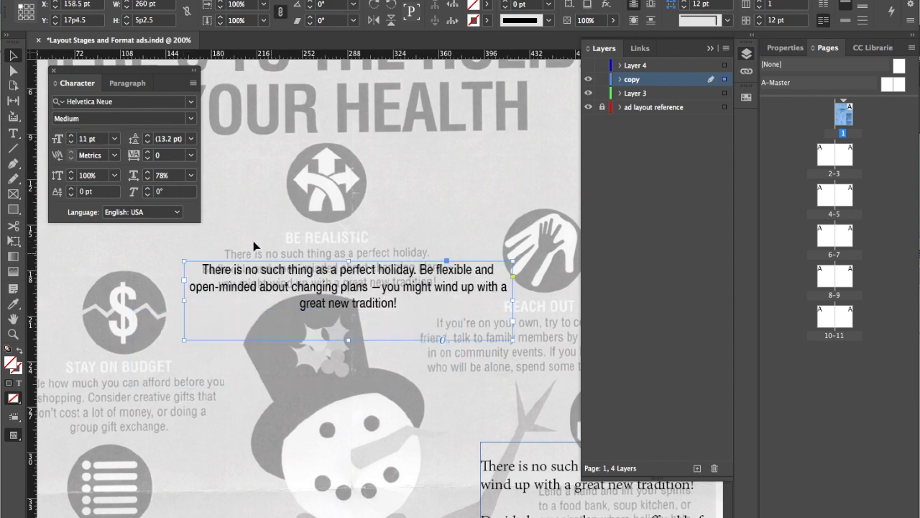
Insert a line break before "Be flexible" and move the text frame down to about X 156 pt, Y 18p3.5
click(13, 133)
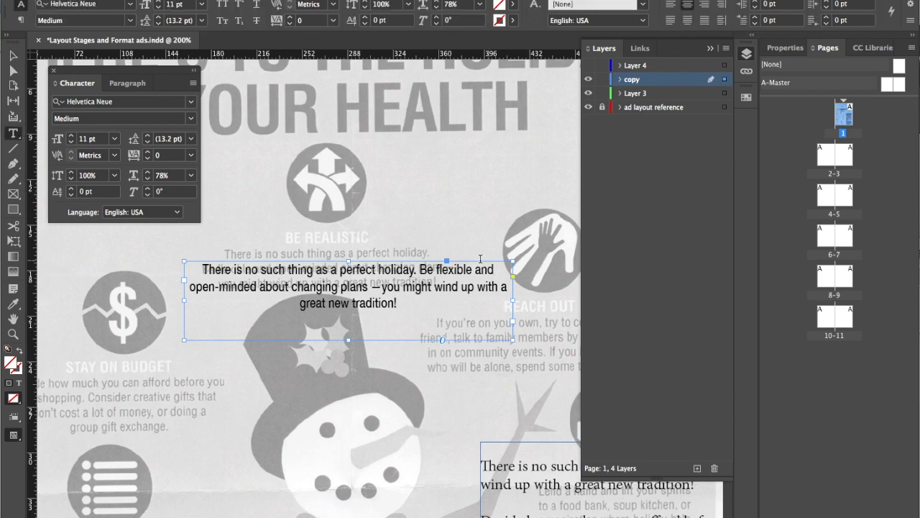
click(421, 270)
key(Return)
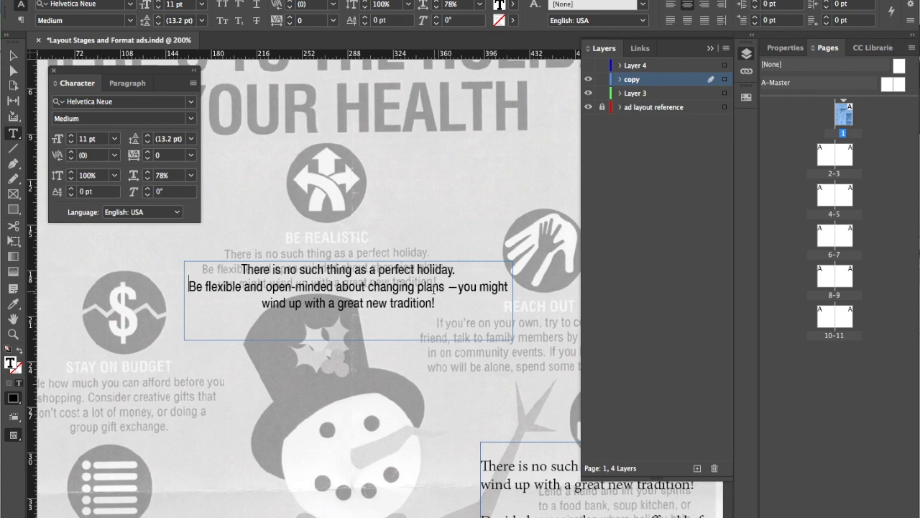
click(13, 55)
drag(287, 272, 285, 286)
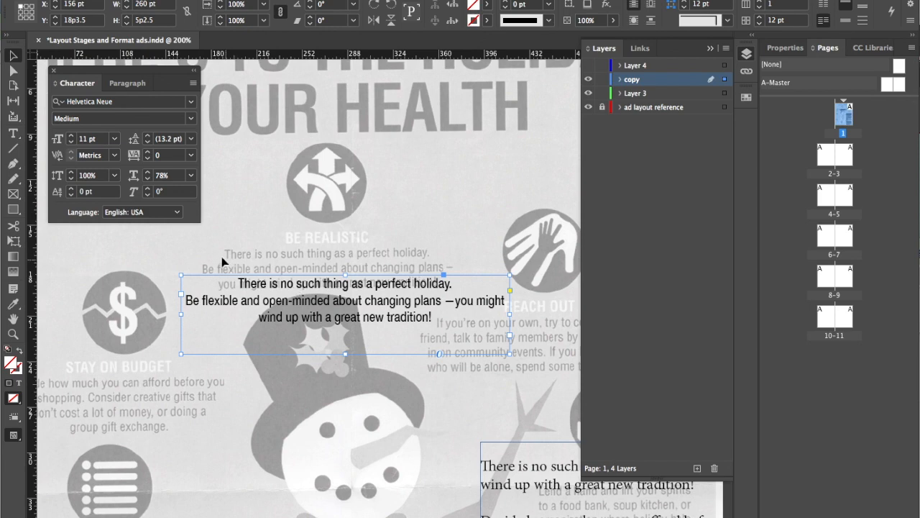
click(13, 133)
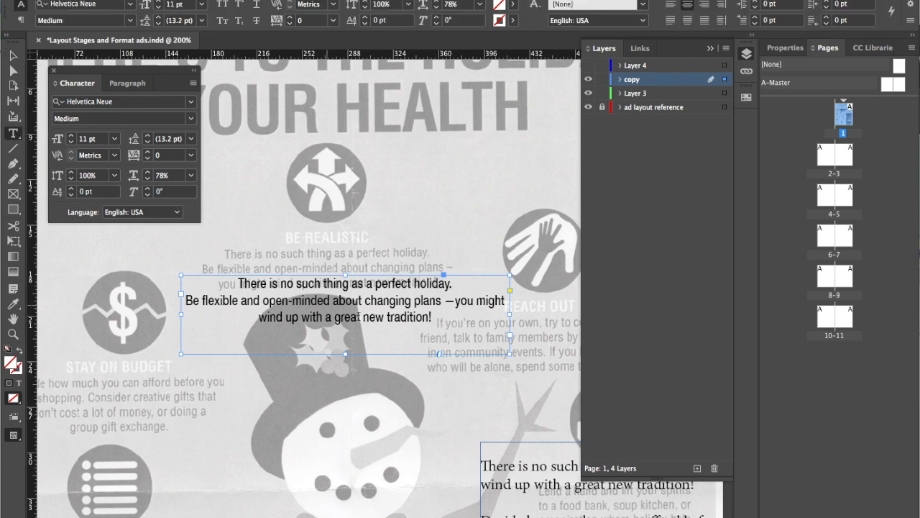
key(Escape)
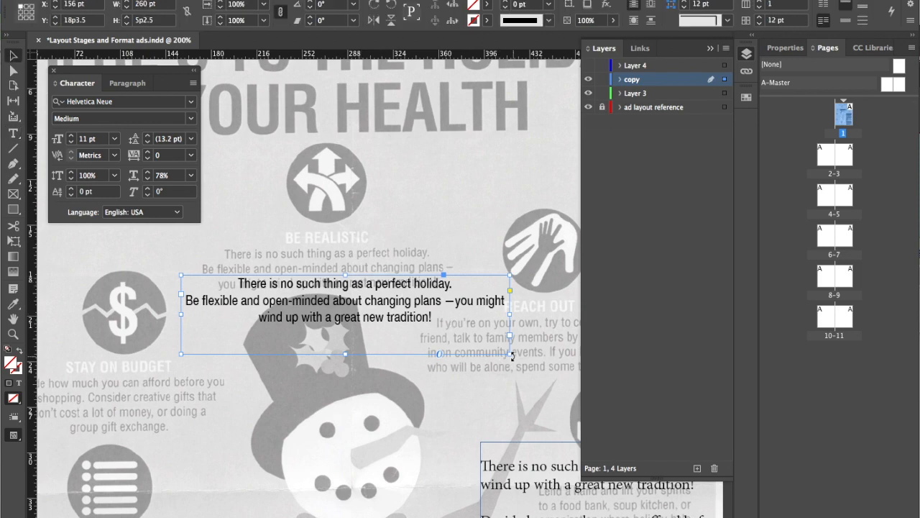
Resize the text frame to about 217 pt by 3p8.8 and position it over the BE REALISTIC reference paragraph at about X 168 pt, Y 16p8
drag(510, 354, 429, 345)
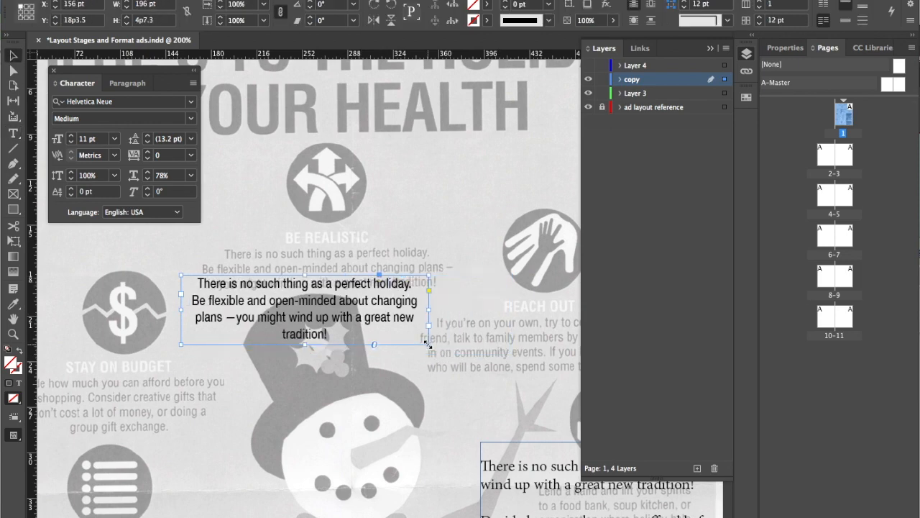
drag(369, 324, 384, 299)
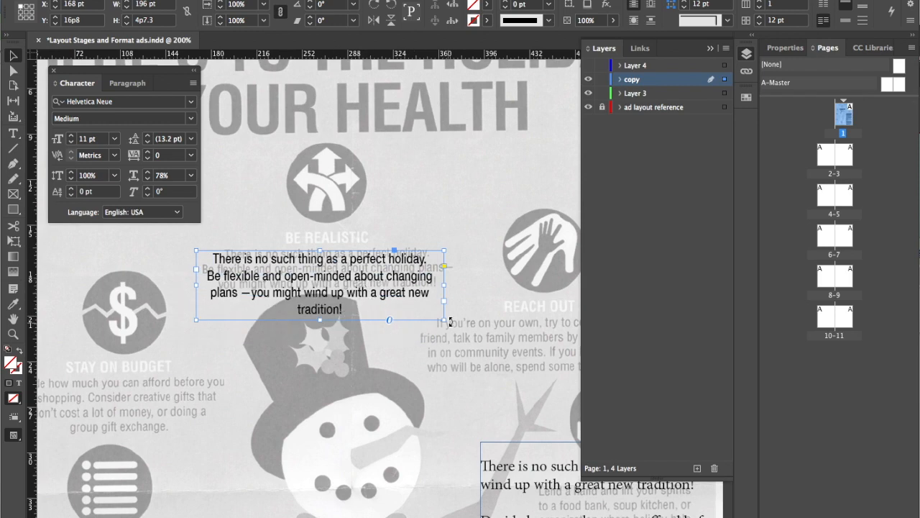
drag(445, 318, 451, 310)
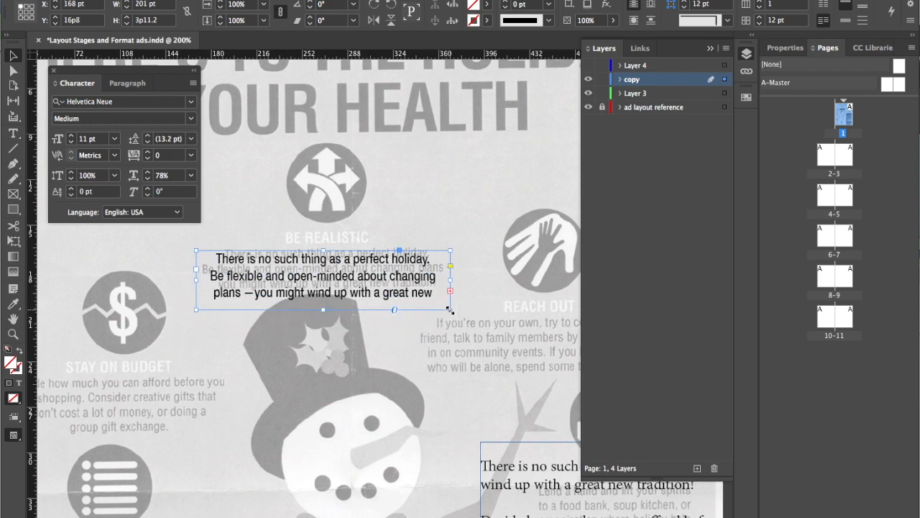
drag(451, 307, 470, 306)
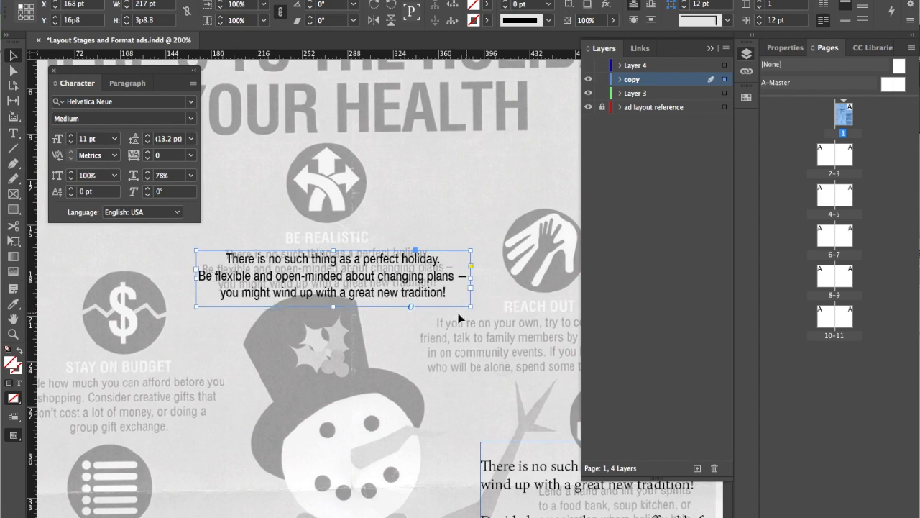
Reduce the font size of the BE REALISTIC body text to 9 pt
click(72, 142)
click(71, 142)
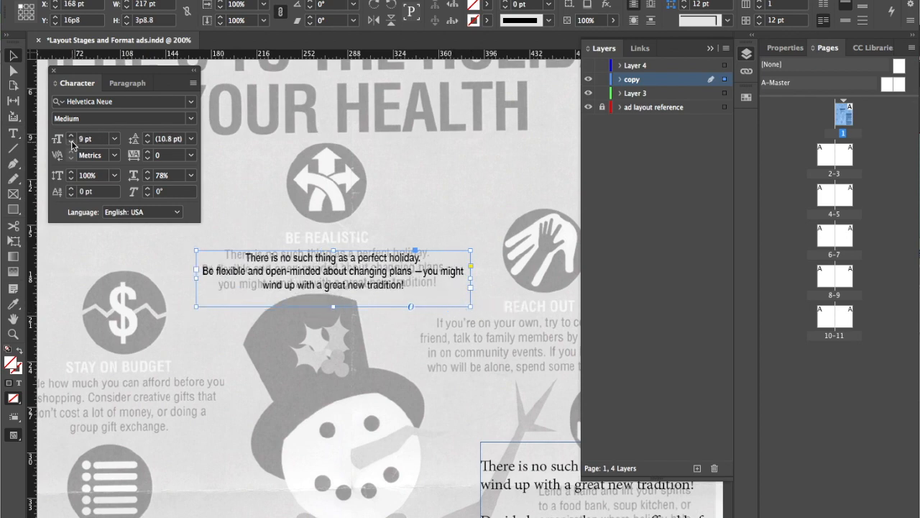
Set the BE REALISTIC body text to a 10 pt font size with 9 pt leading
click(71, 135)
click(147, 142)
click(147, 142)
click(147, 142)
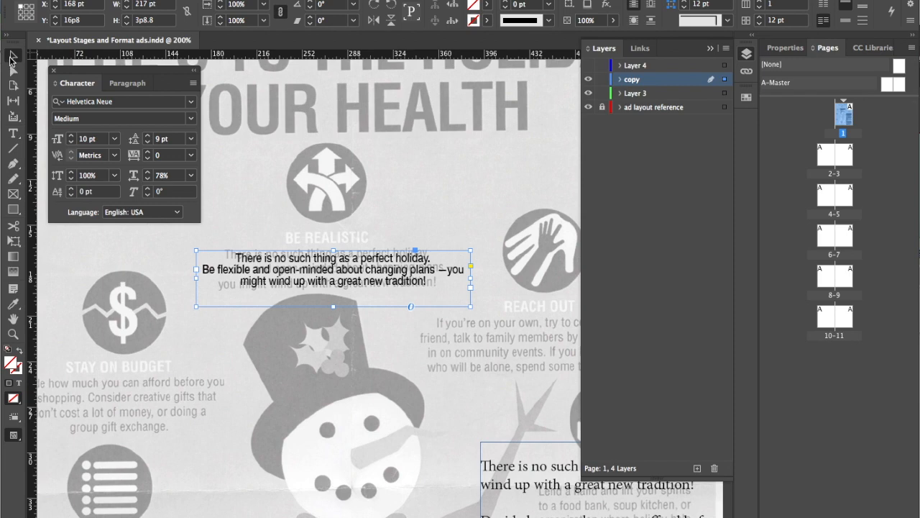
click(225, 211)
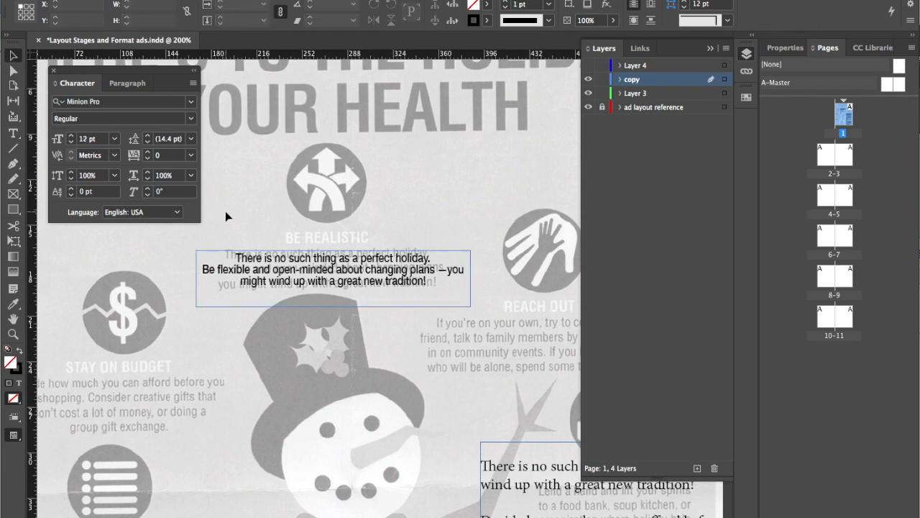
click(244, 266)
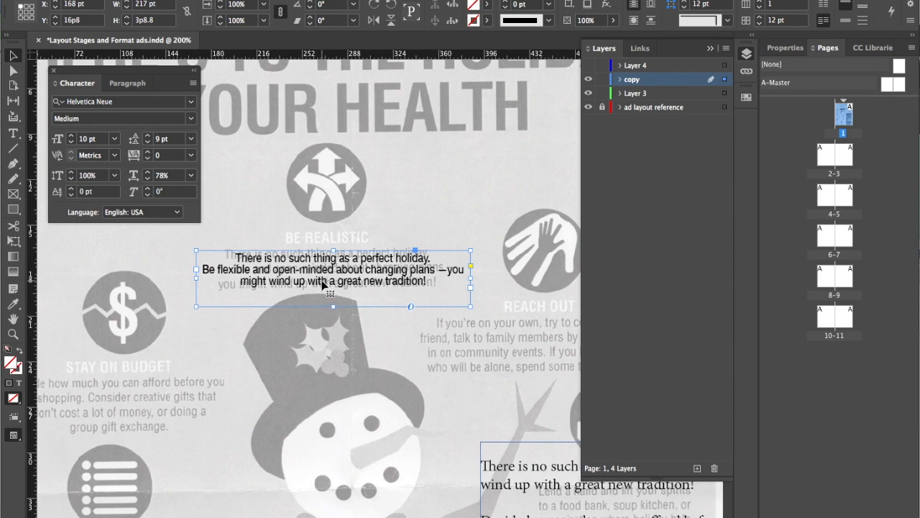
click(327, 1)
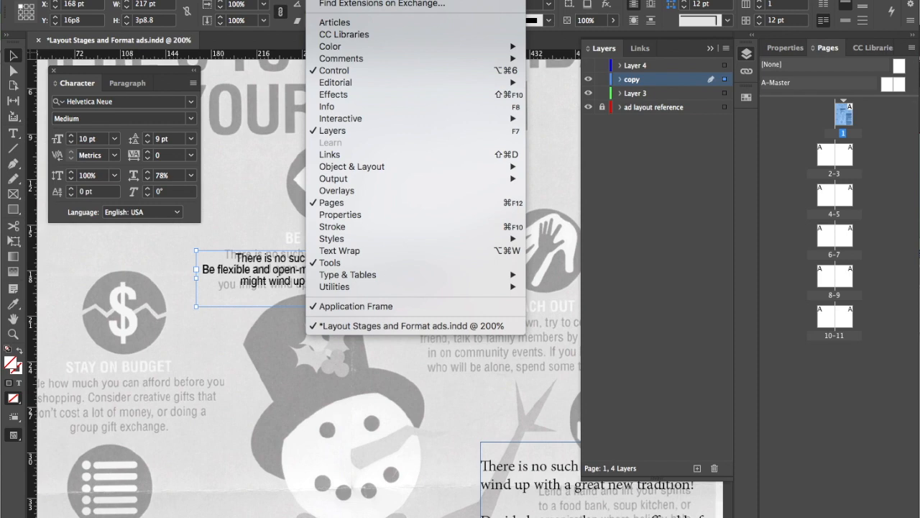
click(158, 244)
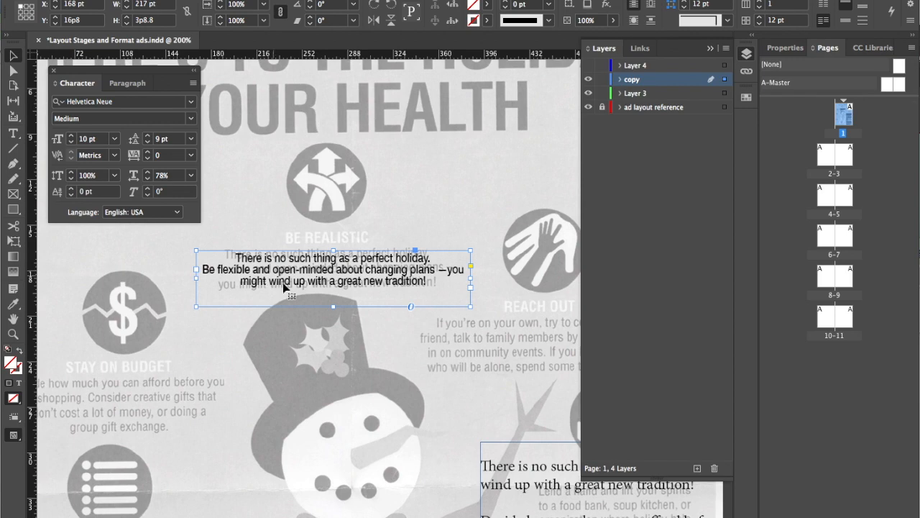
key(super+Tab)
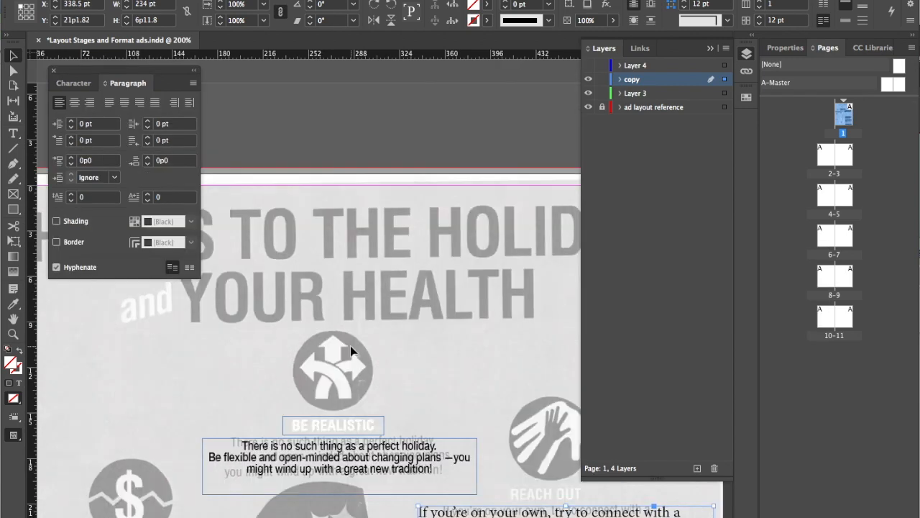
drag(351, 350, 327, 268)
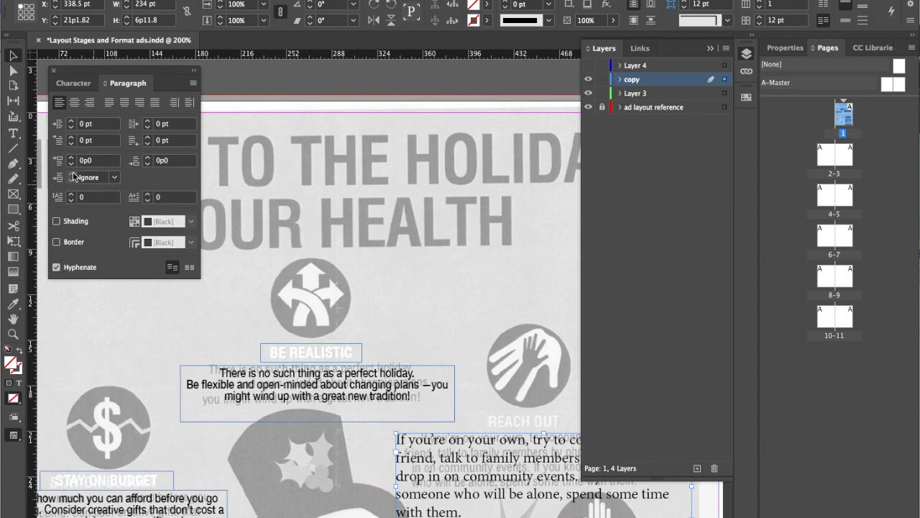
click(92, 0)
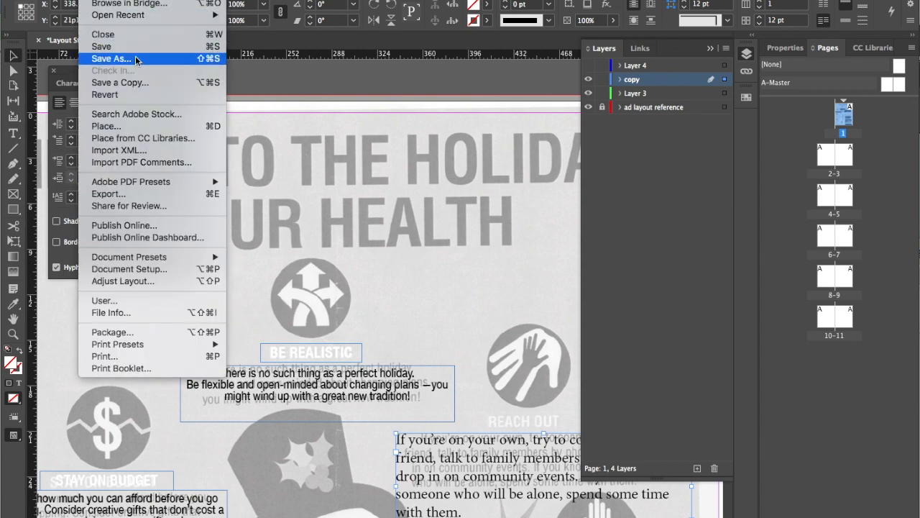
mouse_move(135, 180)
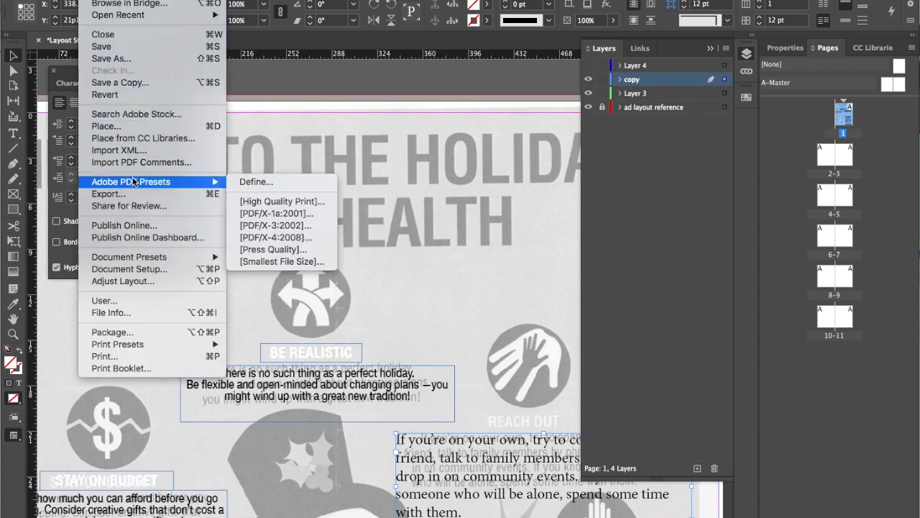
click(127, 126)
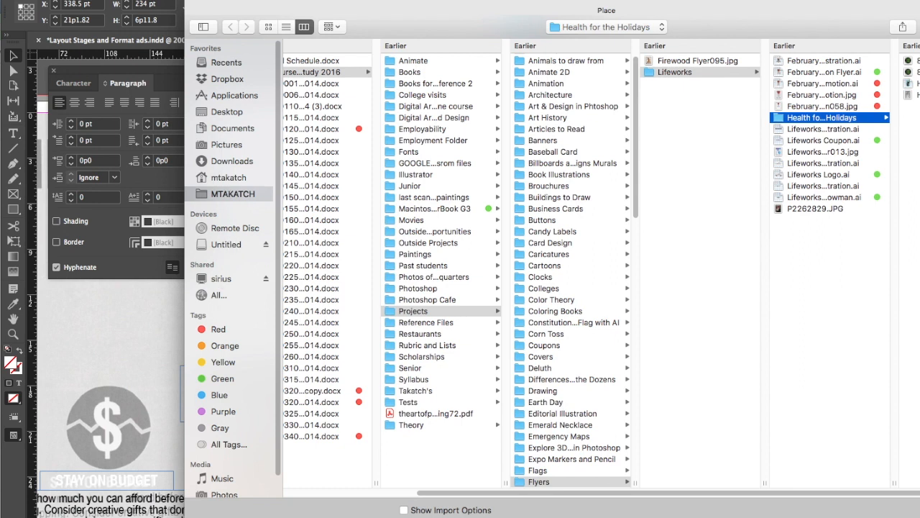
Switch to Finder, connect to the server smb://acrux and mount its Digital Art volume
key(super+Tab)
key(super+Tab)
key(super+Tab)
key(super+Tab)
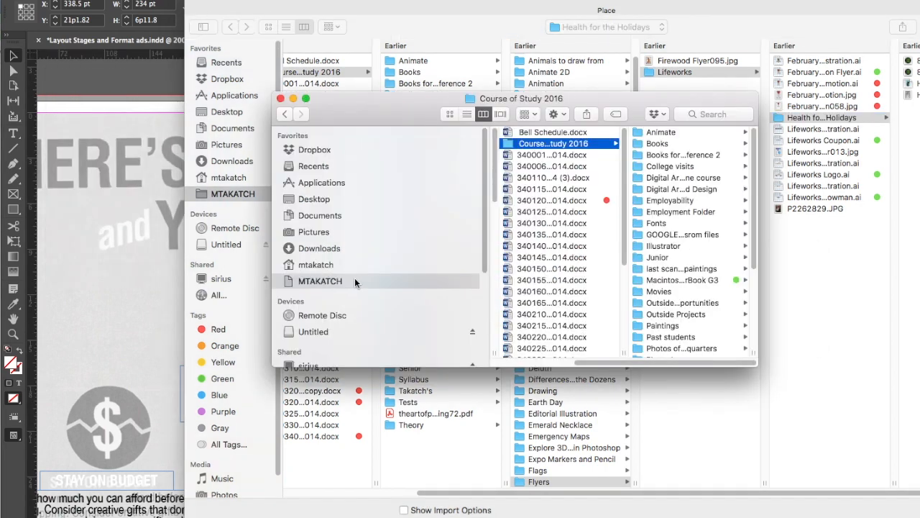
scroll(354, 278, down, 2)
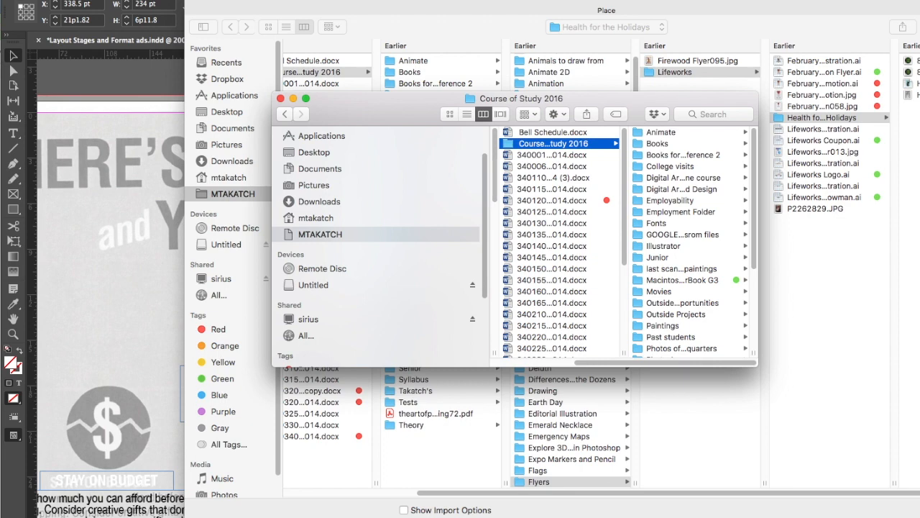
click(160, 0)
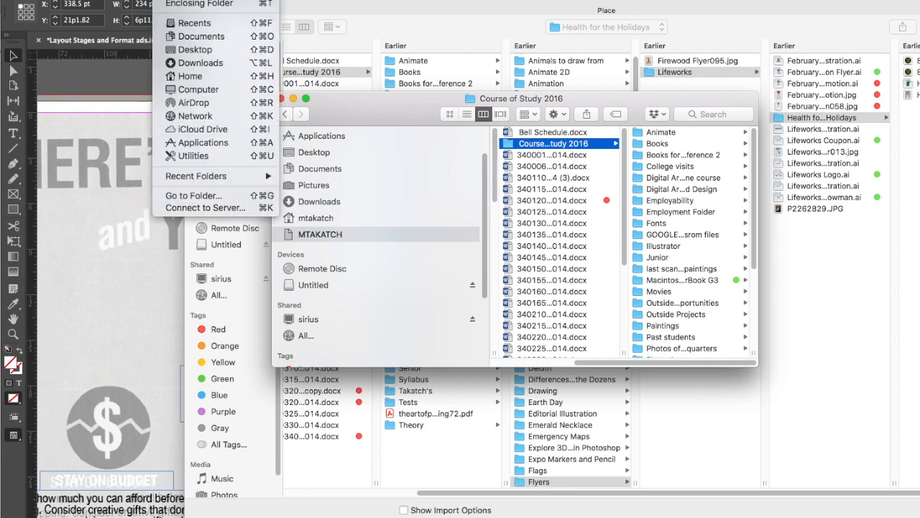
click(202, 207)
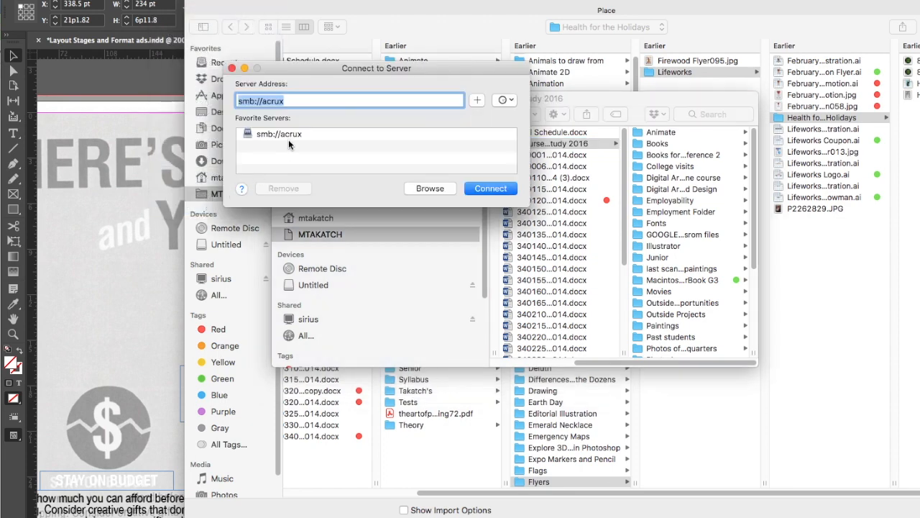
click(488, 188)
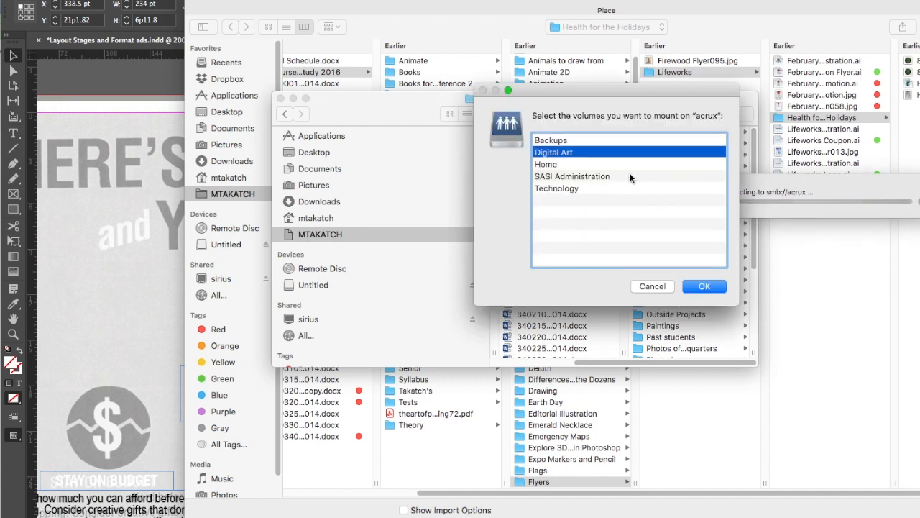
click(701, 286)
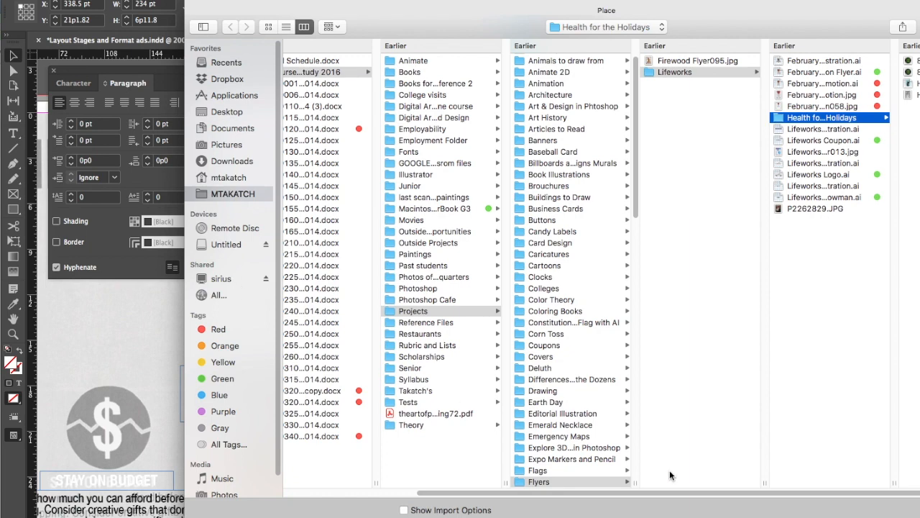
Restart the Place command and browse on acrux through Digital Art, Juniors and the Health for the Holidays graphics folder to Circle Graphics
drag(838, 9, 719, 6)
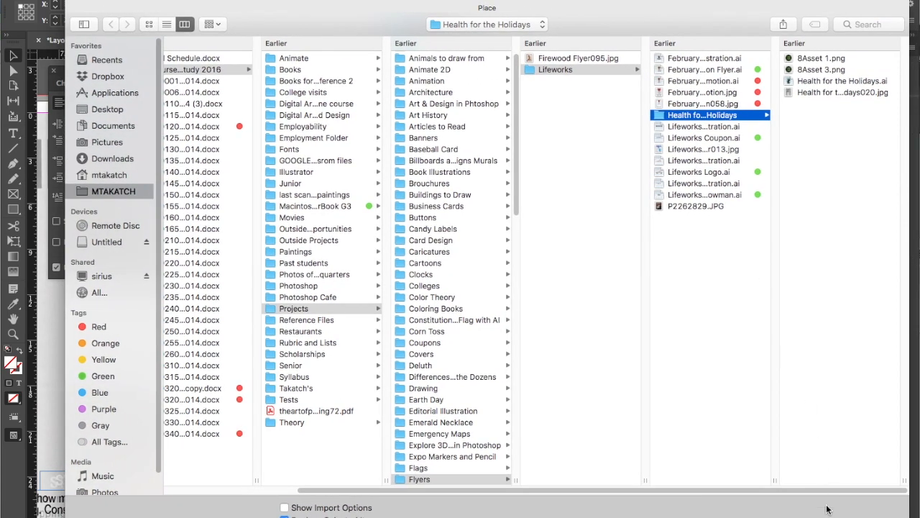
key(Escape)
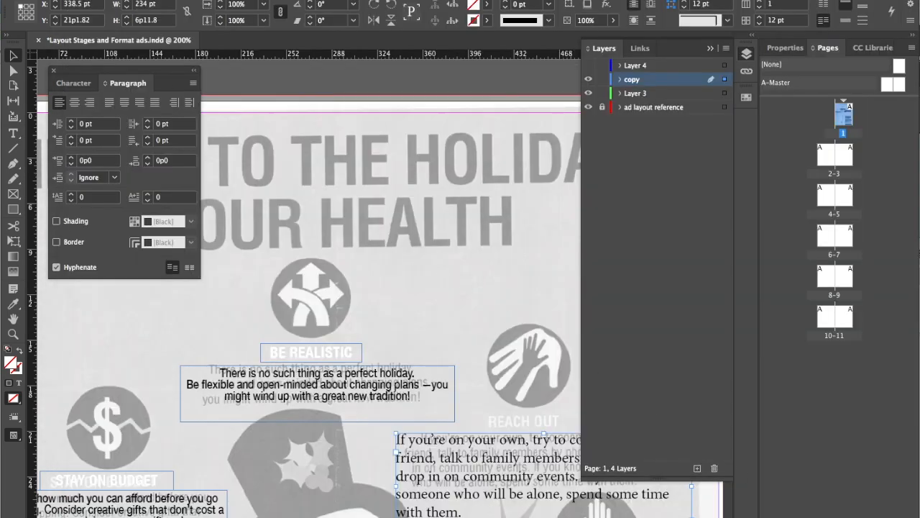
click(97, 0)
click(146, 128)
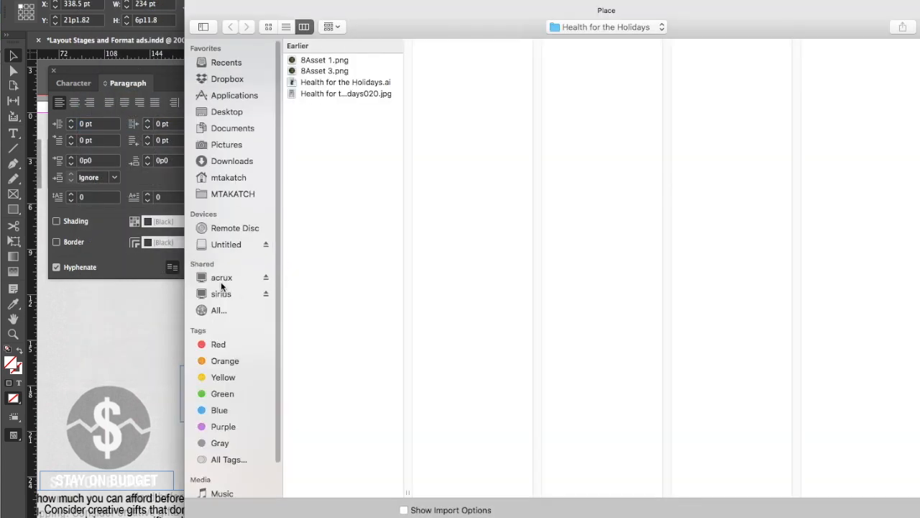
click(222, 279)
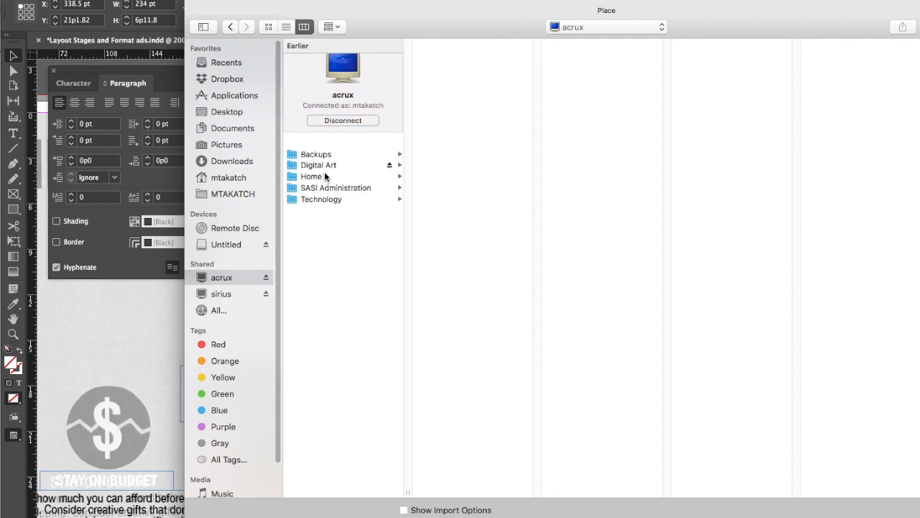
click(328, 166)
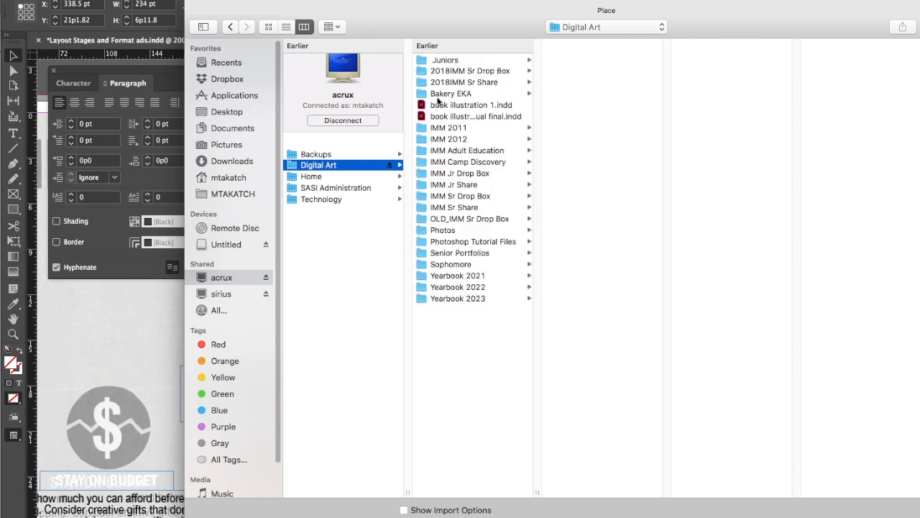
click(454, 61)
click(565, 84)
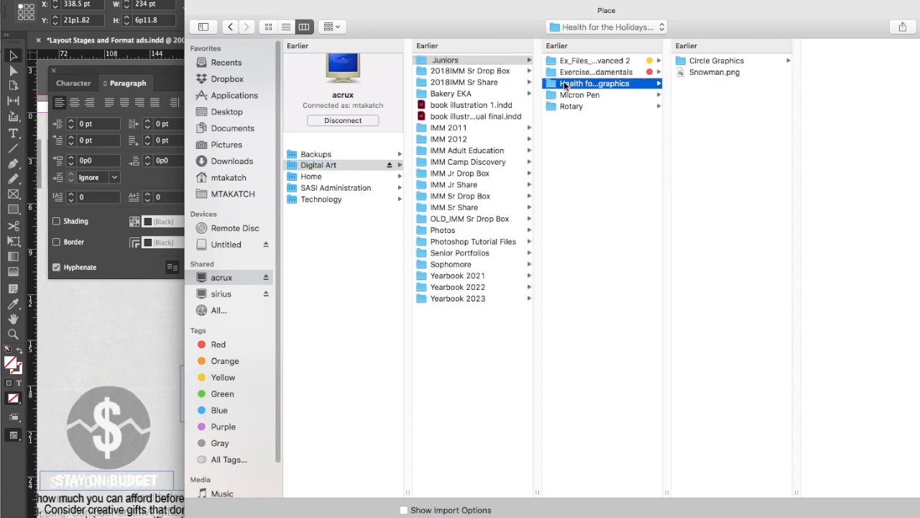
click(694, 63)
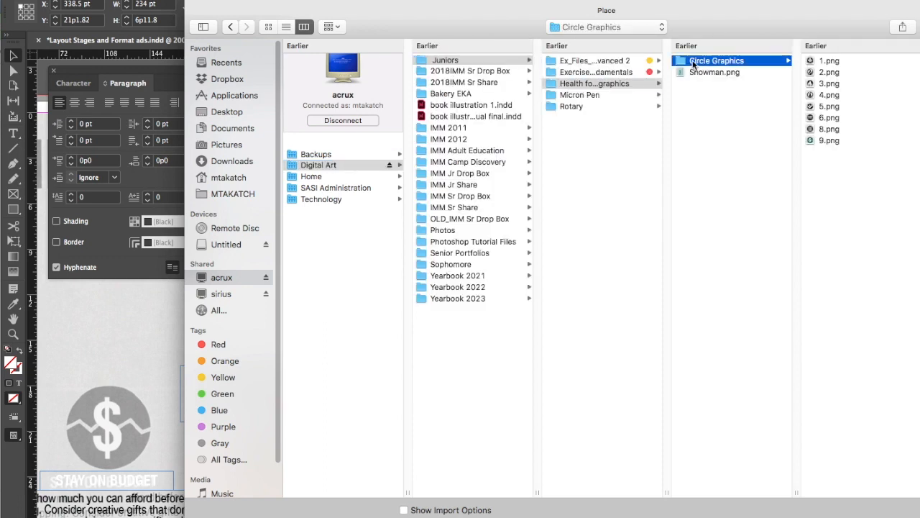
Preview the numbered PNG files in the Circle Graphics folder to identify the icons
click(827, 62)
drag(834, 18, 668, 15)
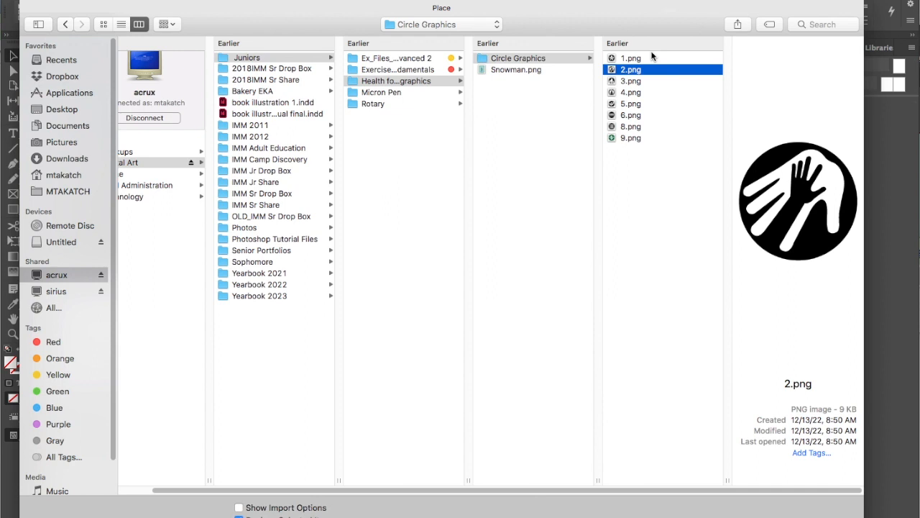
key(Down)
key(Down)
key(Down)
key(Down)
key(Down)
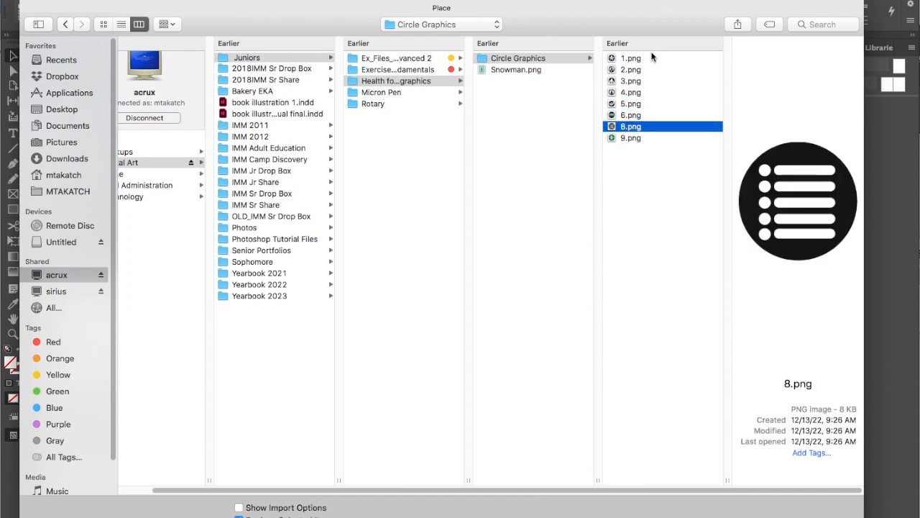
key(Down)
Place 1.png as a separate graphic and align it over the BE REALISTIC reference icon at about X 239.85 pt, Y 9p8.8
click(637, 59)
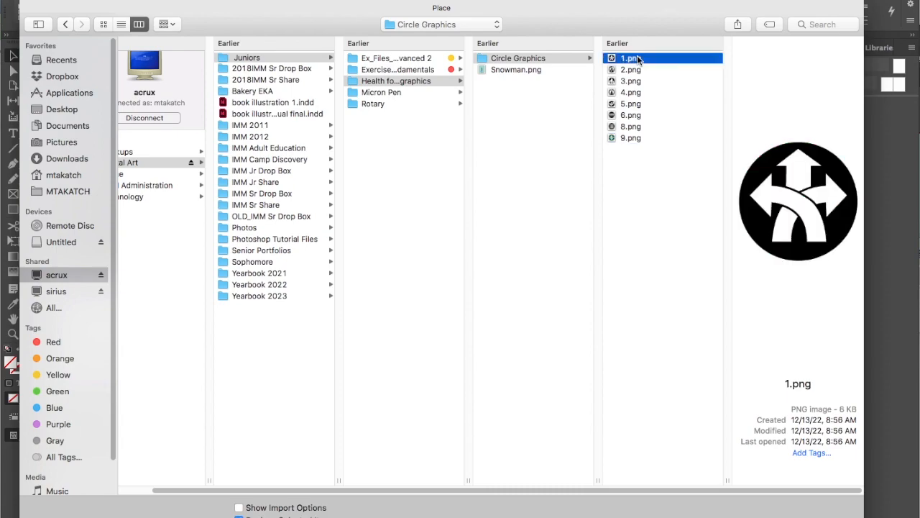
key(Return)
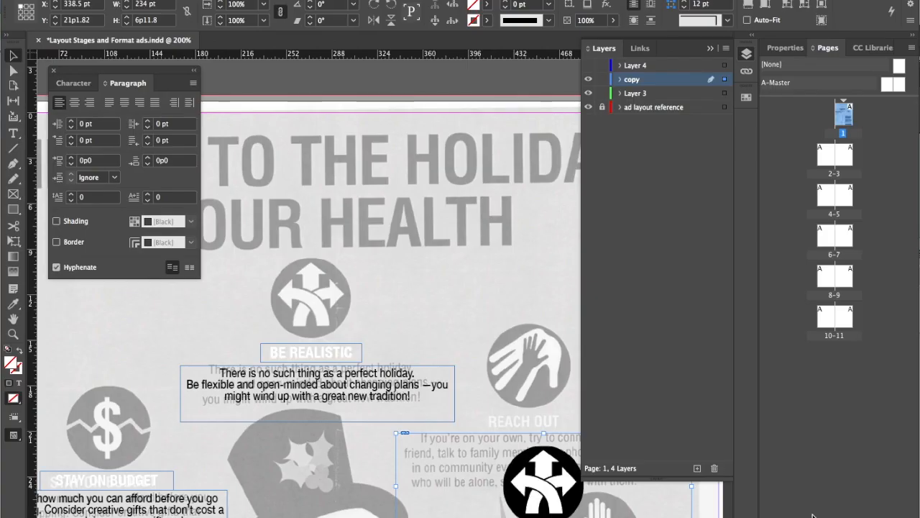
click(286, 250)
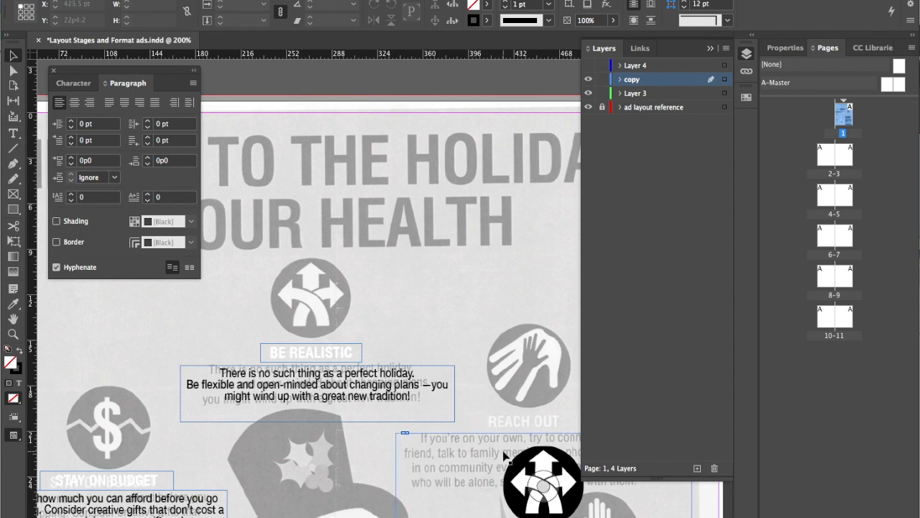
mouse_move(505, 454)
mouse_down()
mouse_move(414, 265)
mouse_move(295, 207)
mouse_move(286, 184)
mouse_up()
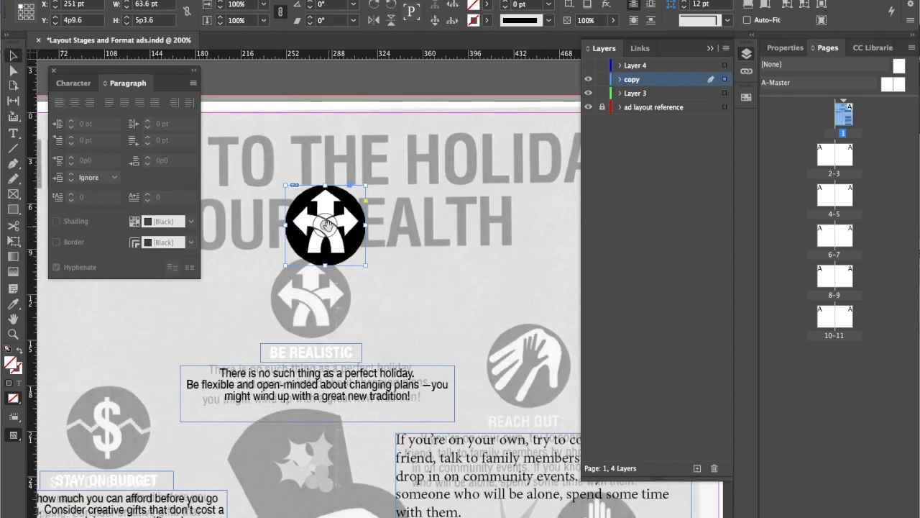
drag(353, 226, 338, 300)
click(474, 292)
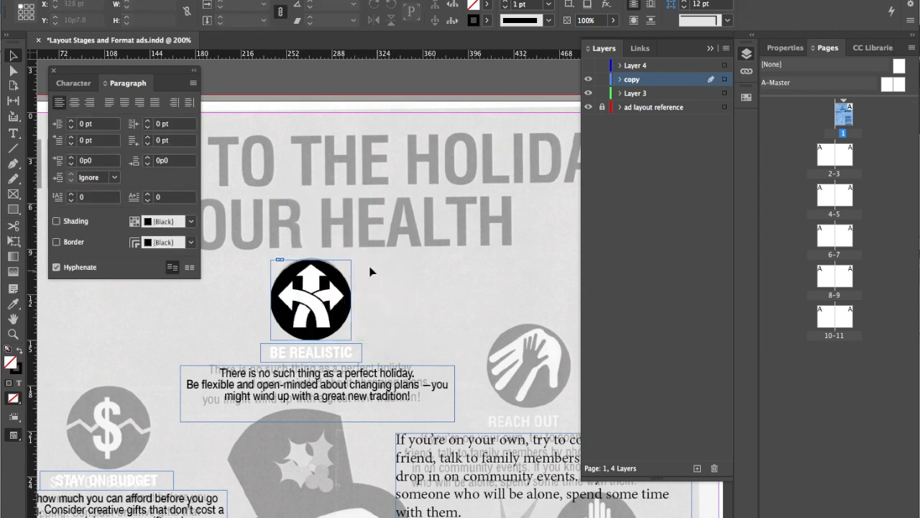
Embed the linked 1.png arrows icon in the document and deselect it
click(311, 298)
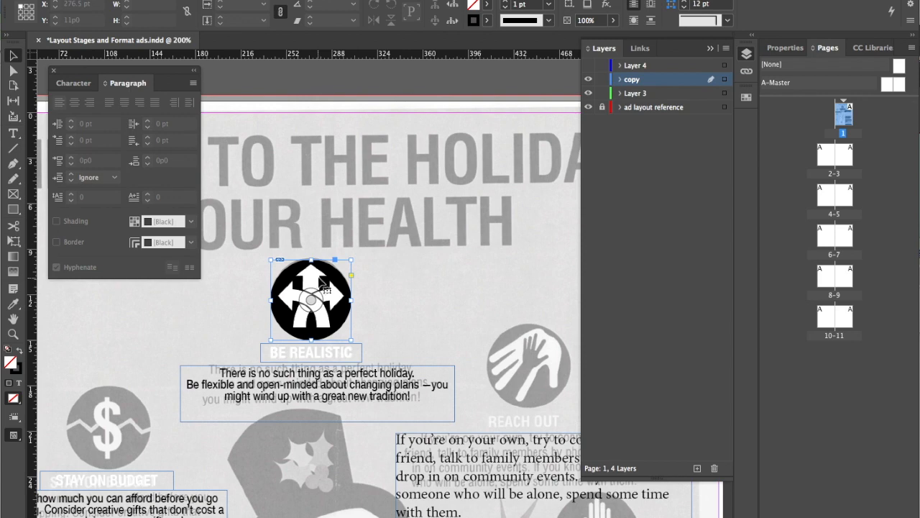
click(635, 49)
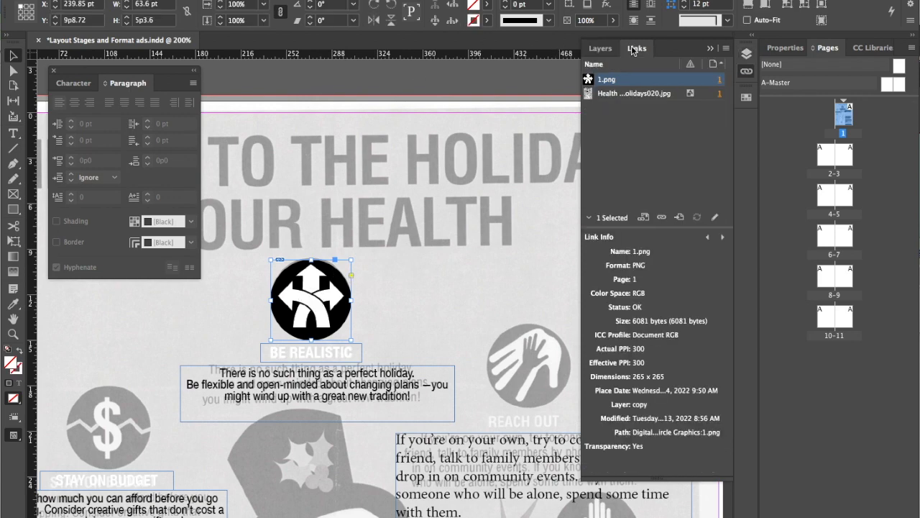
click(727, 48)
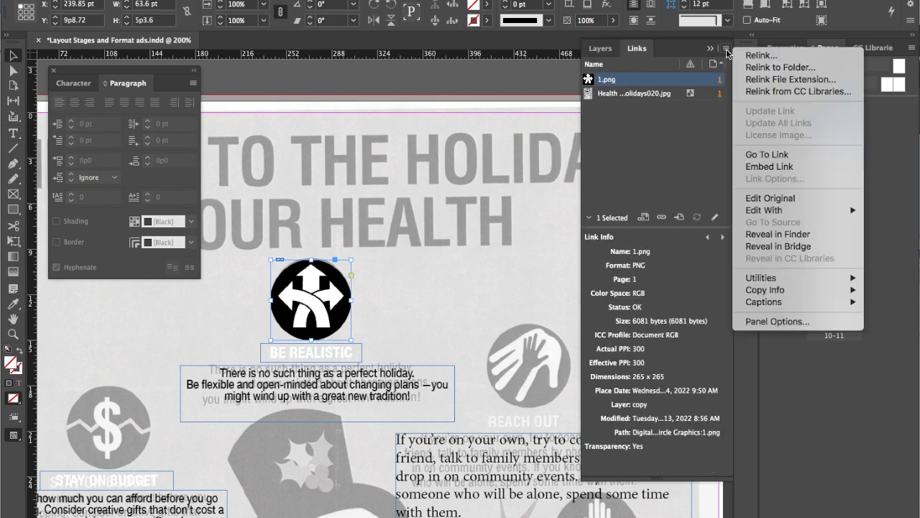
click(768, 167)
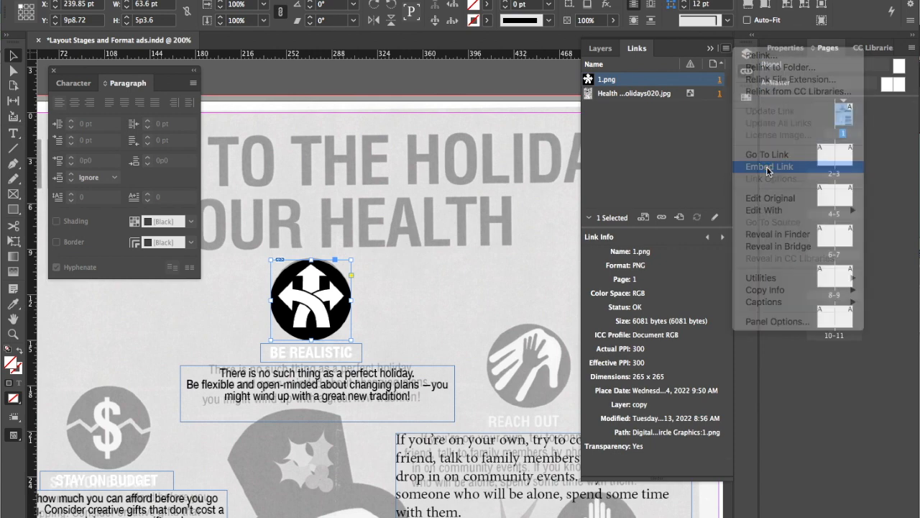
click(377, 297)
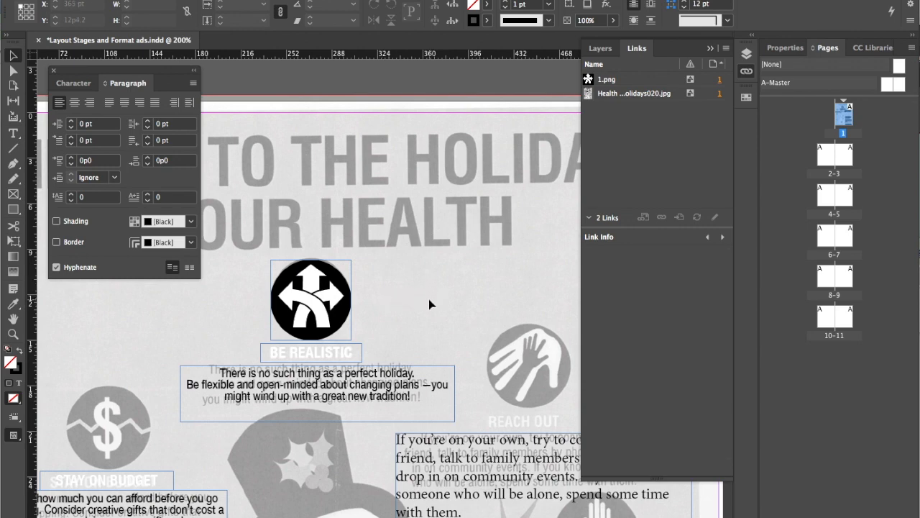
Group the BE REALISTIC arrows icon with its heading and body text, keeping the group at its original position
scroll(429, 304, down, 2)
drag(290, 286, 365, 325)
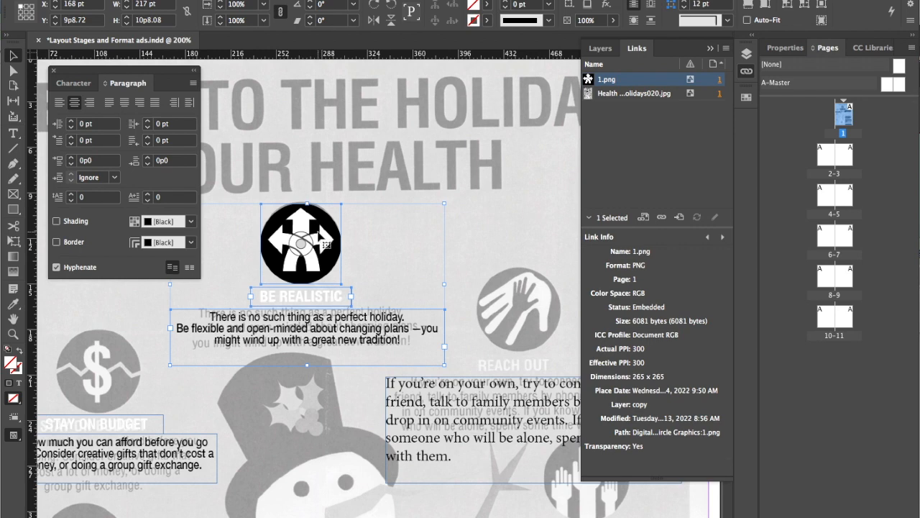
right_click(316, 224)
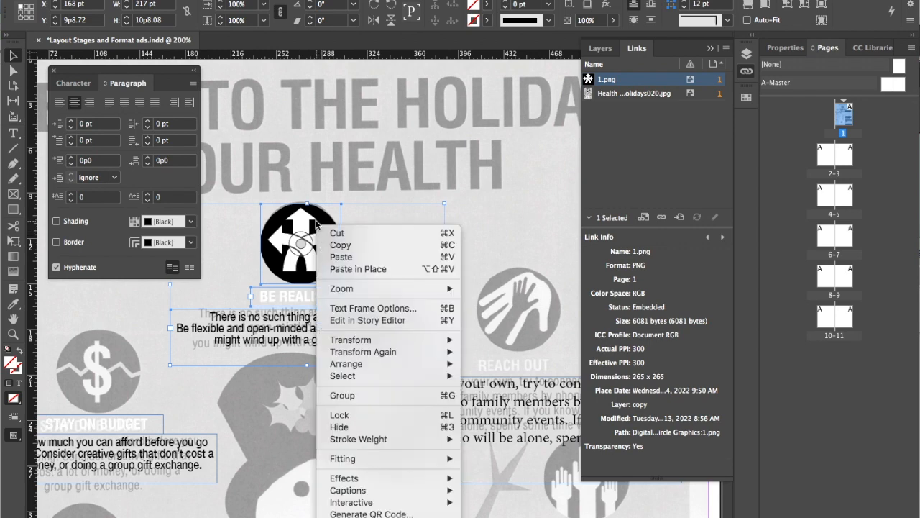
click(359, 394)
drag(326, 266, 367, 227)
key(super+z)
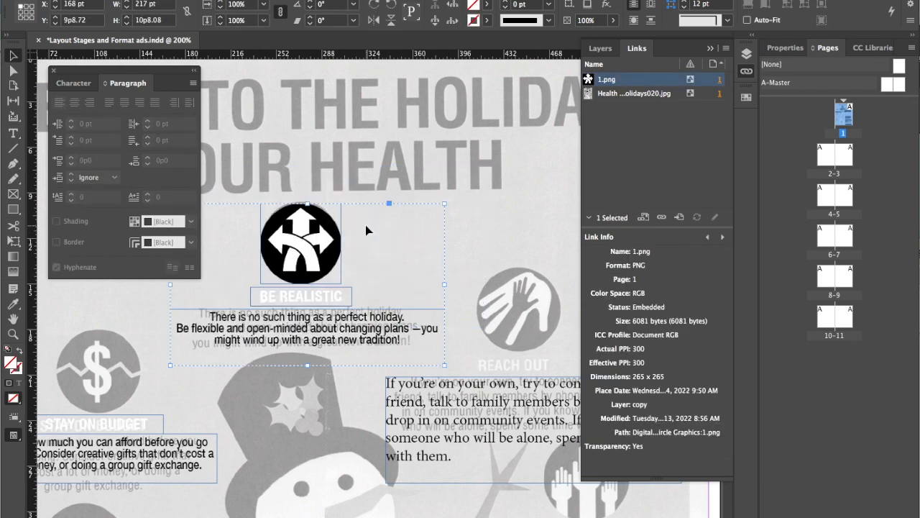
click(463, 228)
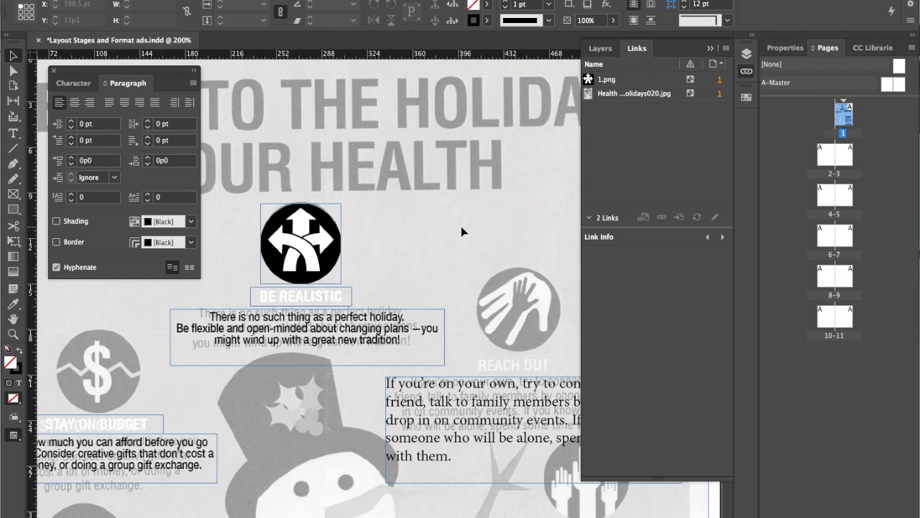
Rename Layer 3 as SNOWMAN and keep it as the active layer
key(super+minus)
key(super+minus)
key(super+minus)
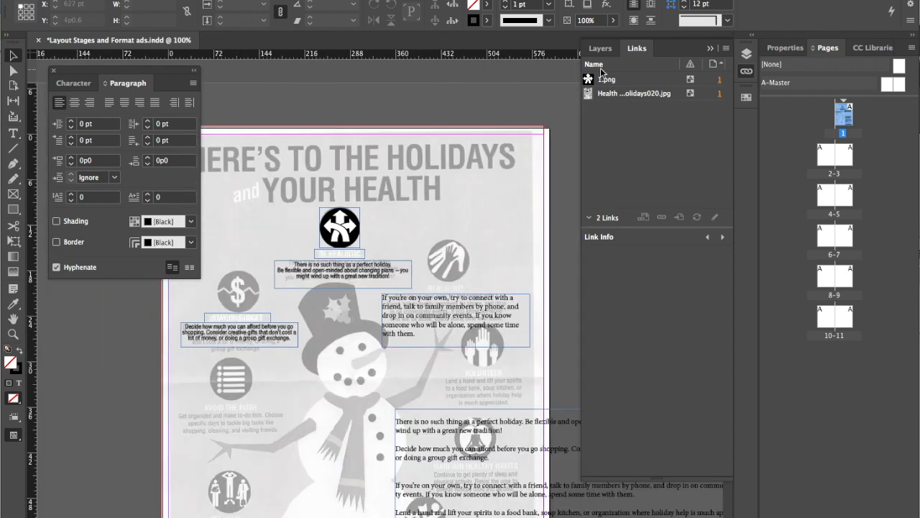
click(601, 49)
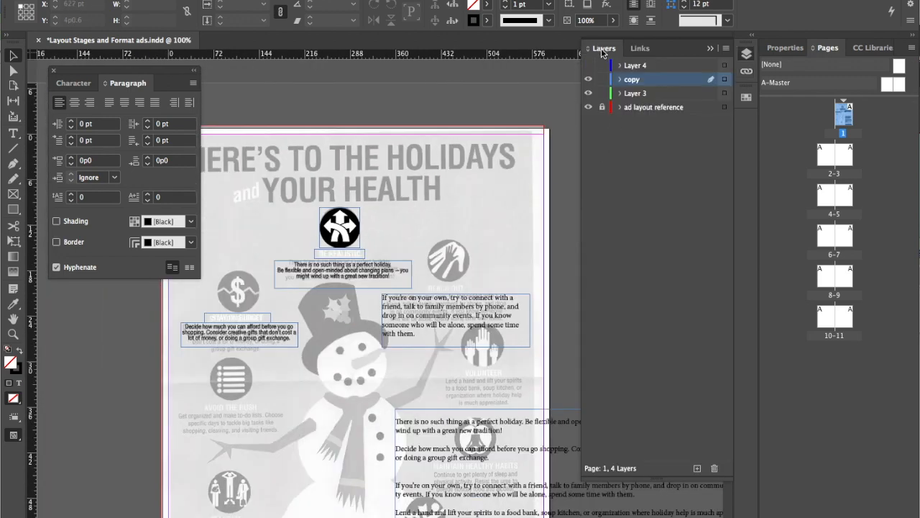
click(661, 93)
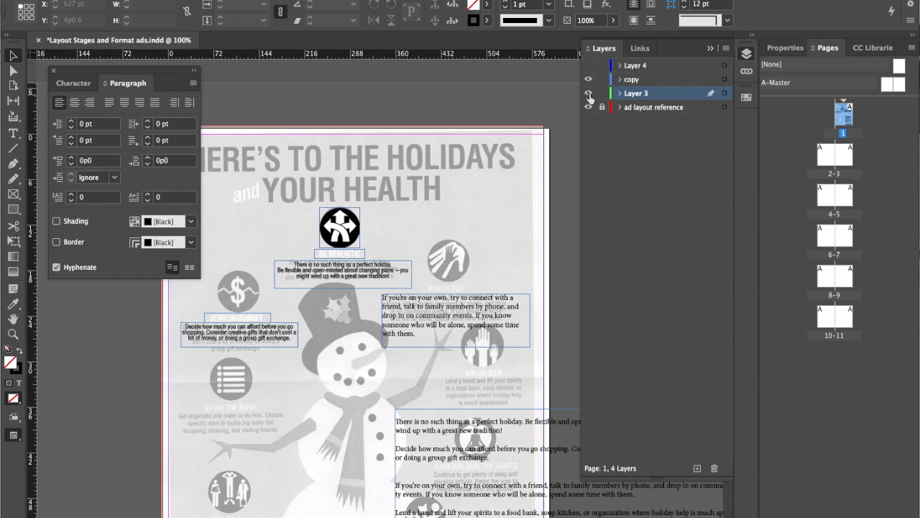
double_click(629, 94)
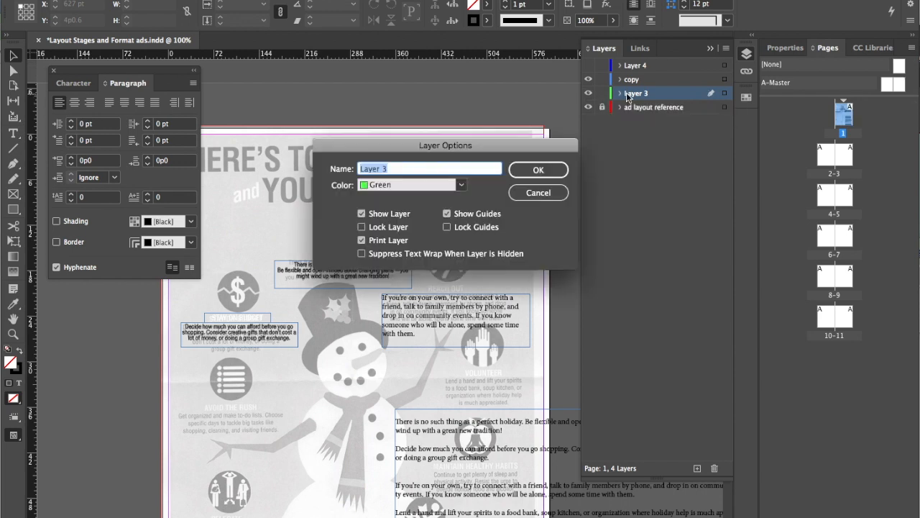
text(SNOWMAN)
key(Return)
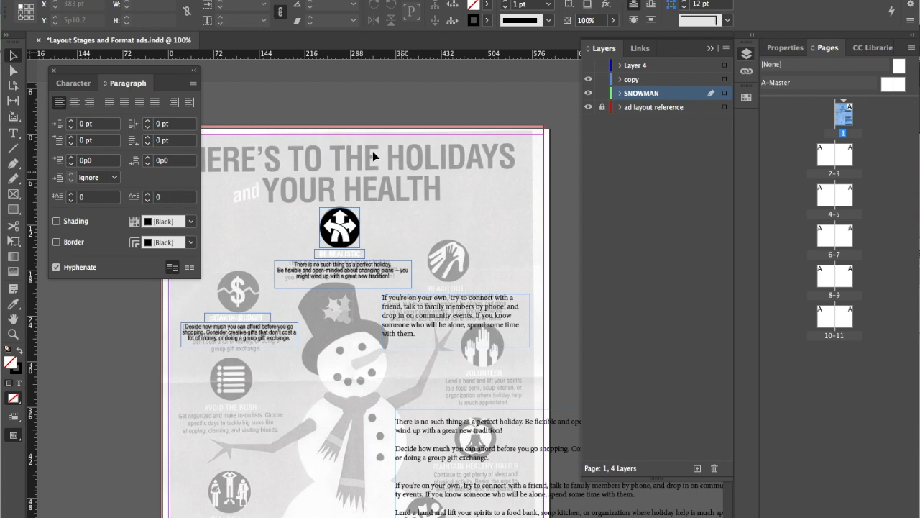
click(90, 0)
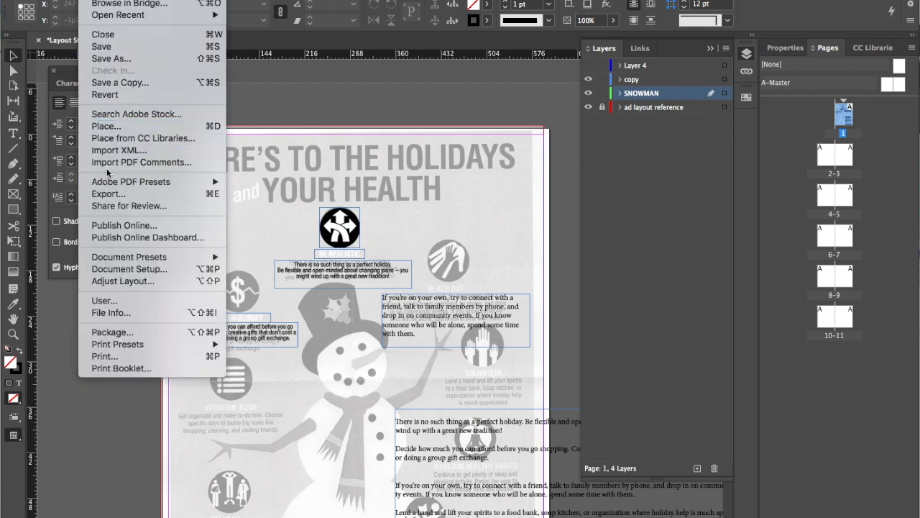
click(118, 128)
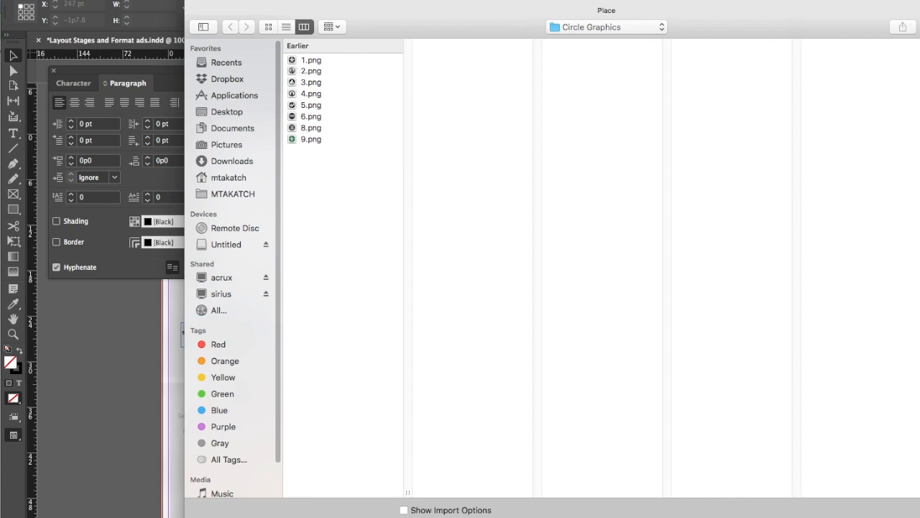
key(Escape)
Switch to Illustrator and move the Health for the Holidays.ai window so the full snowman artwork is visible
key(super+Tab)
key(super+Tab)
key(super+Tab)
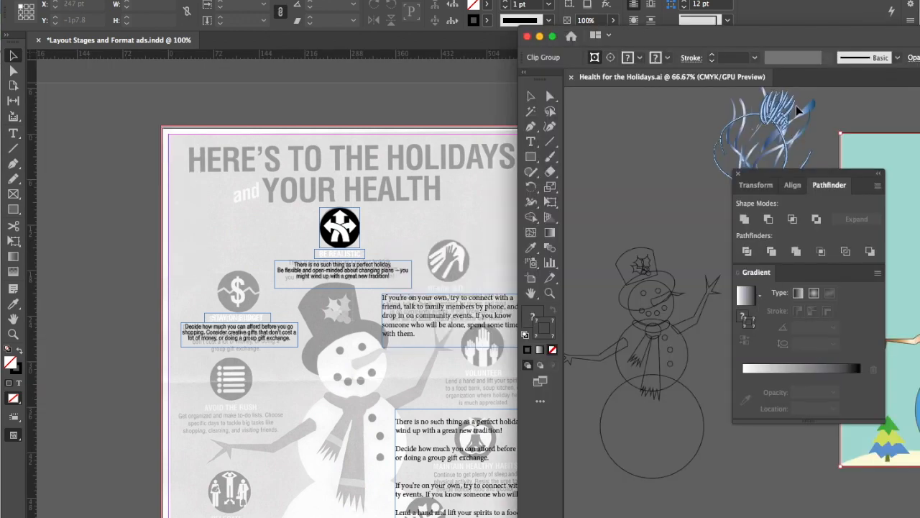
drag(796, 37, 367, 36)
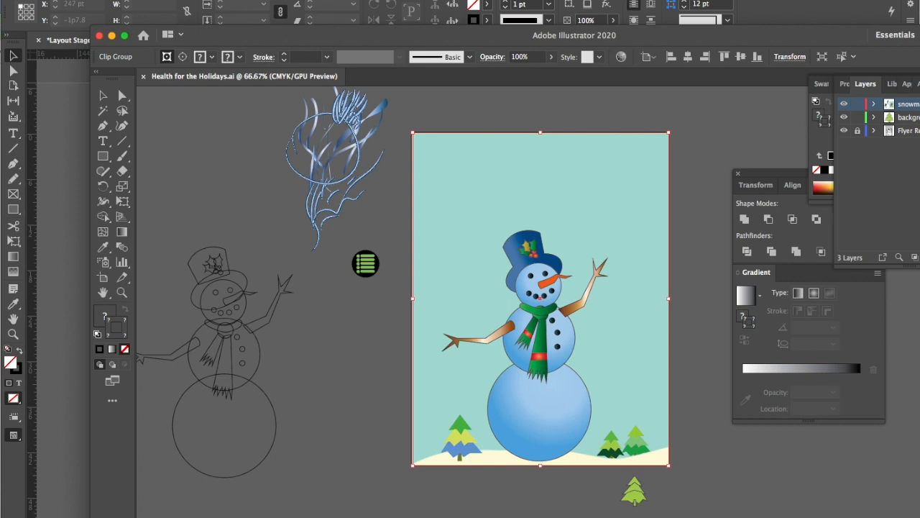
Try to export the selected snowman artwork as a 300 ppi JPG 100 asset with the prefix Snowman
click(94, 0)
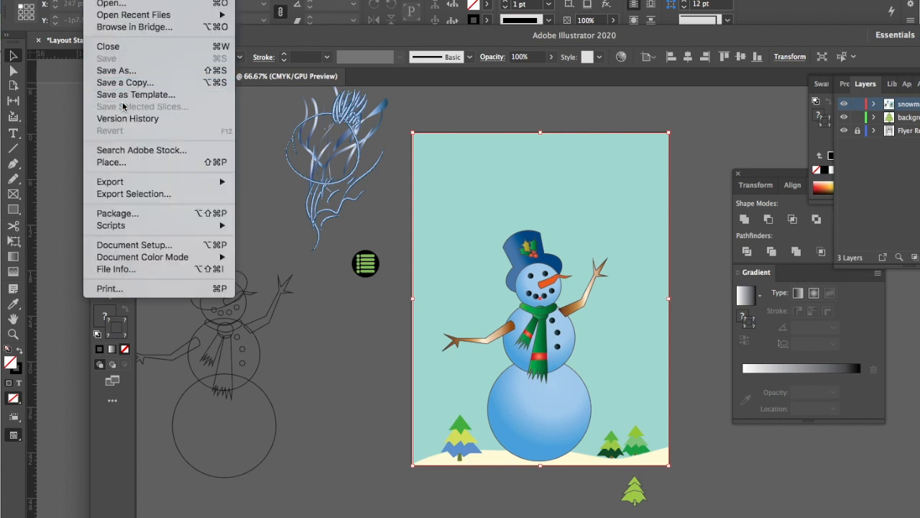
click(159, 194)
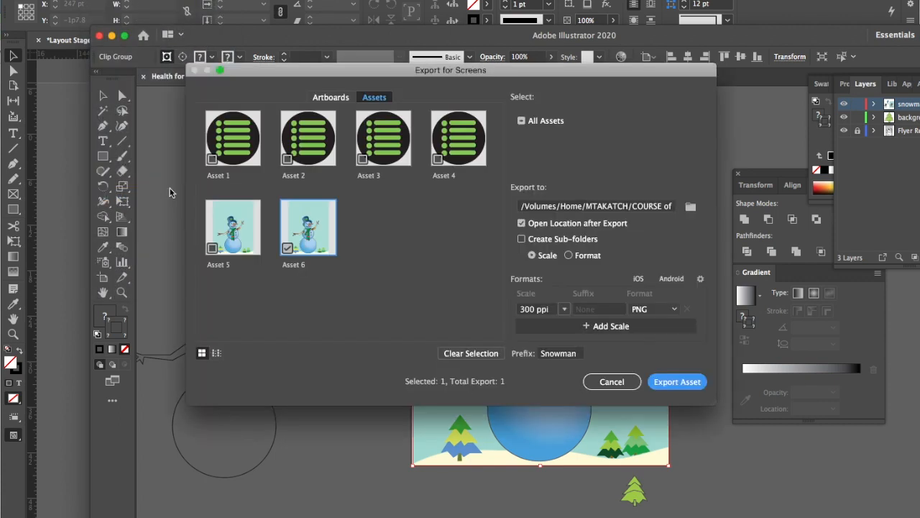
click(649, 310)
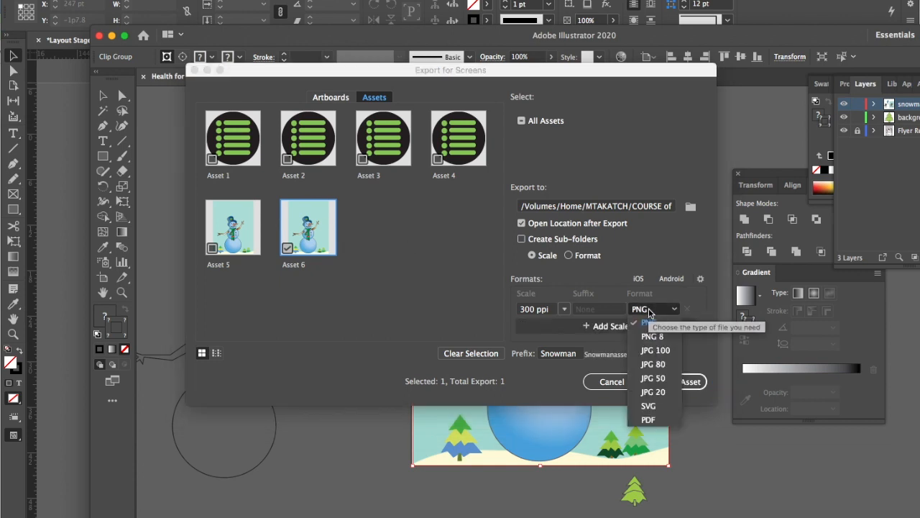
click(674, 354)
click(565, 310)
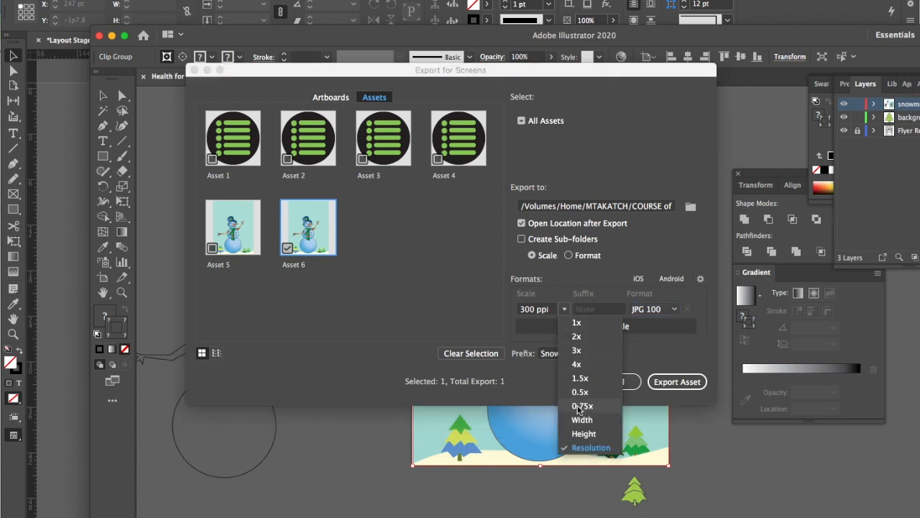
click(533, 379)
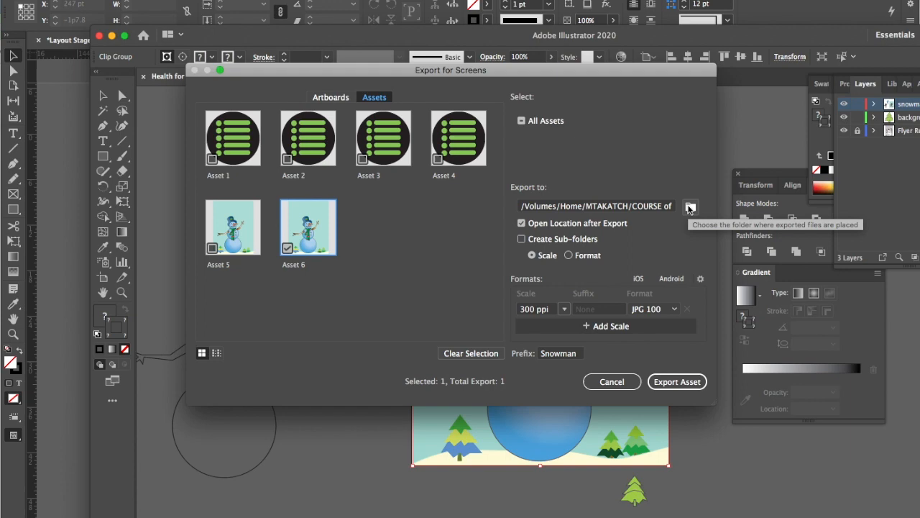
click(611, 381)
Return to InDesign, paste the snowman artwork on the SNOWMAN layer and align it with the page at X -3.48 pt, Y -0p9
drag(310, 42, 722, 70)
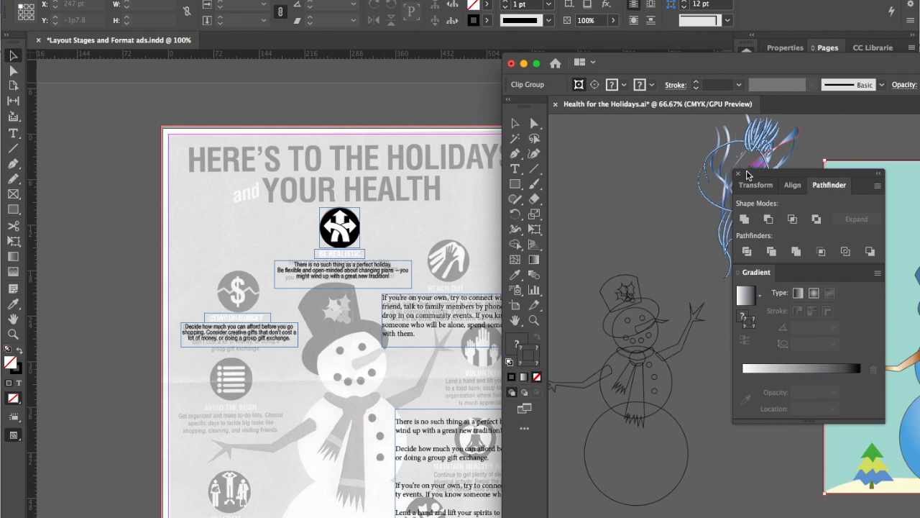
click(243, 235)
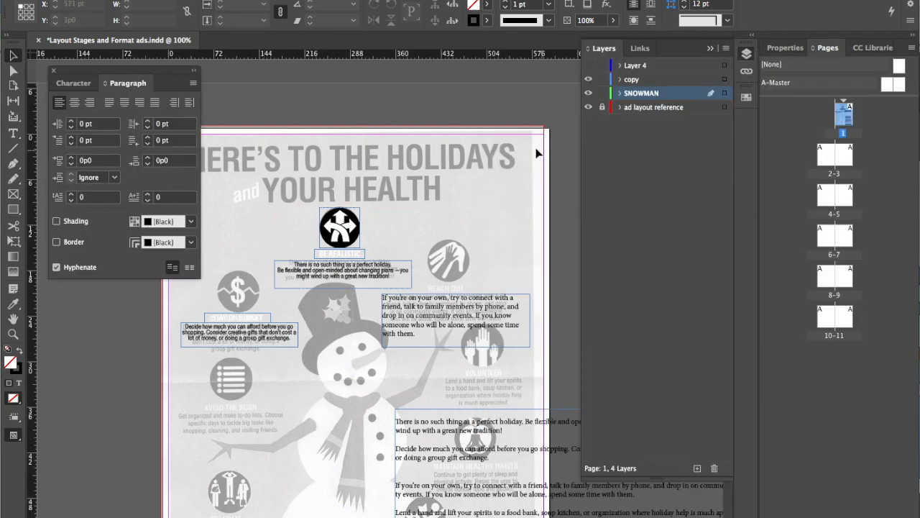
key(super+v)
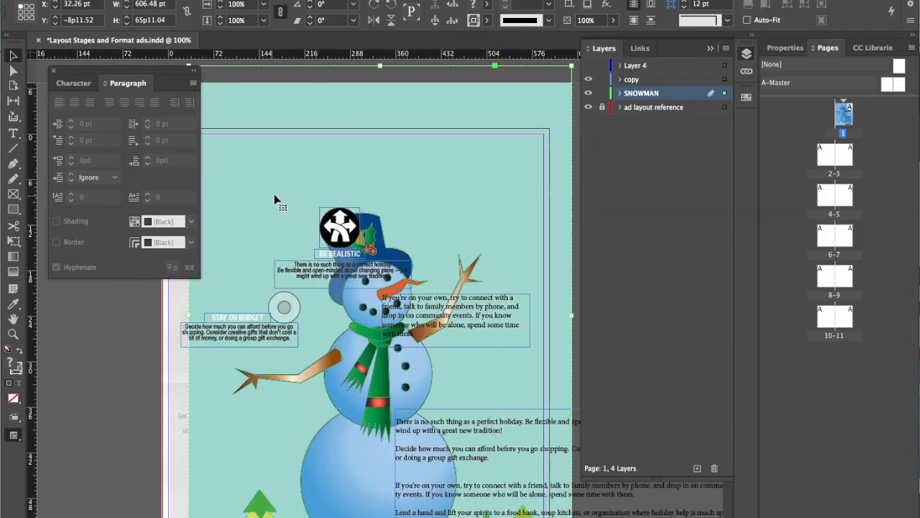
drag(413, 110, 392, 173)
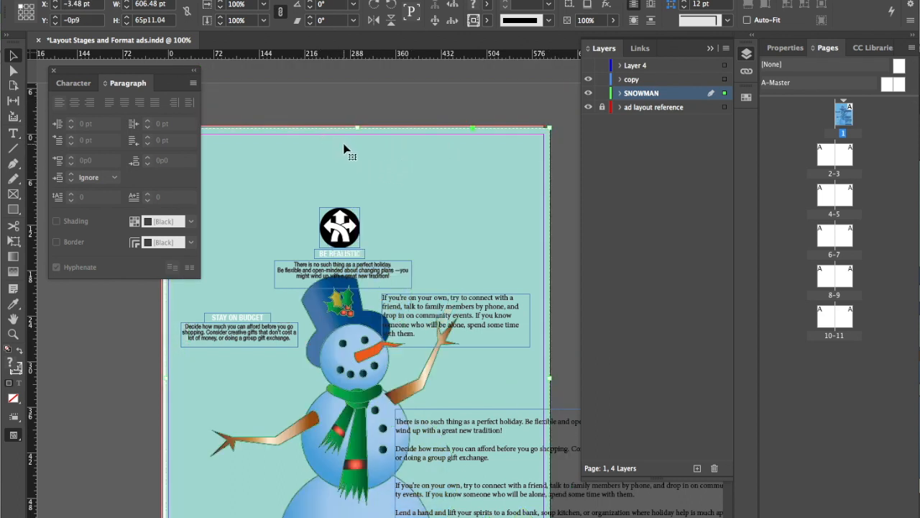
key(super+minus)
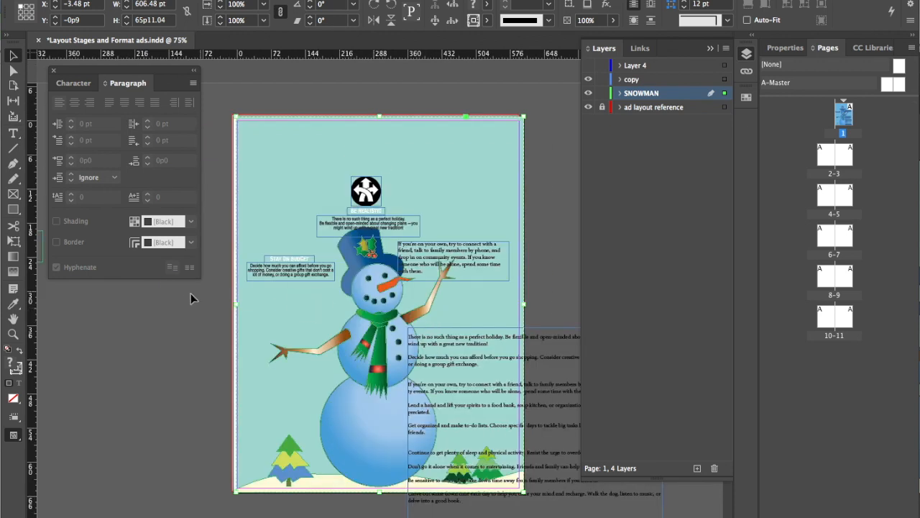
click(186, 304)
Move the long copy text frame off the page to X 617 pt, Y 30p9, and lock and hide the SNOWMAN layer
drag(406, 345, 542, 310)
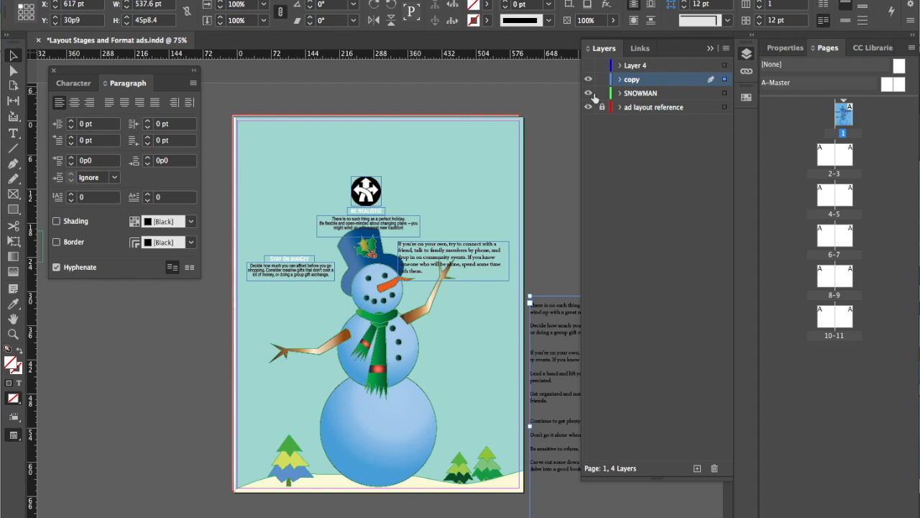
click(588, 93)
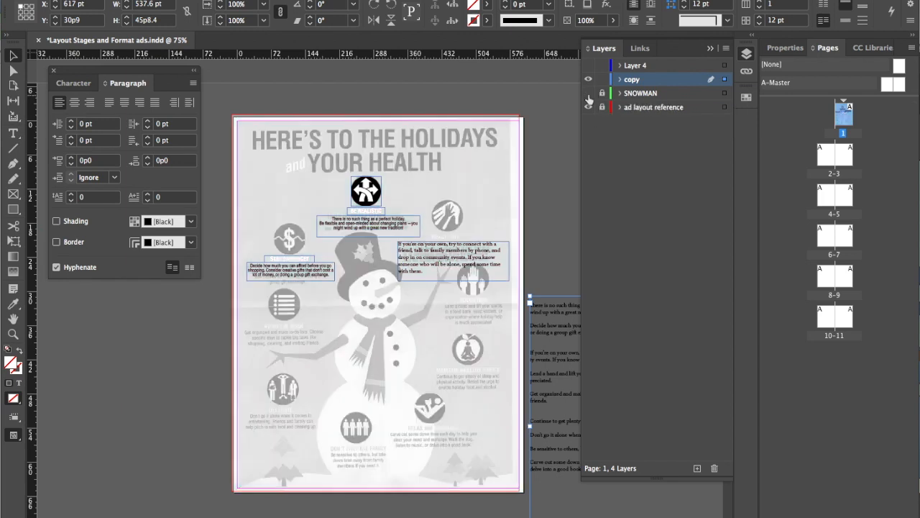
click(313, 186)
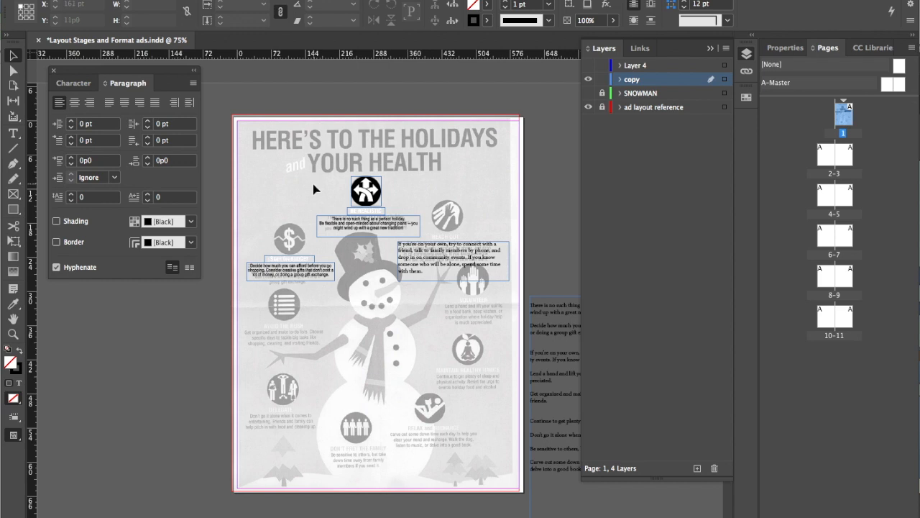
Load 2.png through 9.png from the Circle Graphics folder together for placing on the copy layer
key(super+equal)
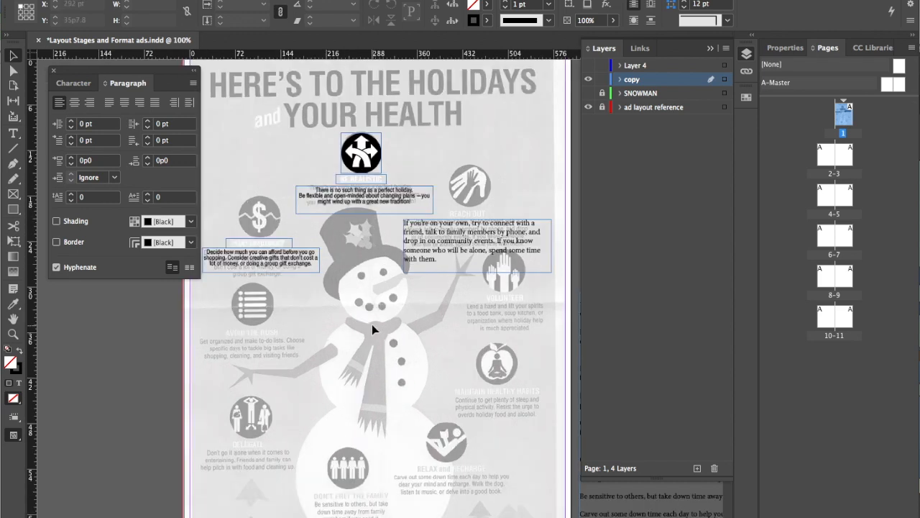
click(87, 0)
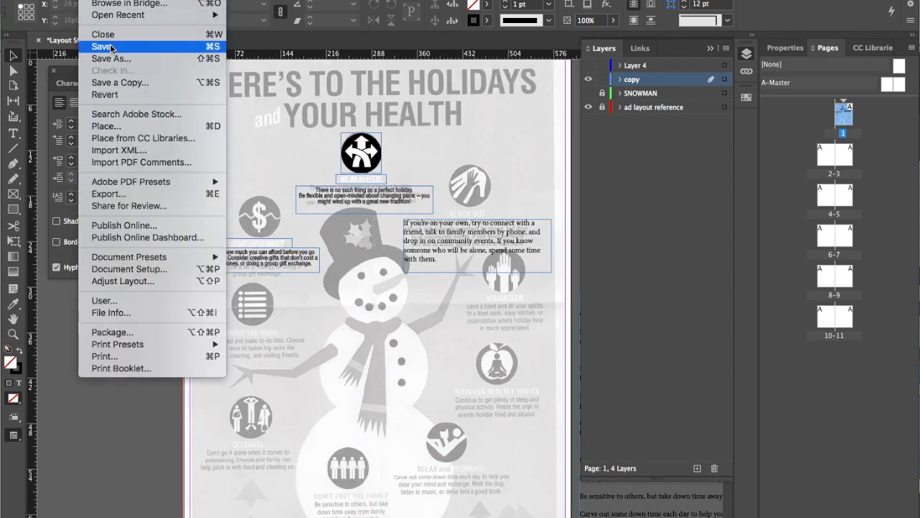
click(142, 125)
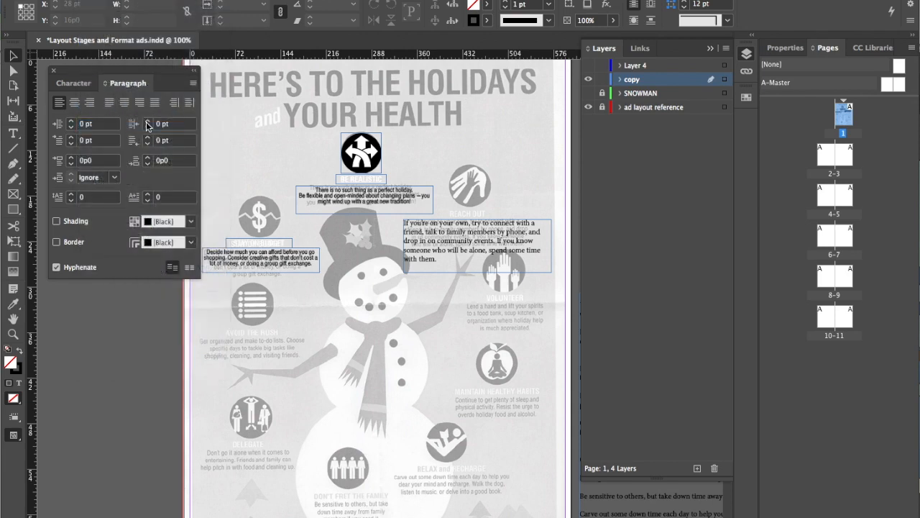
click(309, 72)
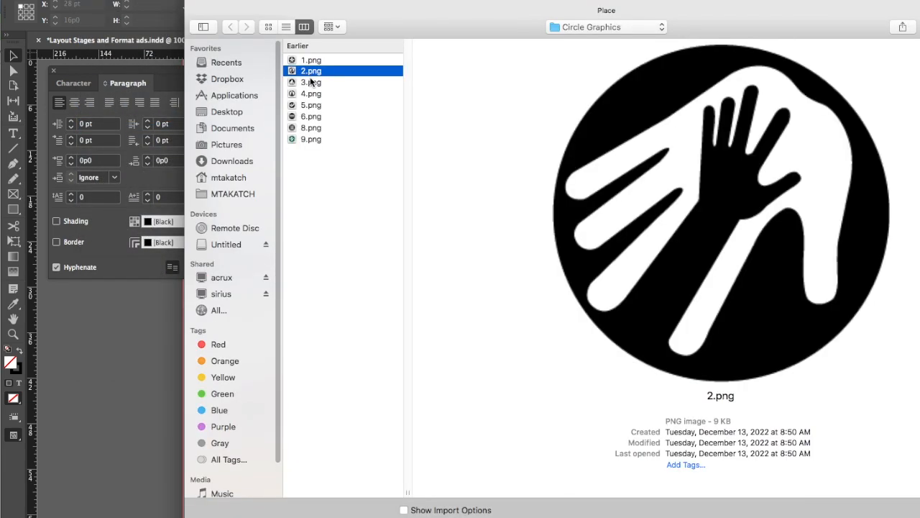
shift+click(313, 139)
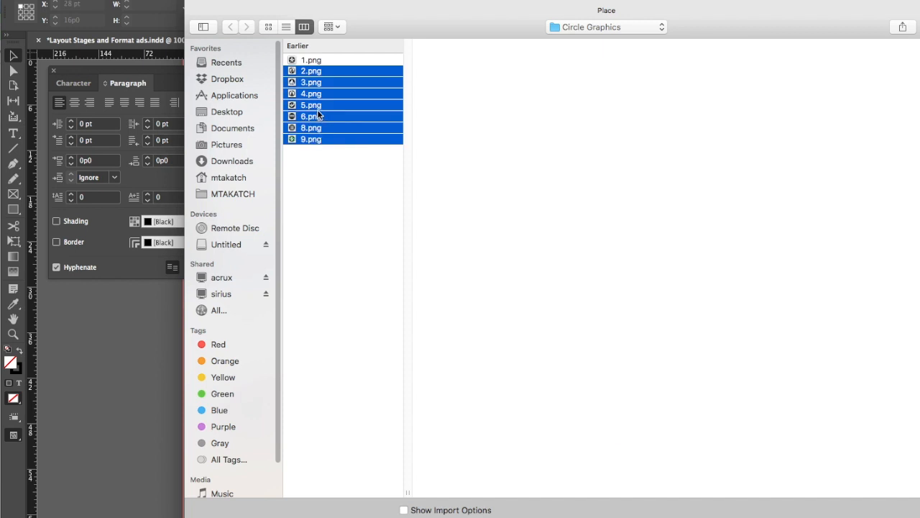
super+click(323, 83)
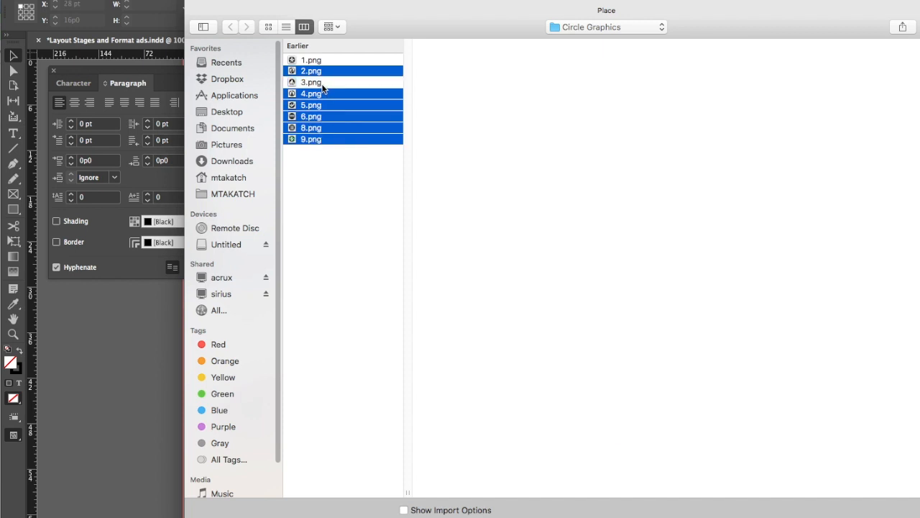
super+click(327, 84)
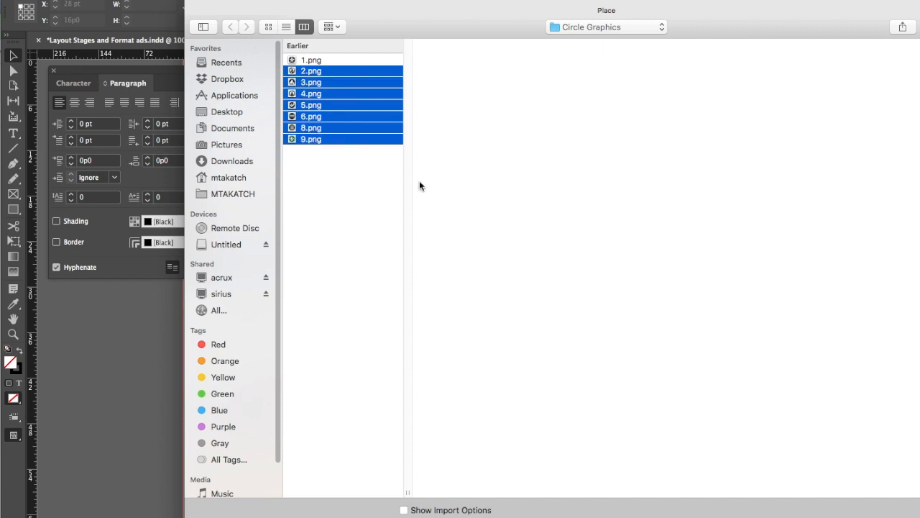
drag(838, 26, 714, 14)
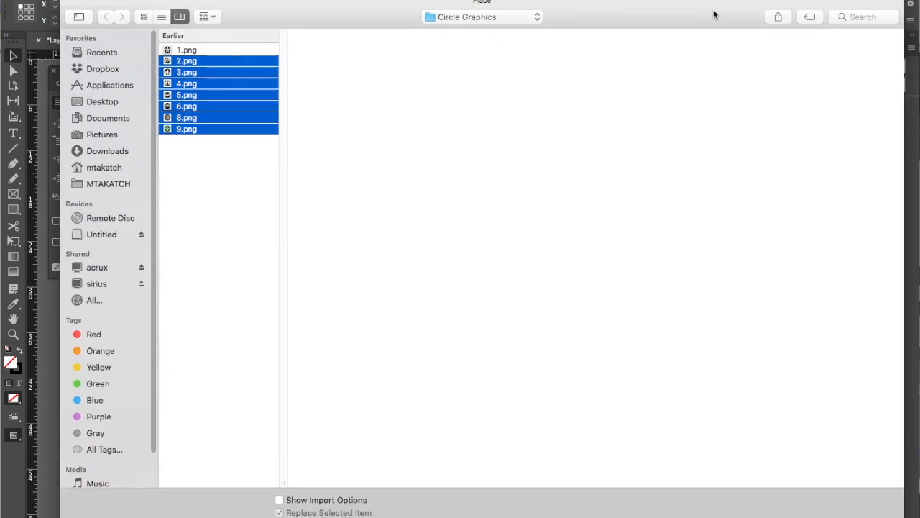
key(Return)
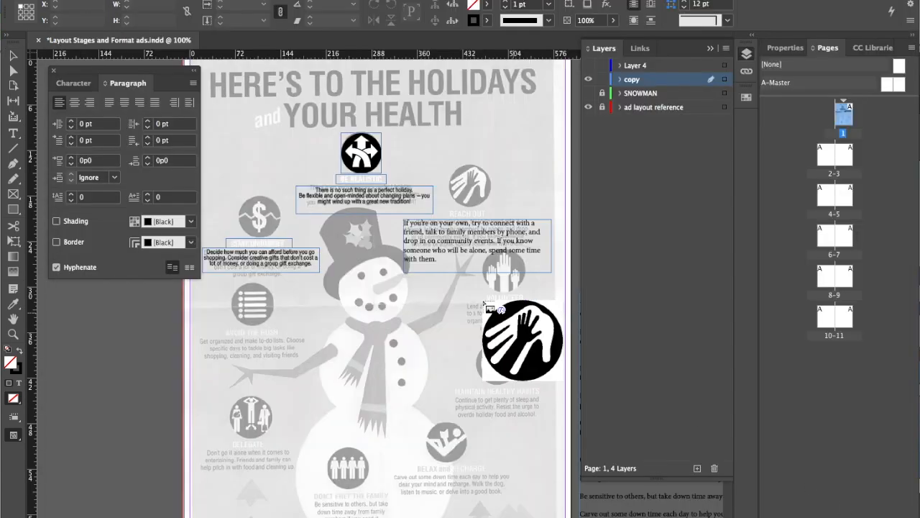
Place the loaded circle icons over their matching positions on the dimmed reference, from the hands icon around to the list and dollar icons
click(447, 162)
click(484, 253)
click(477, 342)
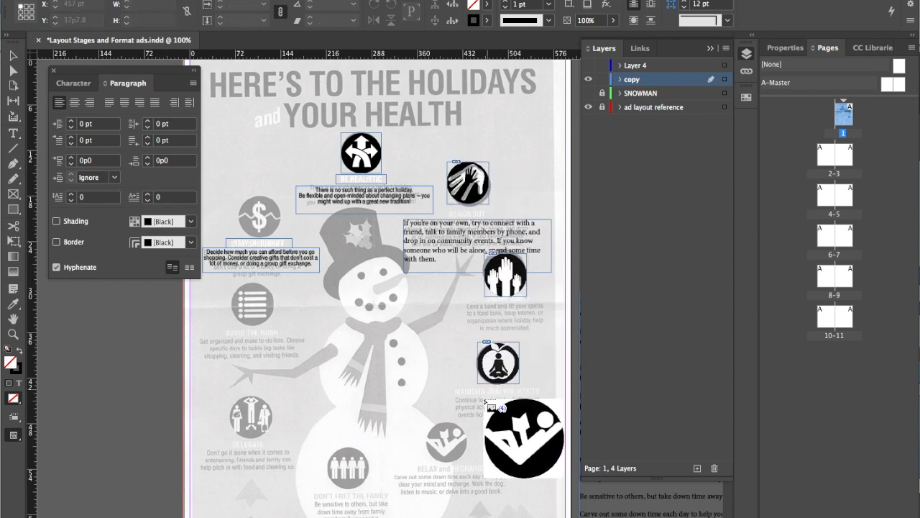
click(422, 422)
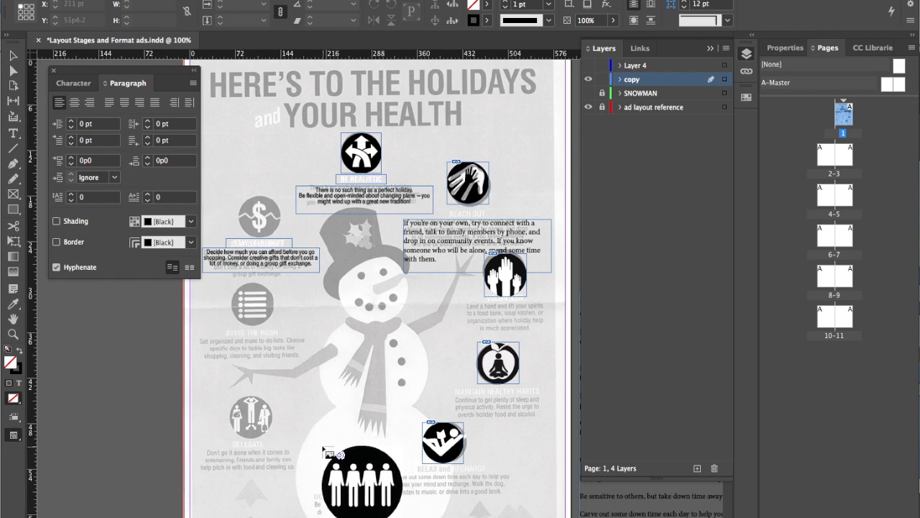
click(322, 443)
click(222, 276)
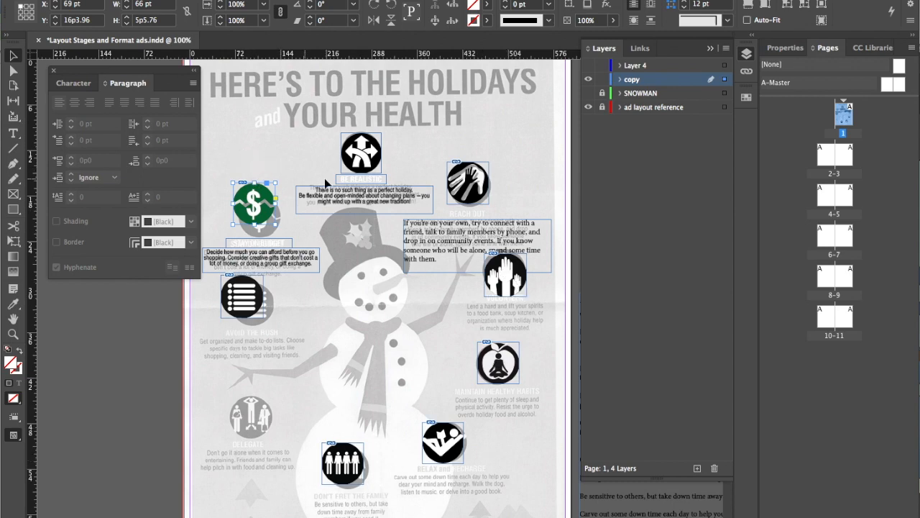
Embed the links of the newly placed icons from 2.png through 9.png and deselect everything
click(640, 48)
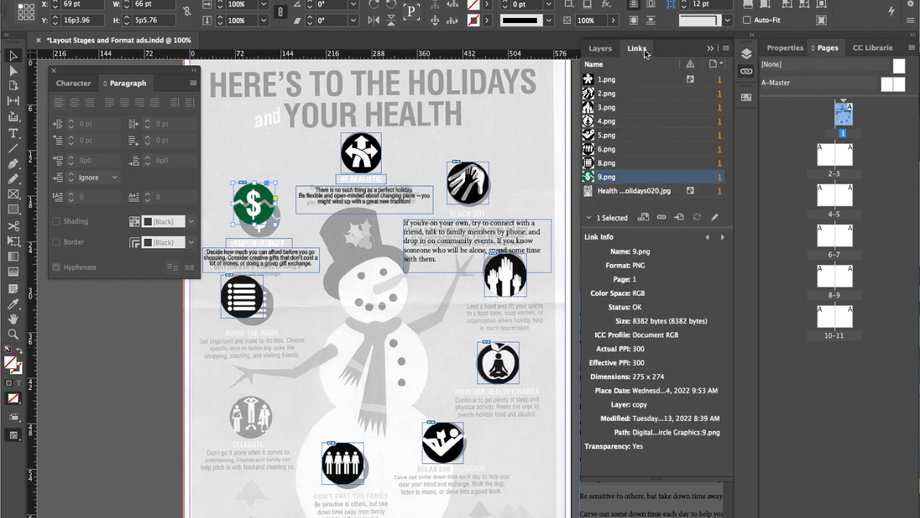
shift+click(690, 94)
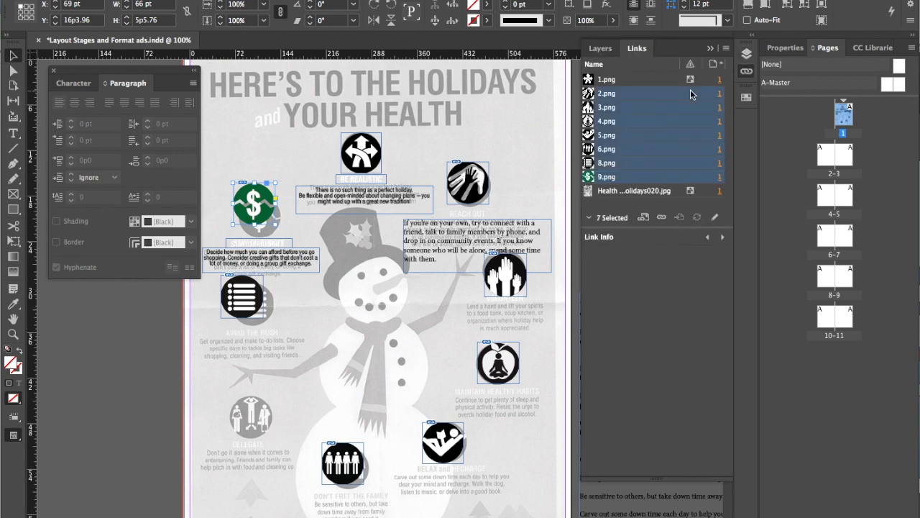
click(726, 48)
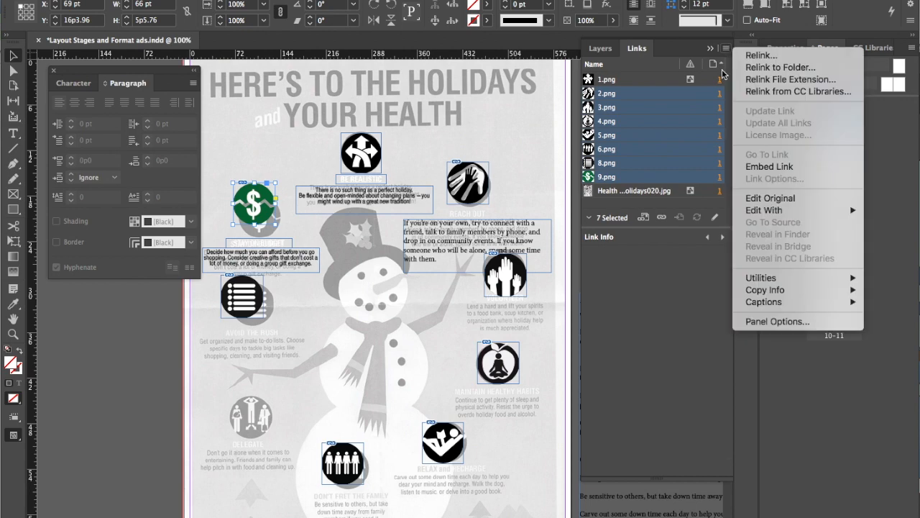
click(766, 168)
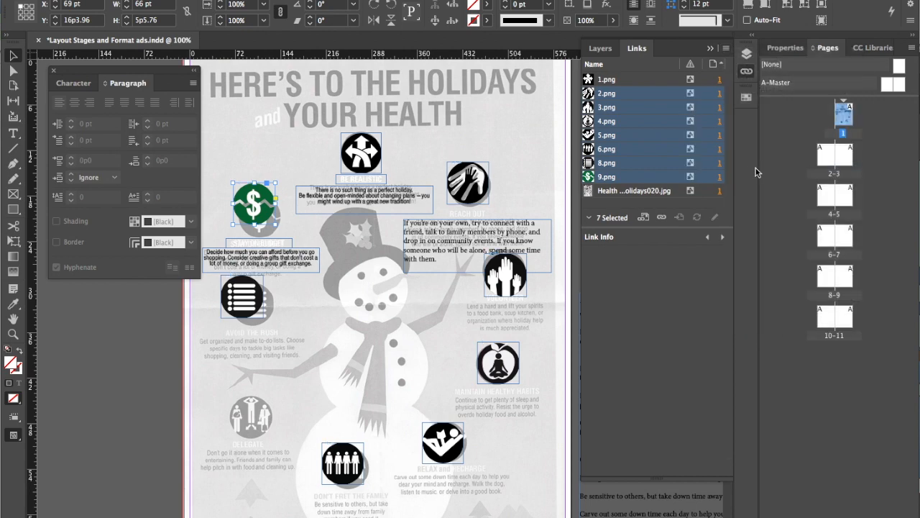
click(195, 401)
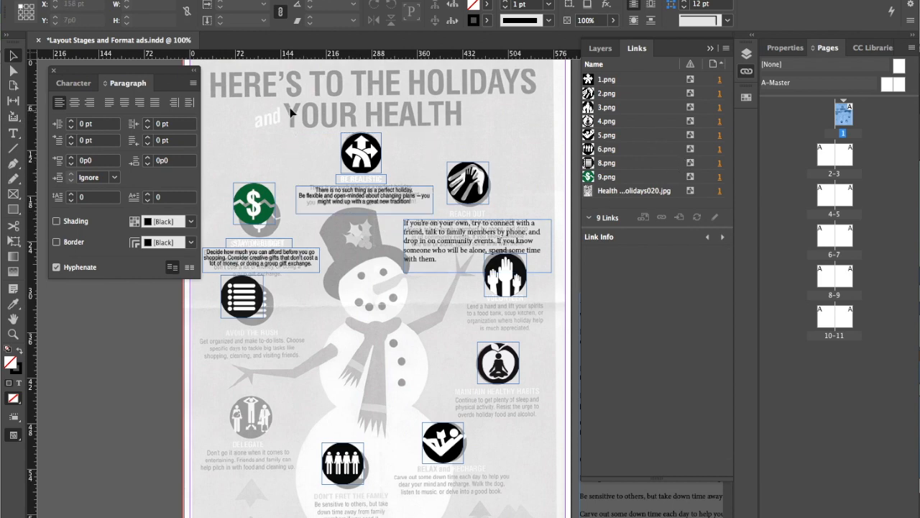
Show the SNOWMAN layer to check the placed icons and copy against the colour artwork
click(602, 49)
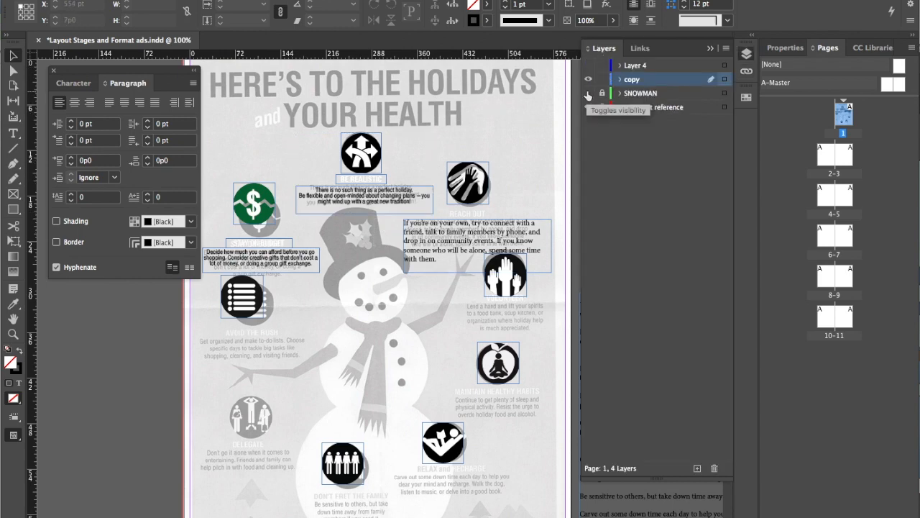
click(588, 94)
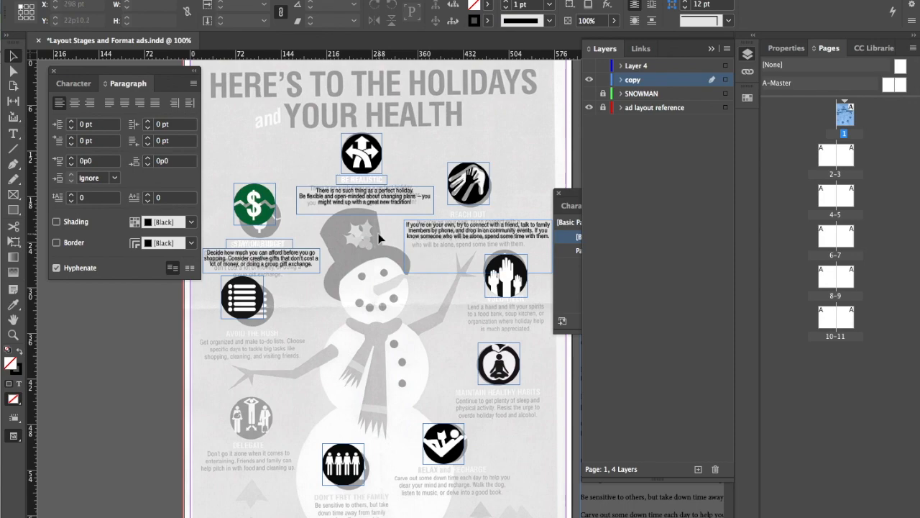
scroll(379, 237, up, 5)
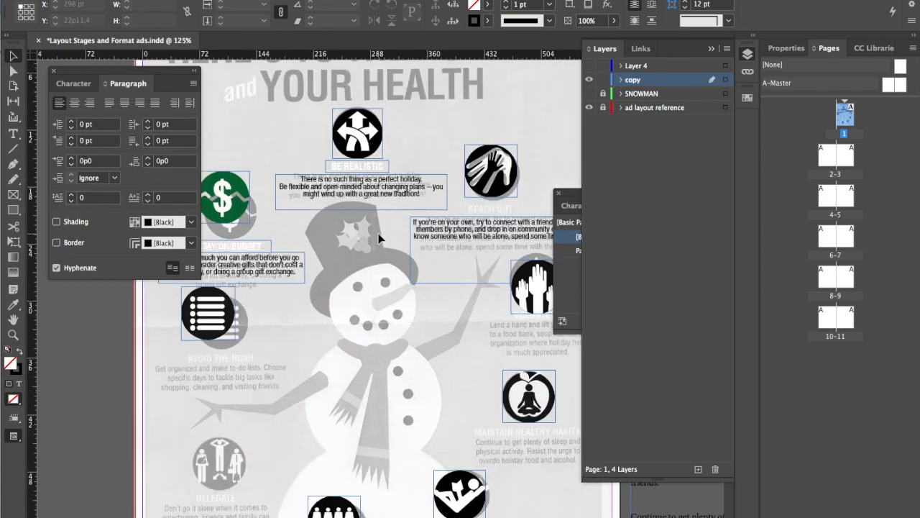
Try to move the grouped BE REALISTIC icon, heading and body copy as one unit, and undo the move
drag(370, 198, 397, 333)
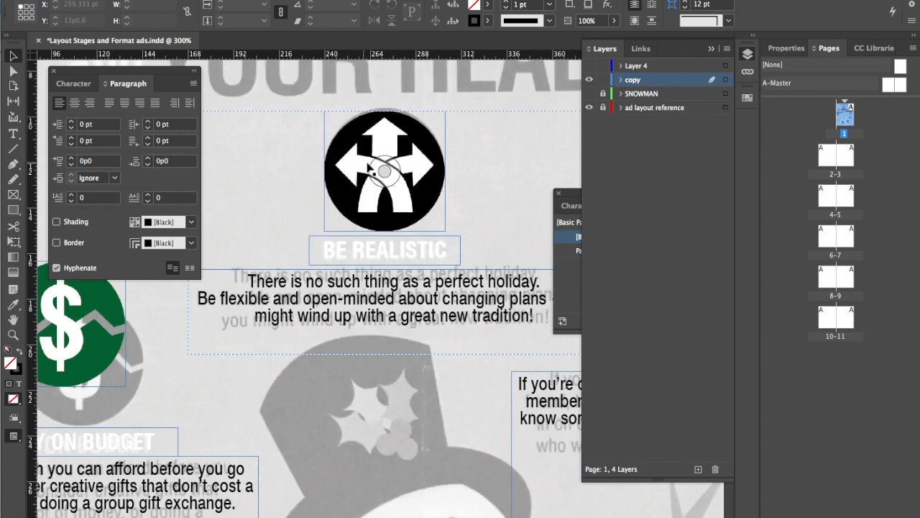
click(350, 255)
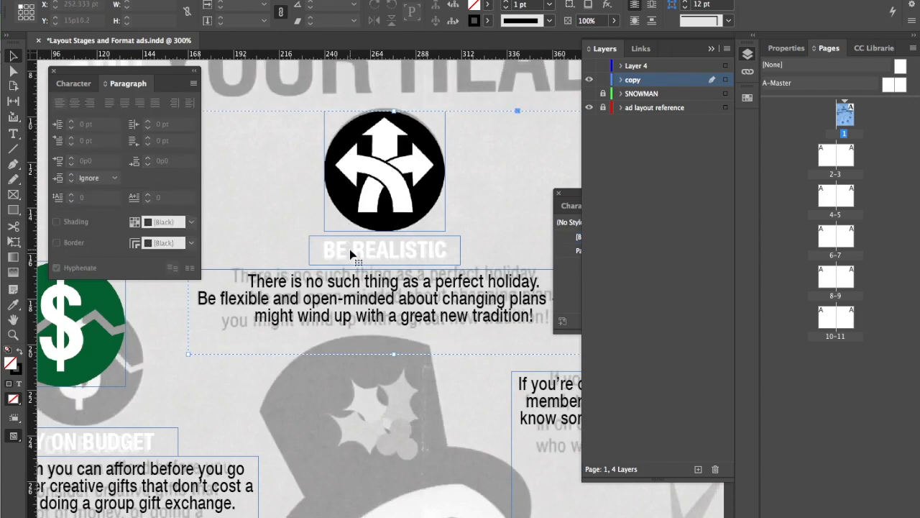
drag(343, 256, 322, 251)
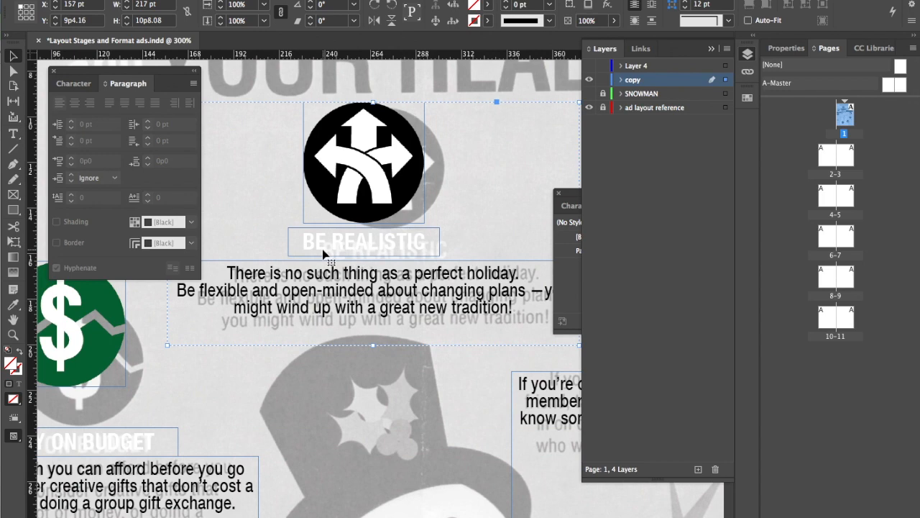
key(super+z)
Ungroup the BE REALISTIC icon, heading and body copy, test moving the heading on its own and undo that move
right_click(358, 245)
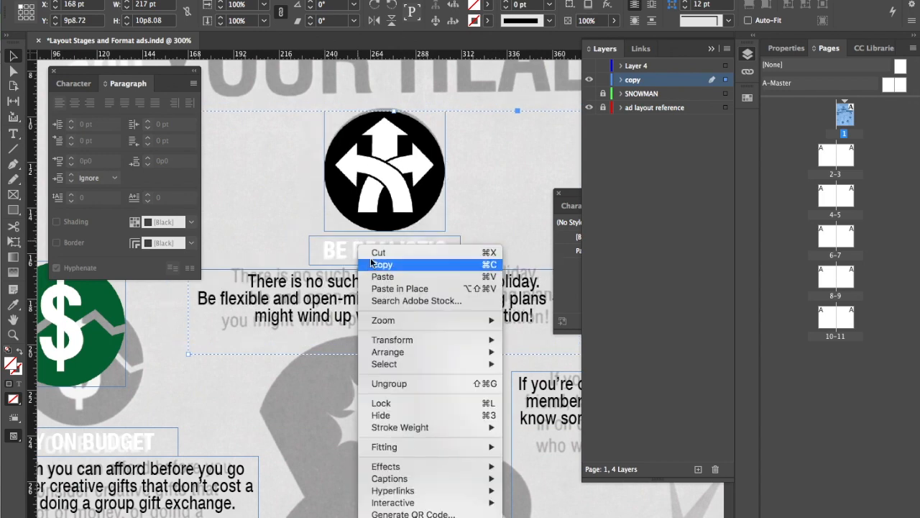
click(387, 383)
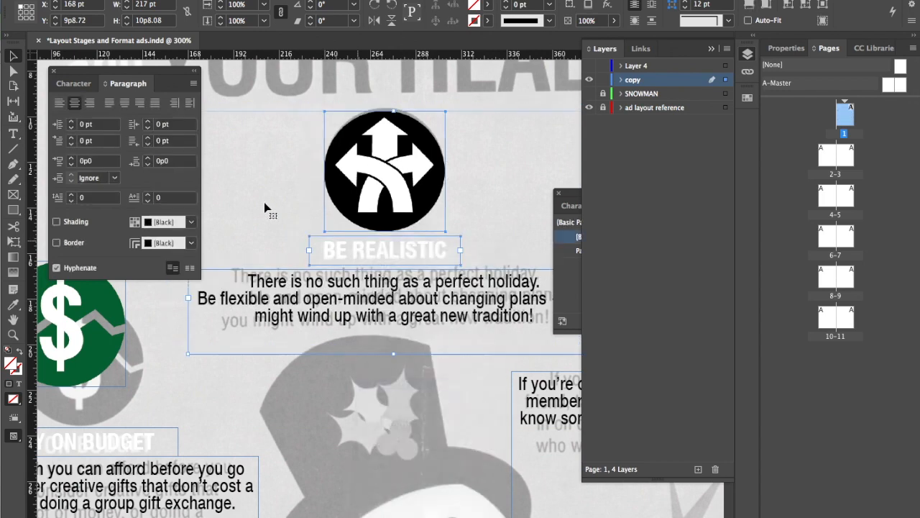
click(341, 254)
drag(341, 253, 265, 220)
key(ctrl+z)
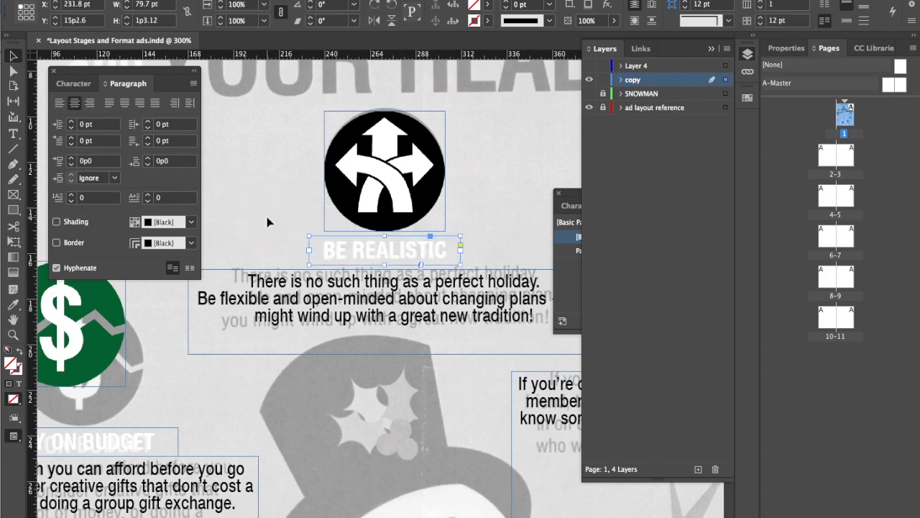
Show the SNOWMAN layer behind the copy and deselect the BE REALISTIC heading
click(589, 94)
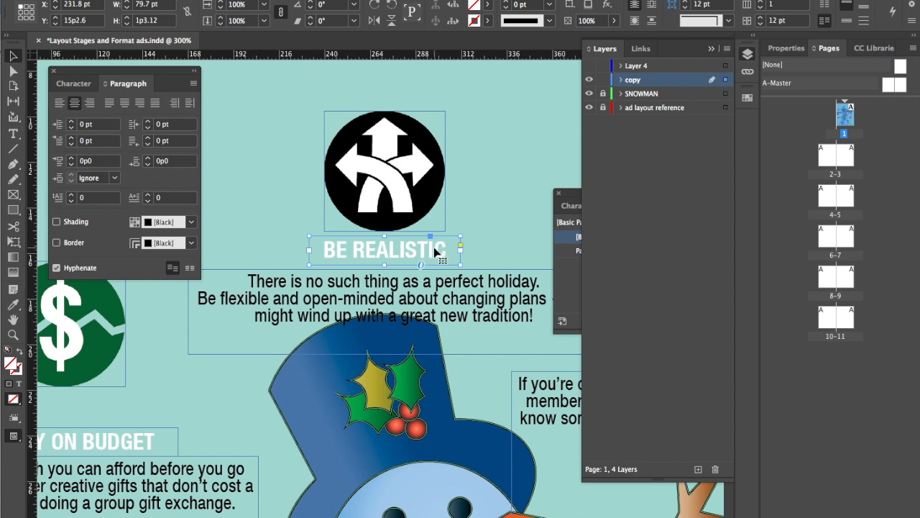
click(506, 207)
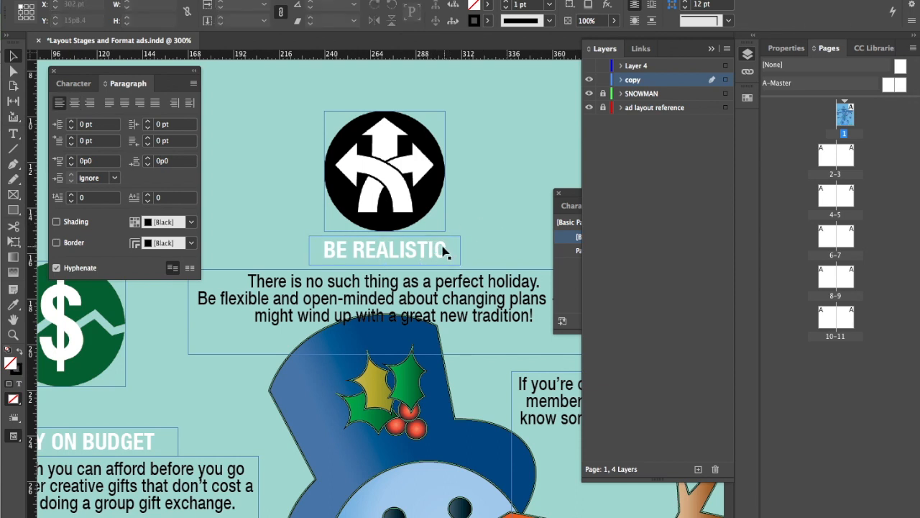
Examine the fill swatches and swatch display options available for the BE REALISTIC heading frame
click(441, 247)
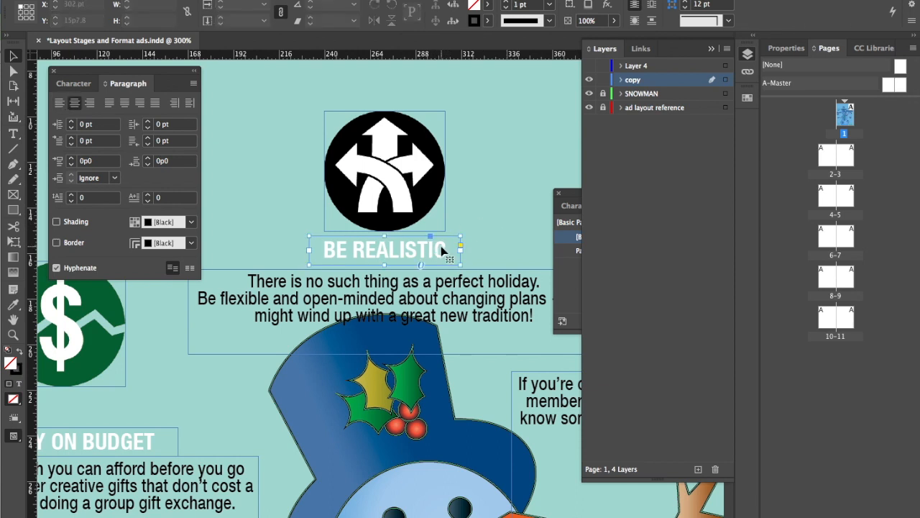
click(488, 6)
mouse_move(489, 58)
mouse_down()
mouse_move(481, 148)
mouse_move(492, 54)
mouse_up()
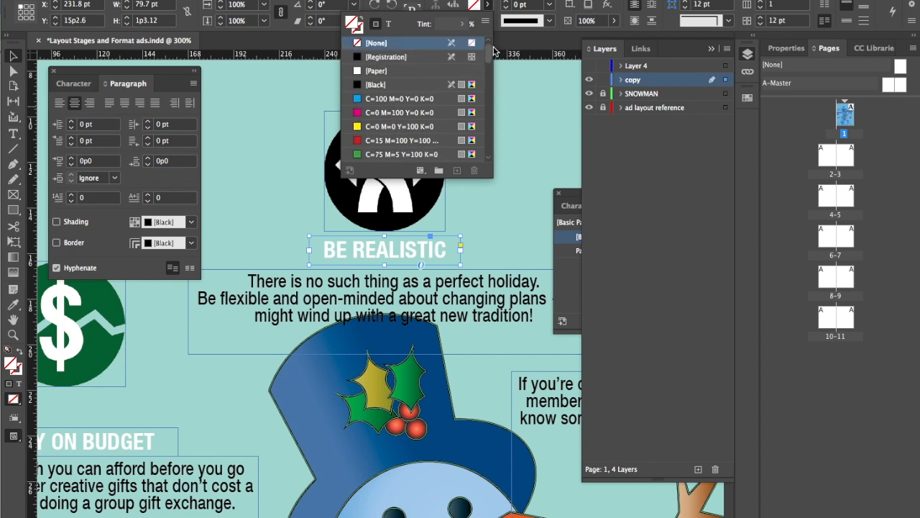
drag(494, 58, 498, 155)
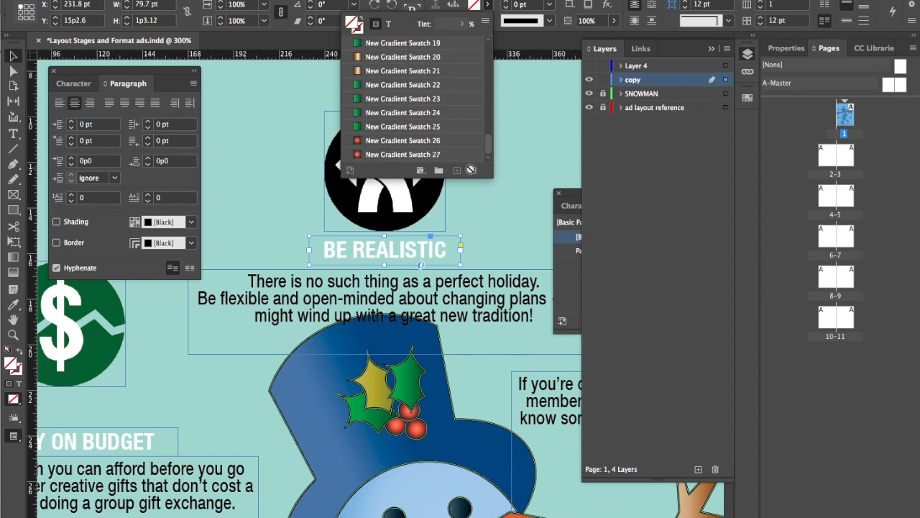
click(422, 173)
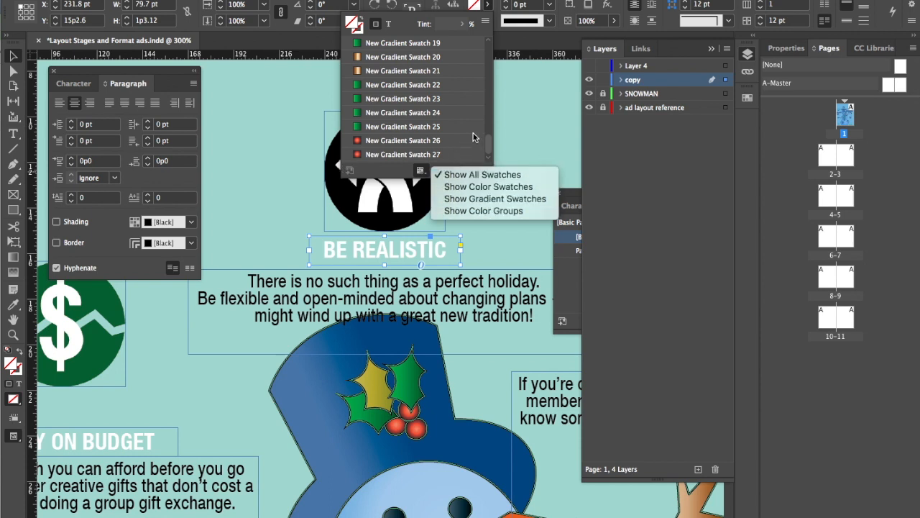
click(488, 110)
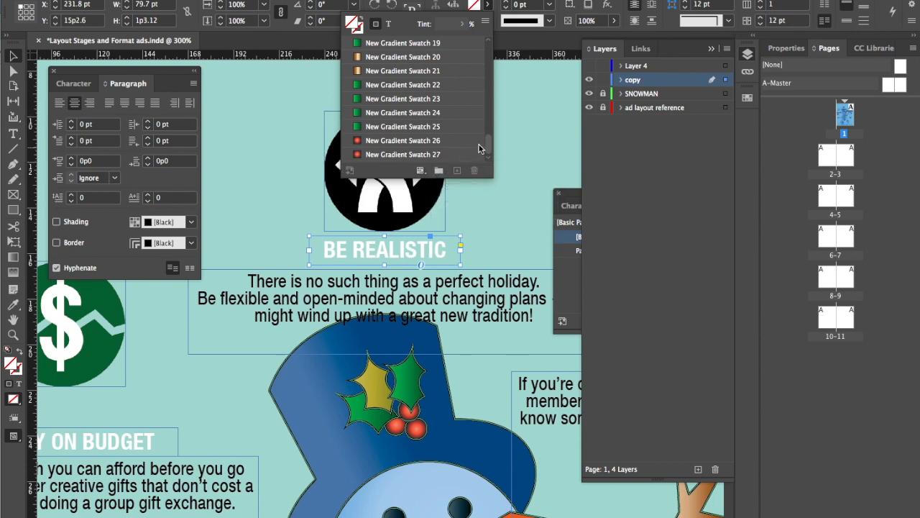
drag(487, 146, 498, 50)
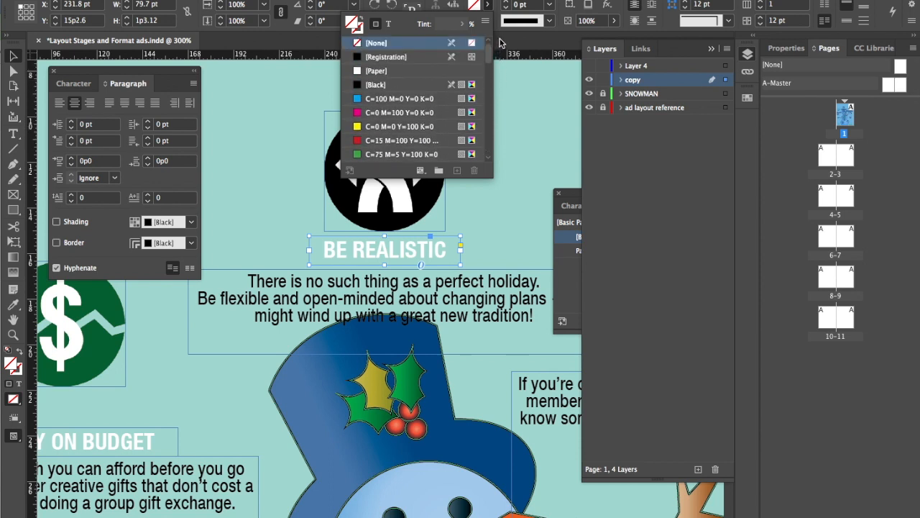
click(282, 184)
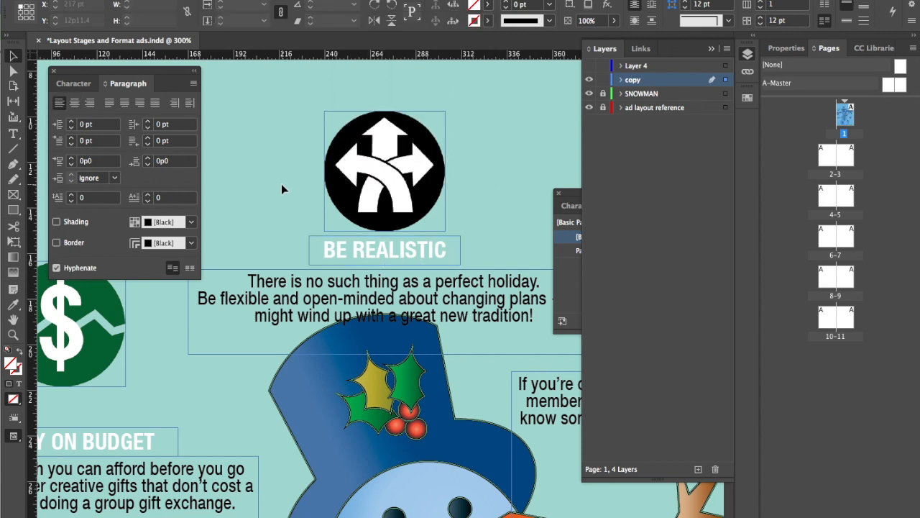
Check the character formatting of the BE REALISTIC body copy
click(277, 287)
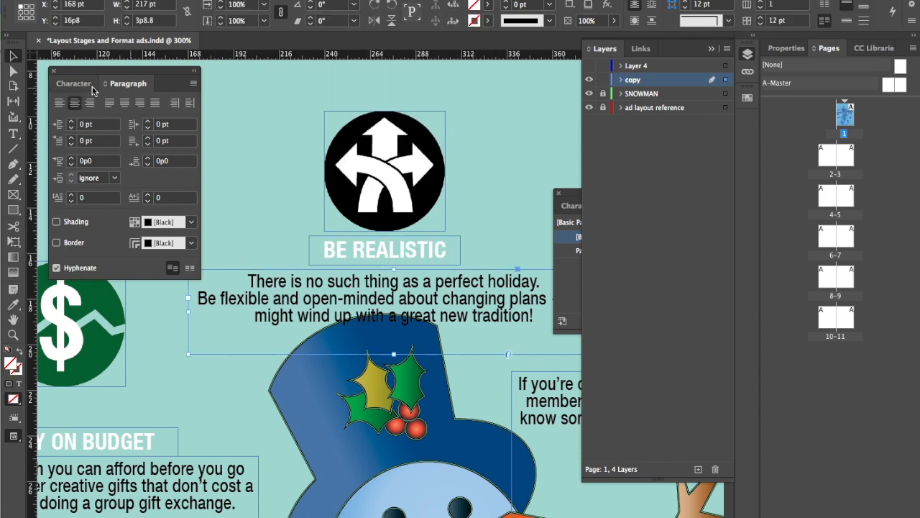
click(73, 84)
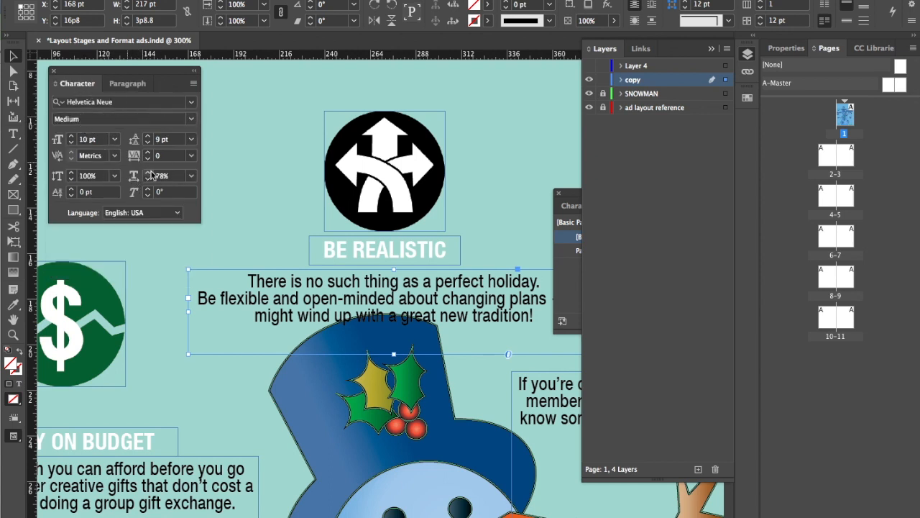
click(273, 227)
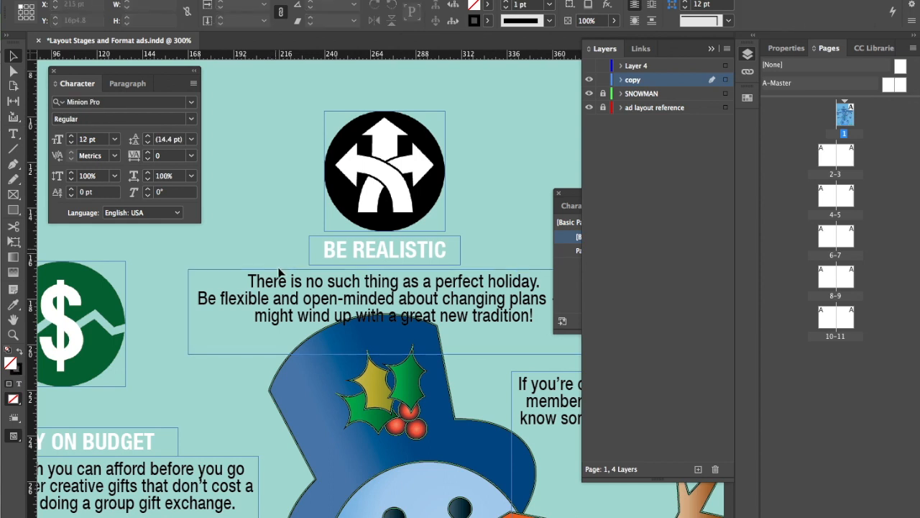
Create a new paragraph style from the BE REALISTIC body copy's formatting, apply it to that text and accept its default options
click(280, 291)
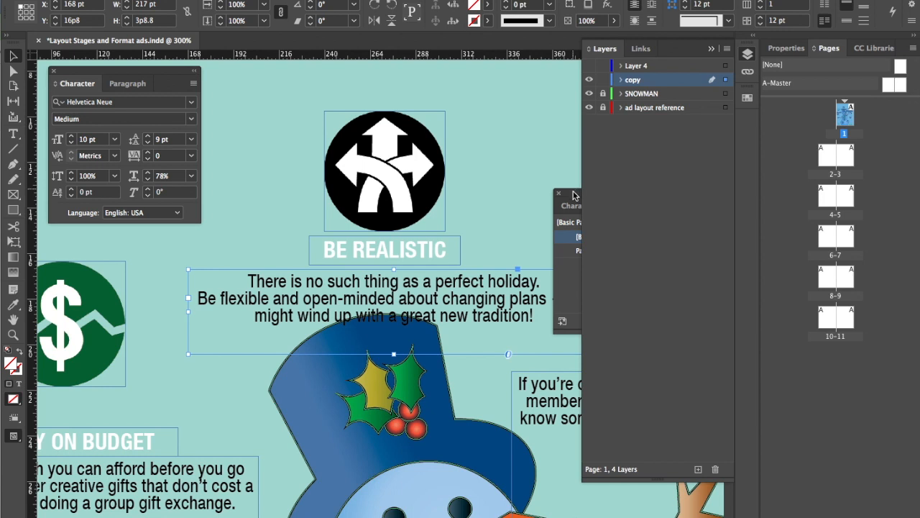
click(322, 0)
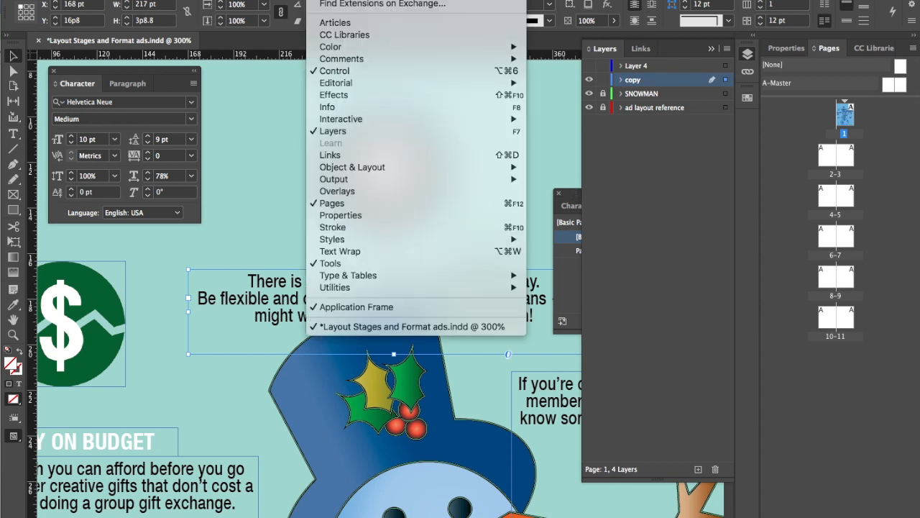
mouse_move(369, 243)
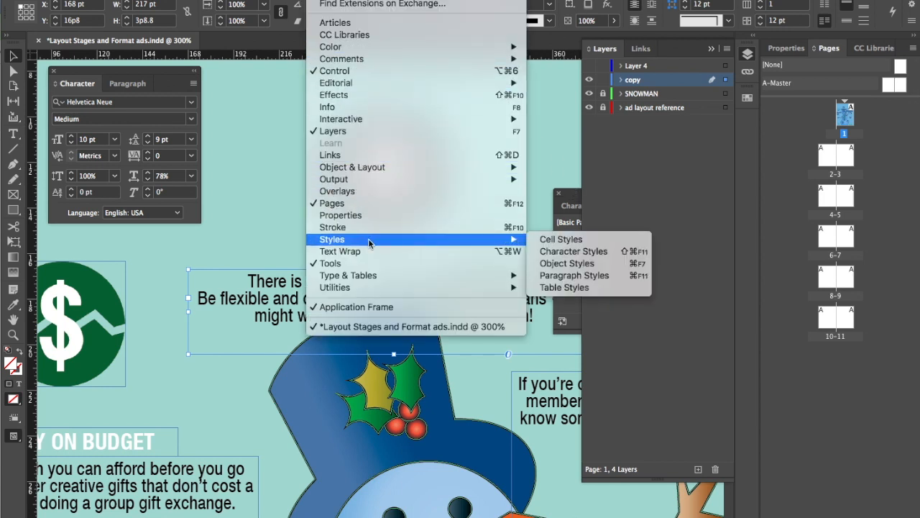
click(575, 277)
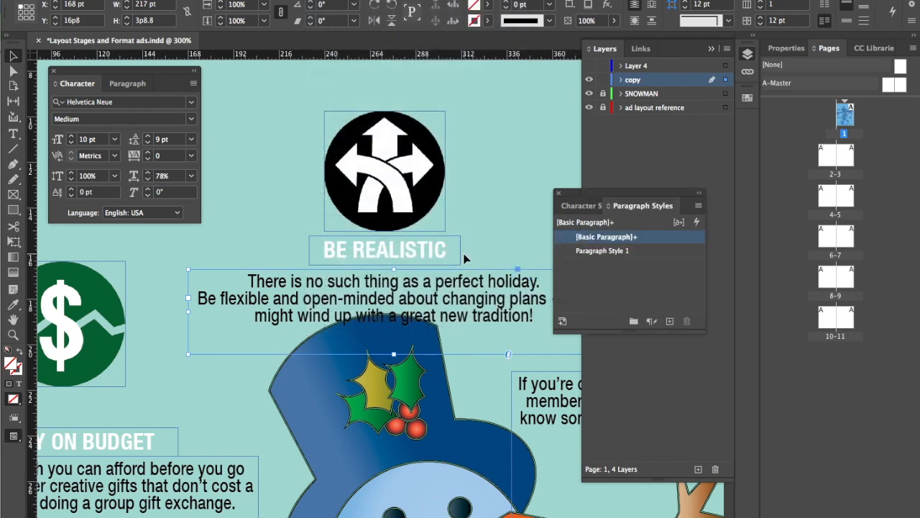
click(670, 321)
double_click(610, 252)
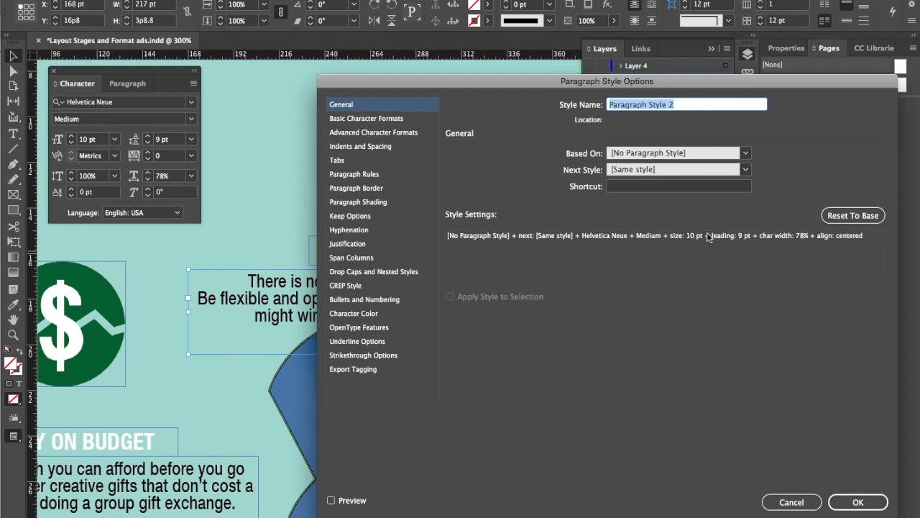
click(866, 507)
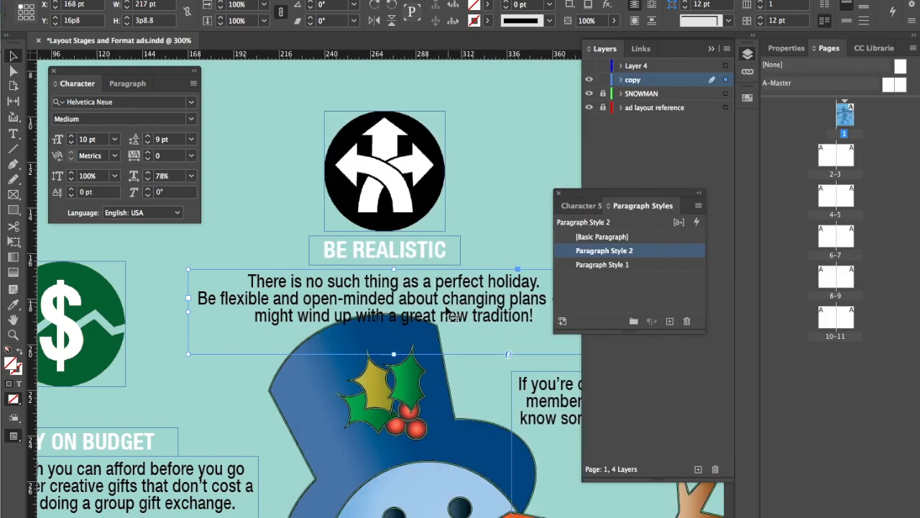
Hide the SNOWMAN layer to expose the scanned ad reference beneath the copy
drag(447, 371, 425, 172)
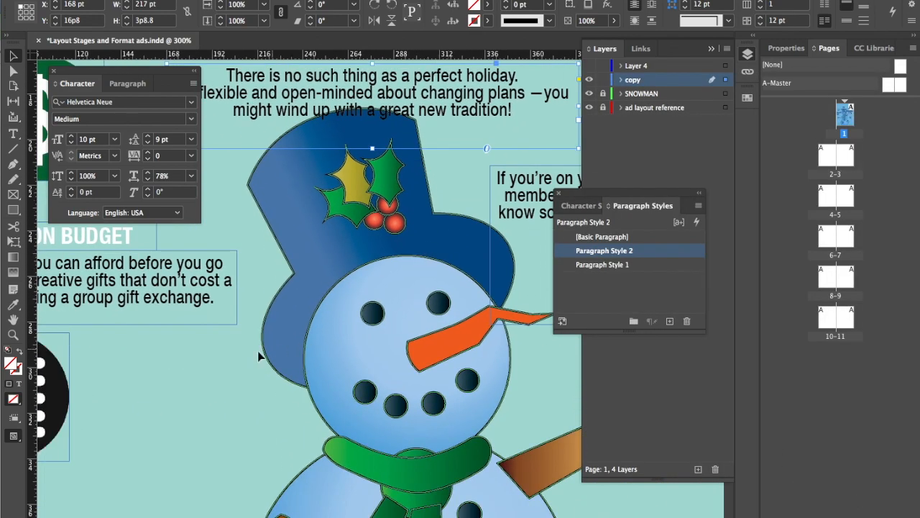
drag(204, 357, 308, 325)
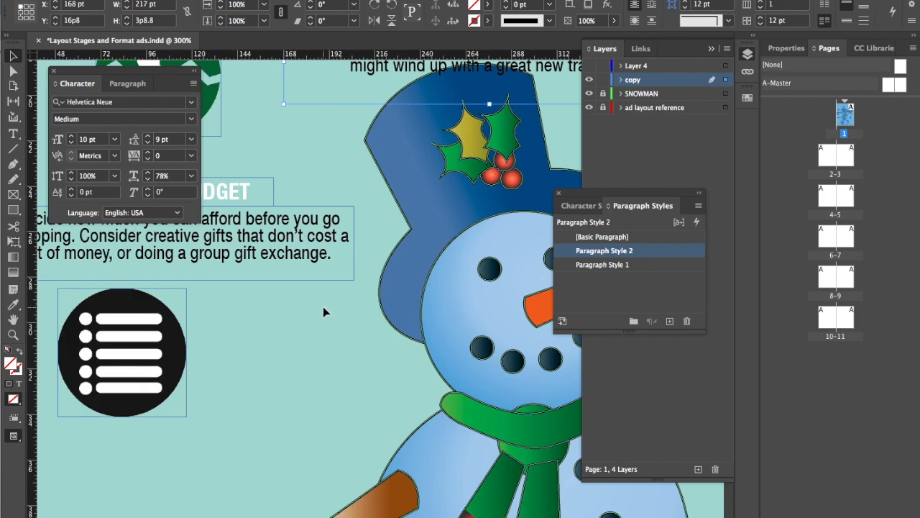
key(super+minus)
key(super+minus)
key(super+minus)
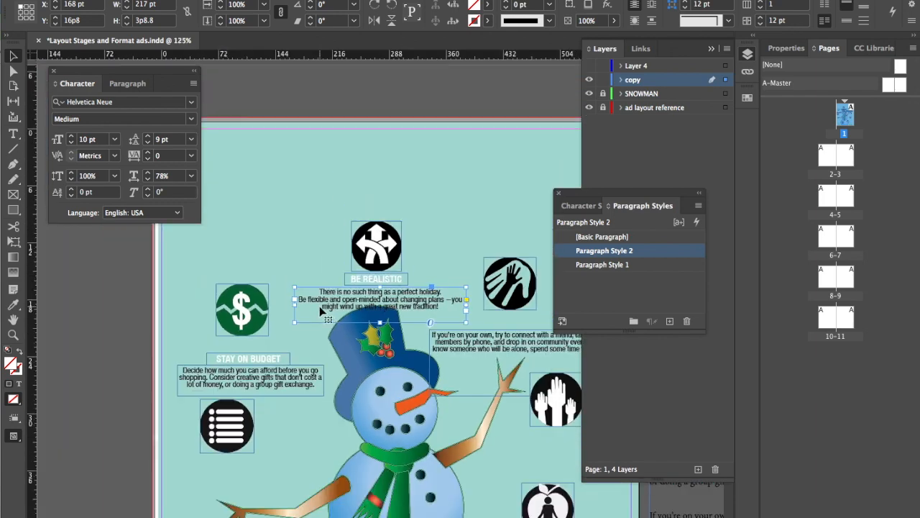
scroll(496, 139, down, 3)
scroll(496, 139, right, 1)
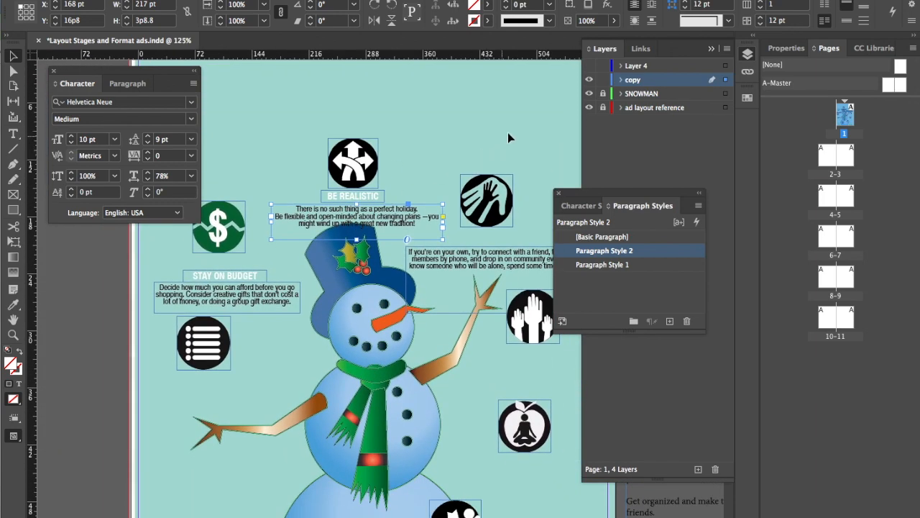
click(589, 93)
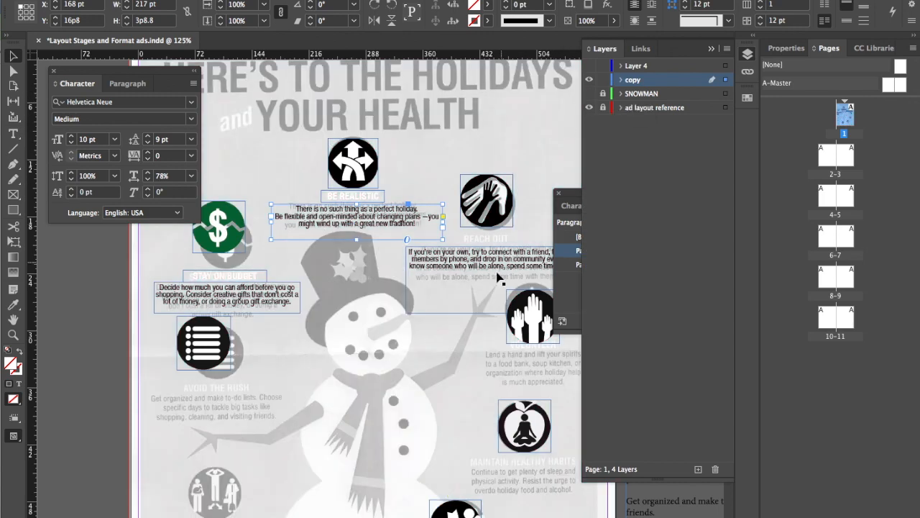
Copy the "Lend a hand" paragraph from the pasteboard text into a new text frame about 156.75 pt wide over the reference's VOLUNTEER copy
drag(496, 318, 262, 326)
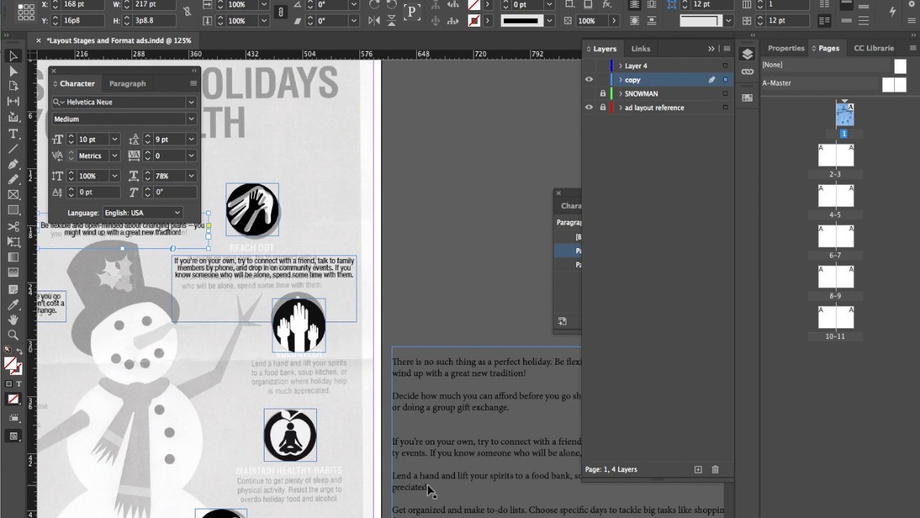
key(t)
drag(431, 488, 393, 475)
key(super+c)
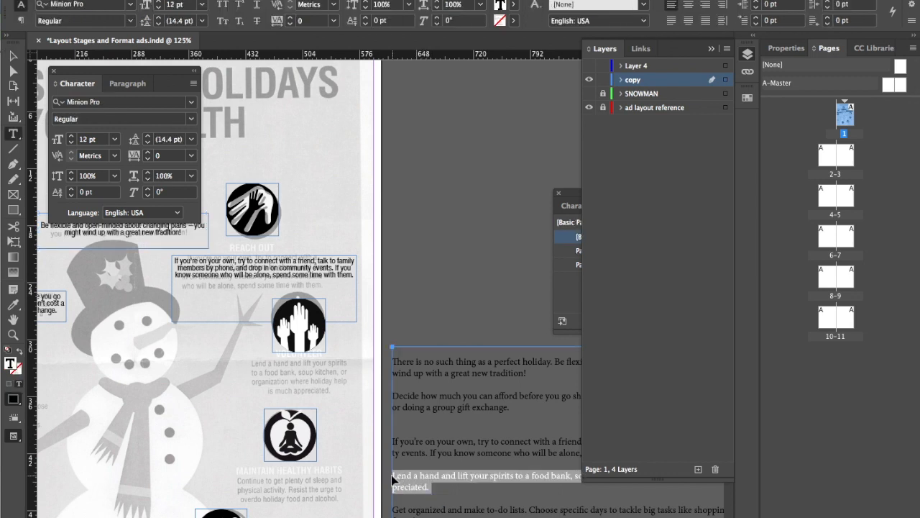
scroll(279, 379, up, 1)
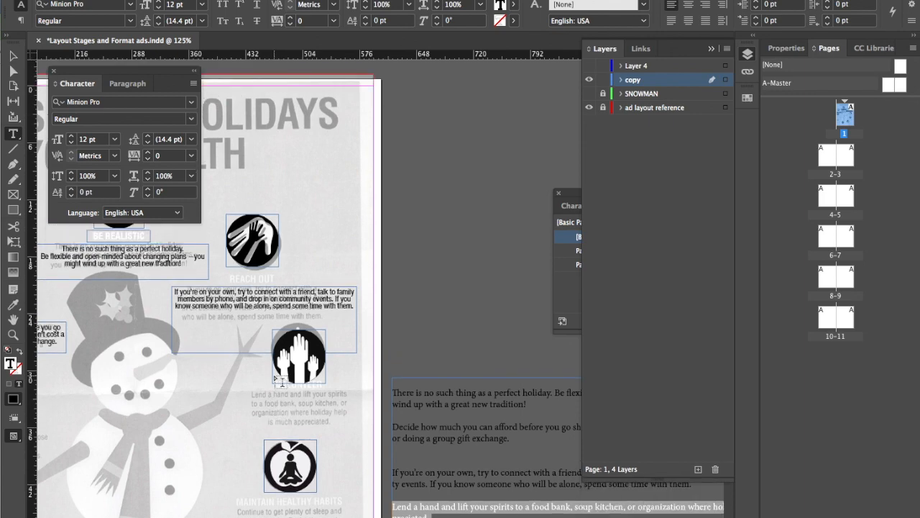
scroll(288, 407, up, 4)
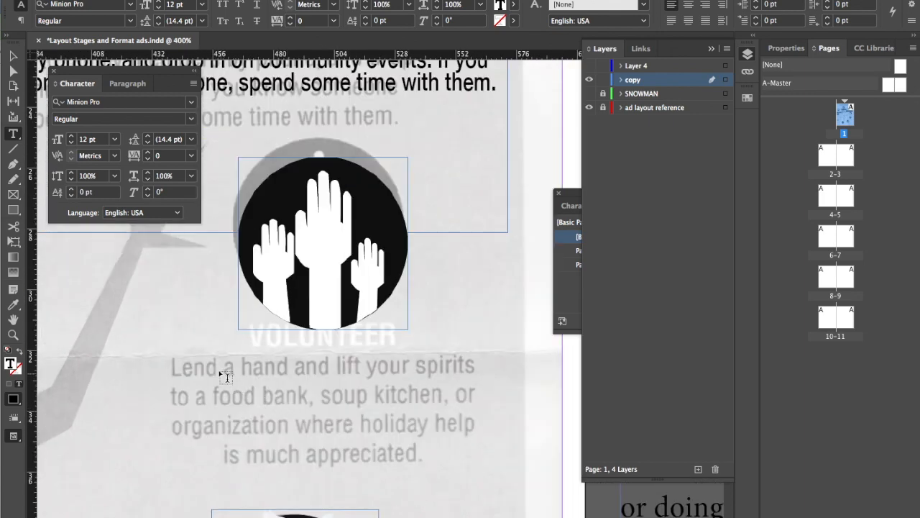
drag(138, 341, 535, 480)
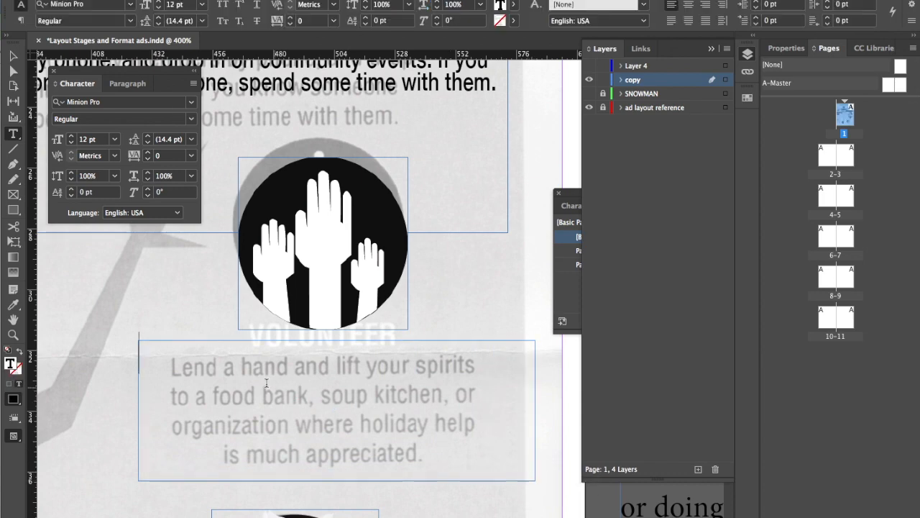
key(super+v)
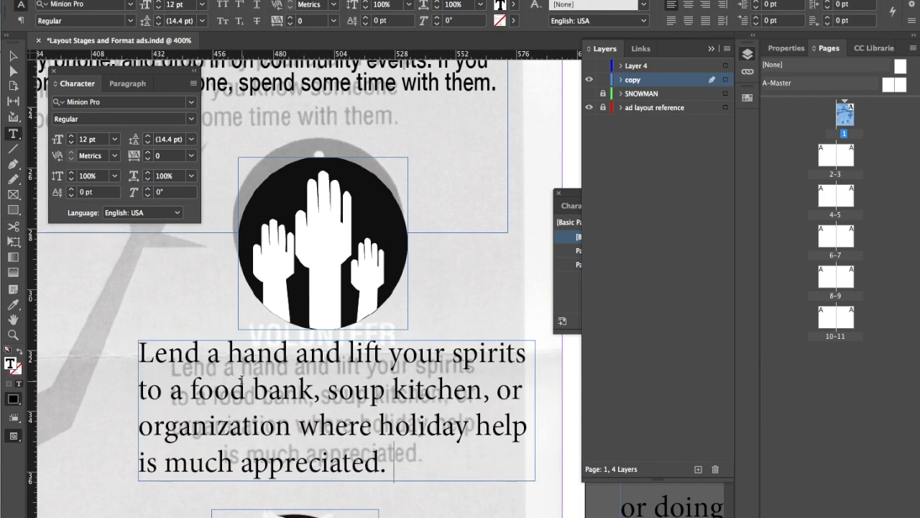
key(Escape)
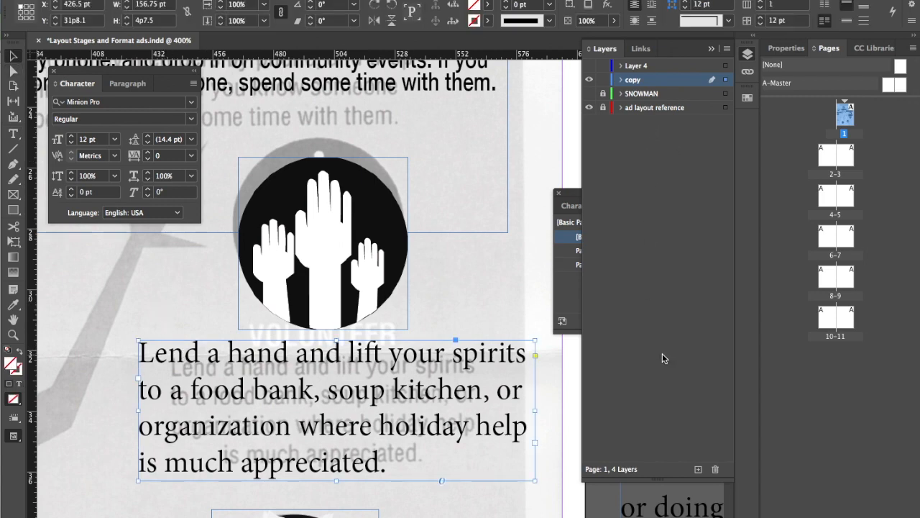
Apply Paragraph Style 2 to the "Lend a hand" text frame
click(710, 51)
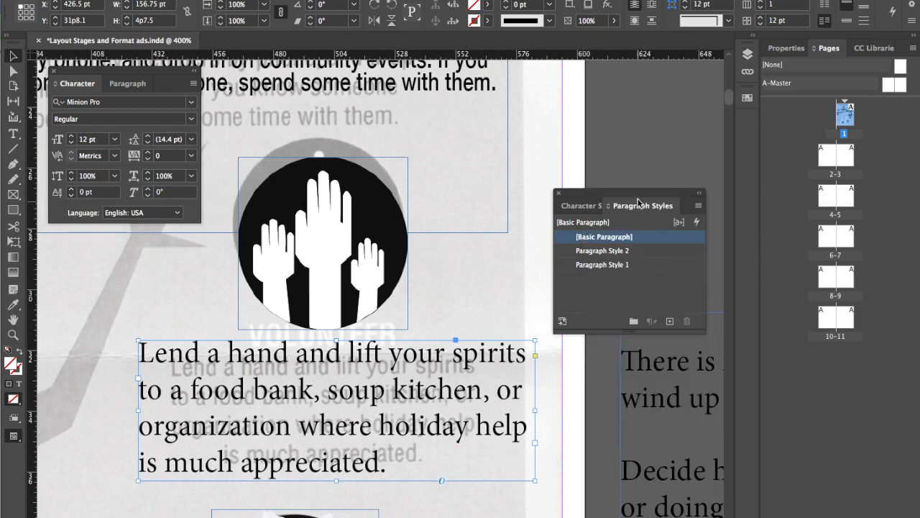
drag(638, 191, 531, 115)
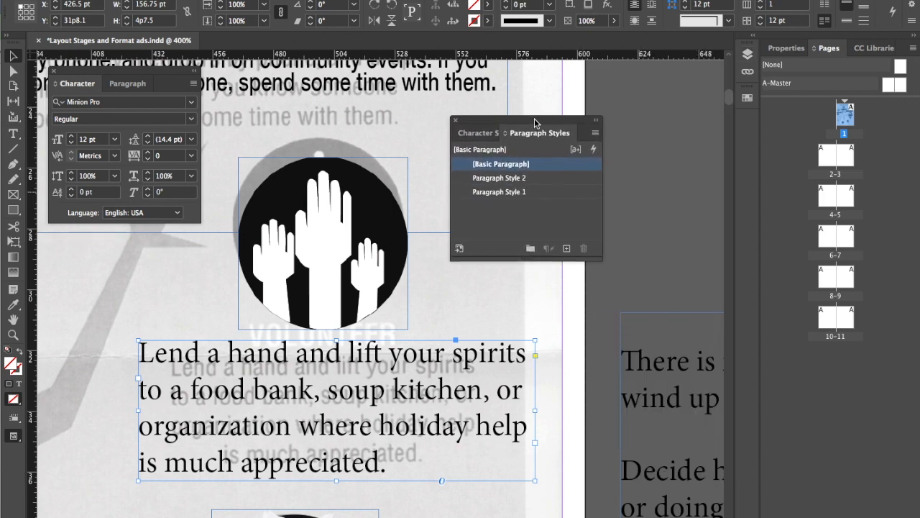
click(519, 178)
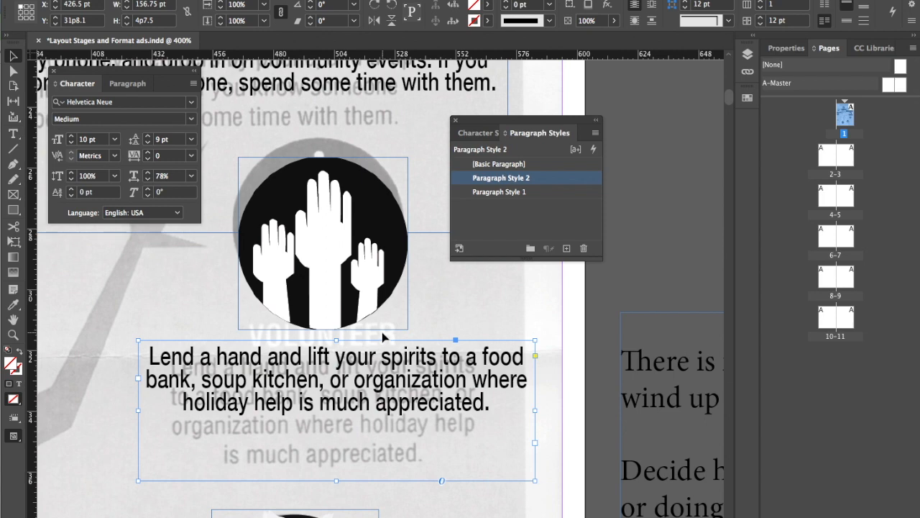
Resize the "Lend a hand" frame to about 125.75 pt by 3p11 and align it and the raised-hands icon with the reference
drag(387, 372, 385, 392)
drag(530, 501, 437, 501)
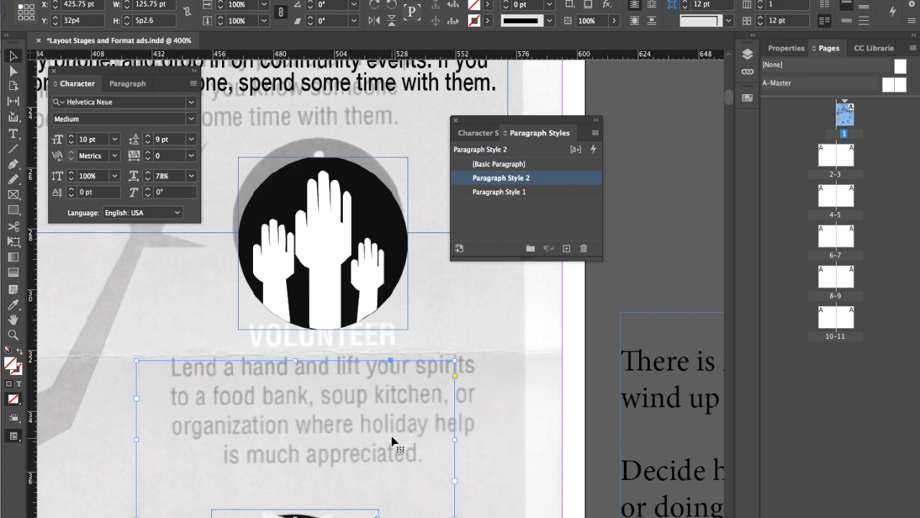
drag(393, 425, 407, 423)
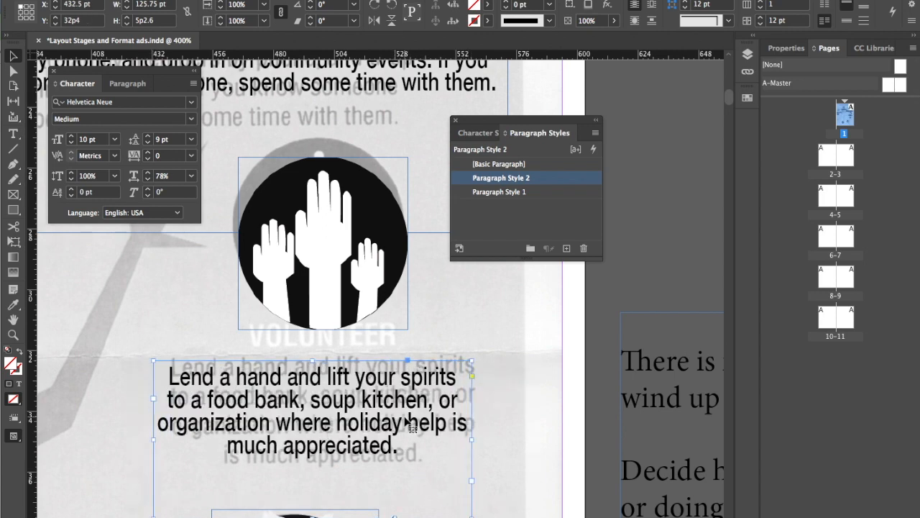
drag(312, 515, 317, 479)
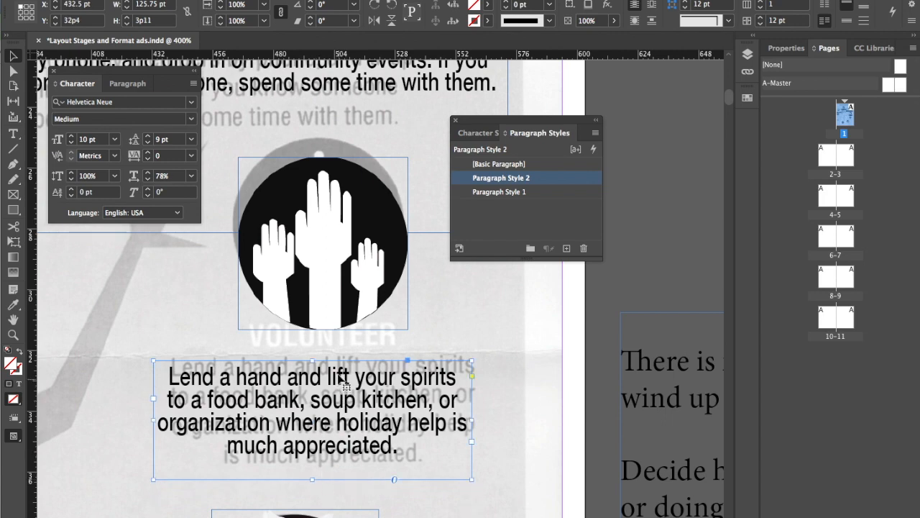
drag(339, 286, 329, 281)
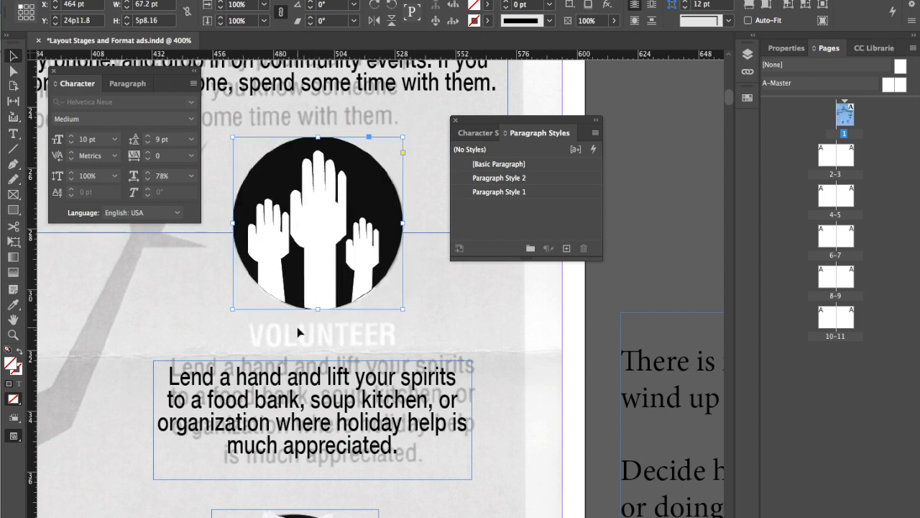
click(296, 332)
Duplicate the BE REALISTIC heading and place the copy over the reference's REACH OUT heading
scroll(274, 197, up, 5)
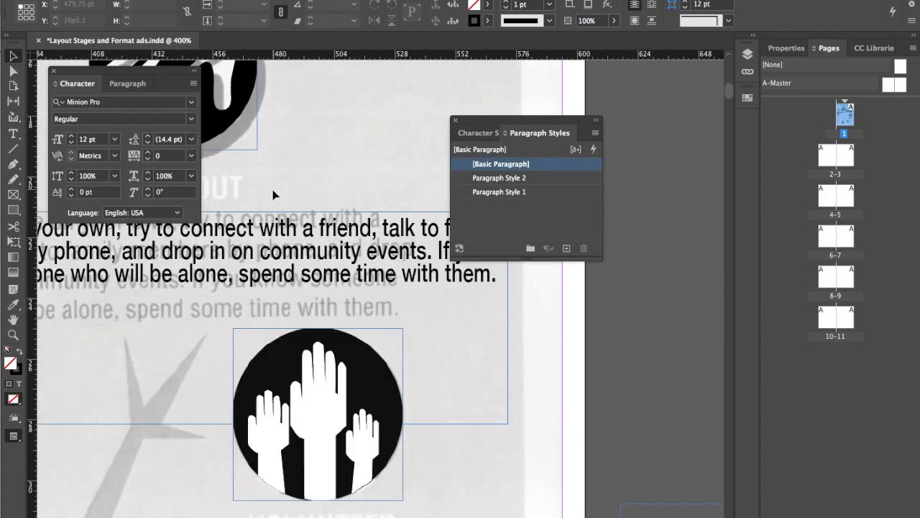
drag(255, 215, 546, 420)
click(106, 303)
drag(161, 315, 525, 436)
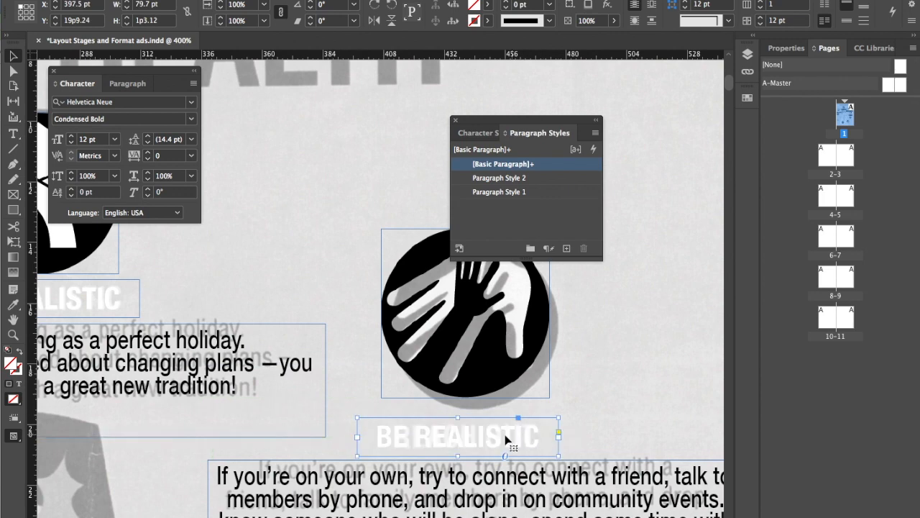
Replace the duplicated heading's text under the two-hands icon with "REACH OUT"
double_click(494, 440)
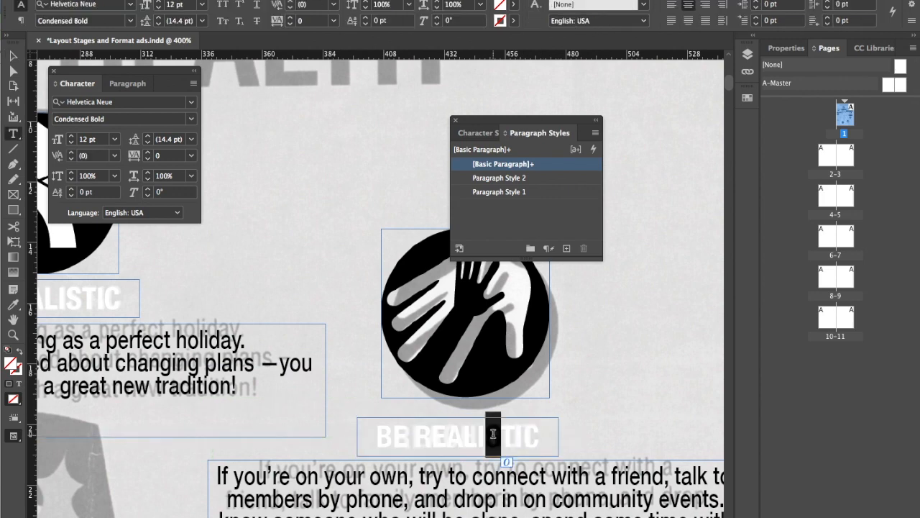
triple_click(495, 439)
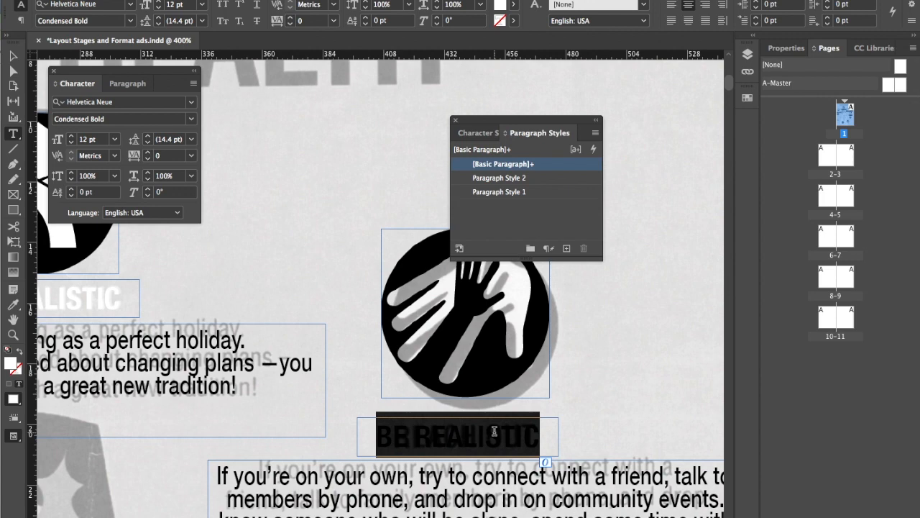
text(REA)
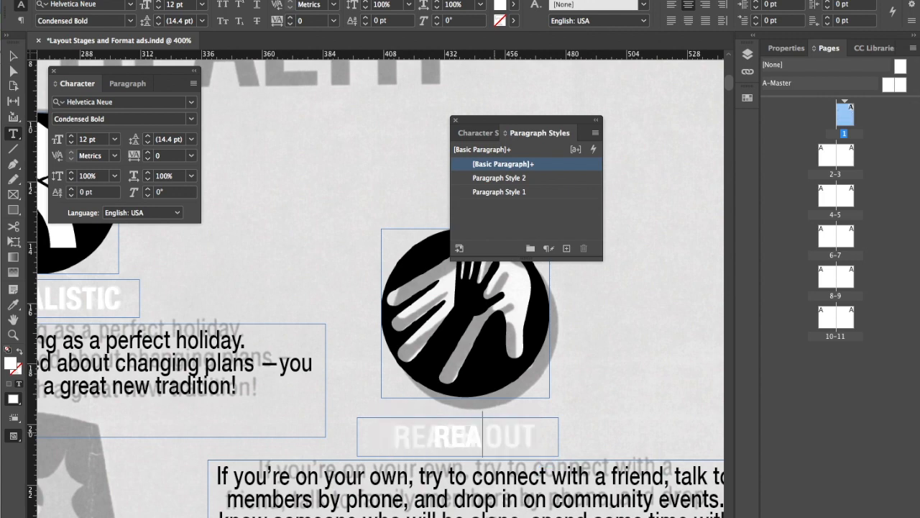
text(L)
key(BackSpace)
key(BackSpace)
key(BackSpace)
key(BackSpace)
text(REACH OUT)
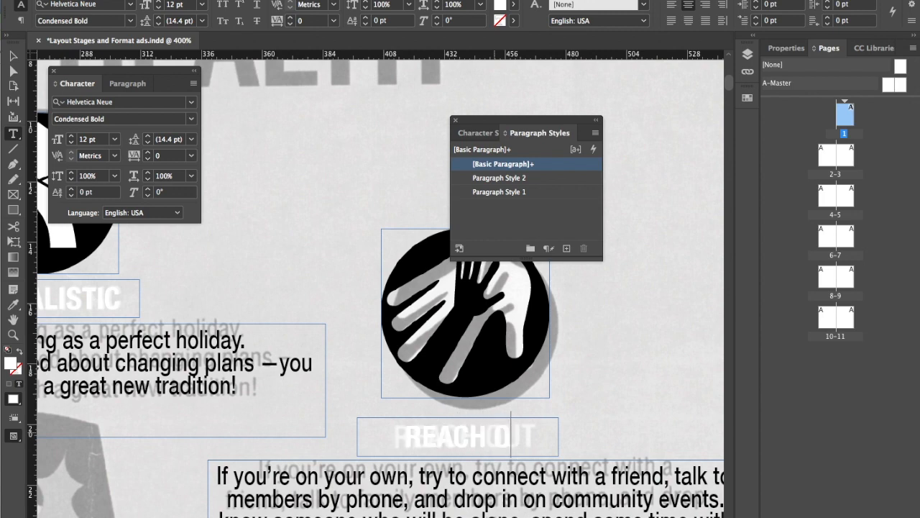
Create a paragraph style named HEADING from the REACH OUT heading's formatting, and deselect the frame
click(14, 57)
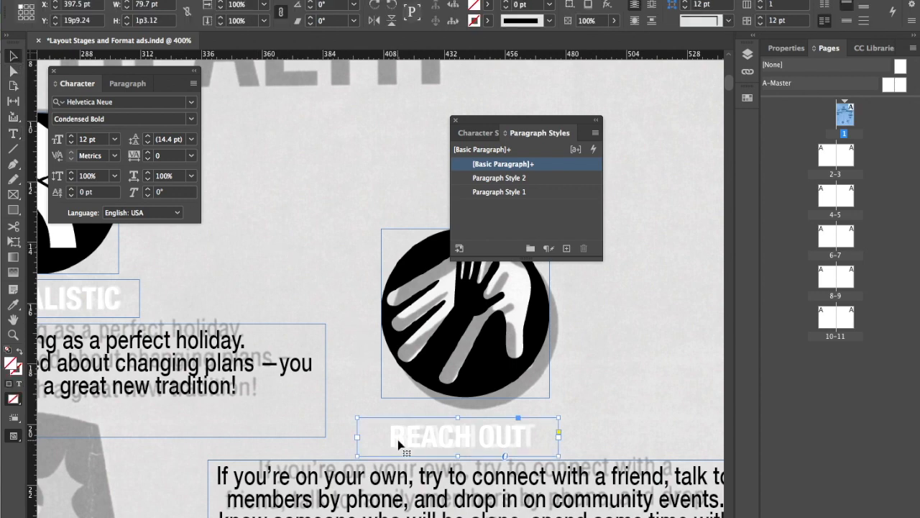
click(567, 248)
double_click(513, 178)
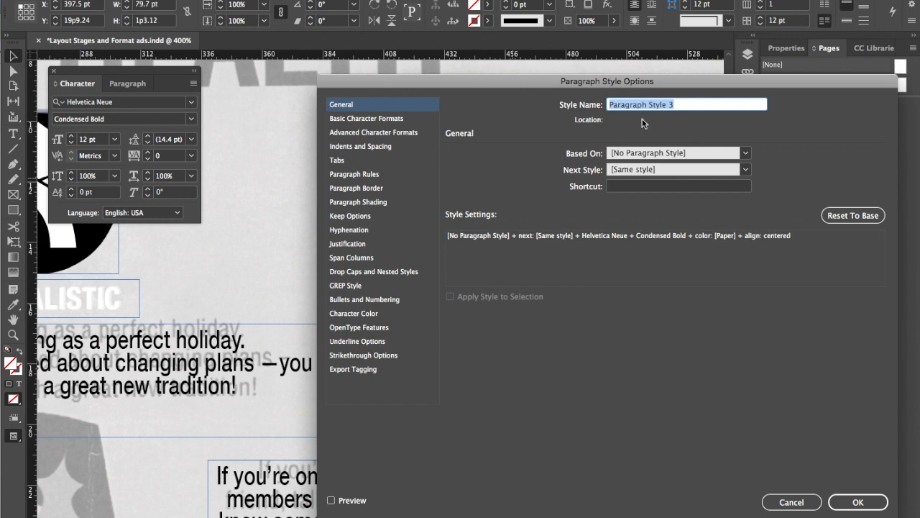
text(HE)
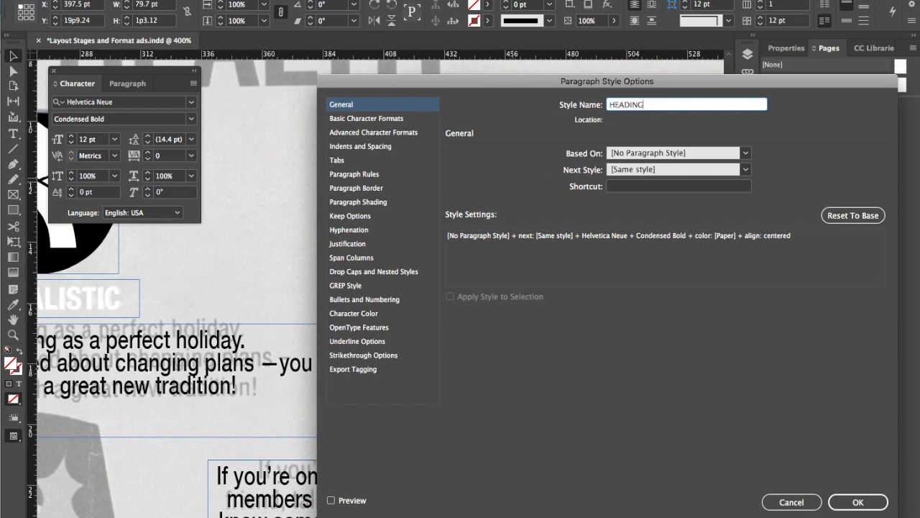
text(ADING)
key(Return)
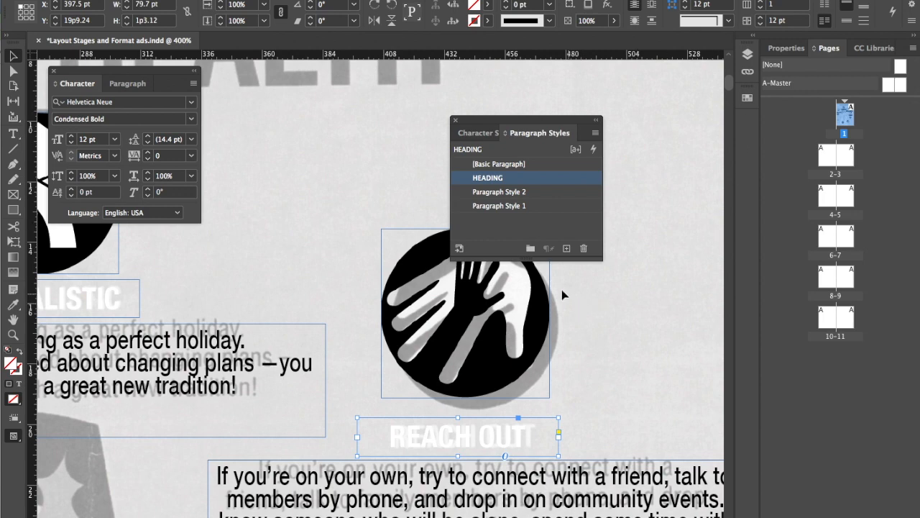
click(375, 347)
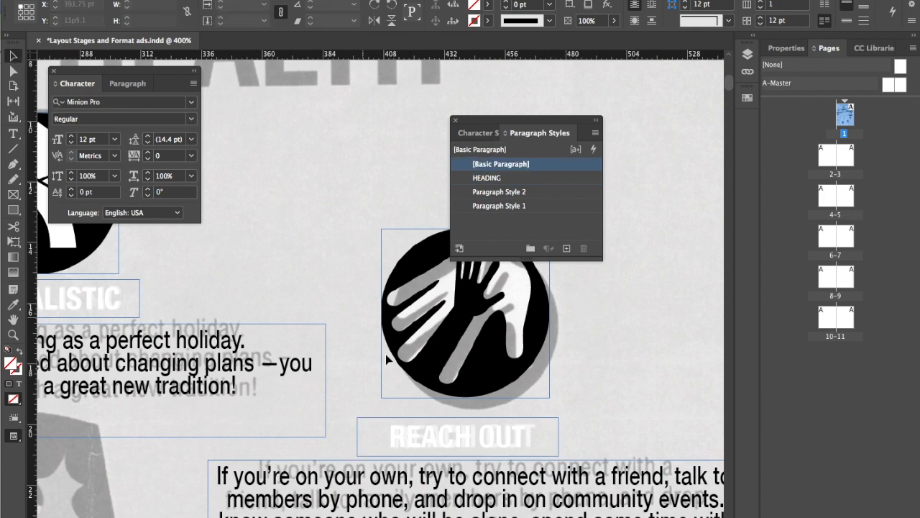
Duplicate the REACH OUT heading and place the copy over the reference's VOLUNTEER heading below the raised-hands icon
scroll(370, 380, down, 1)
scroll(370, 380, down, 5)
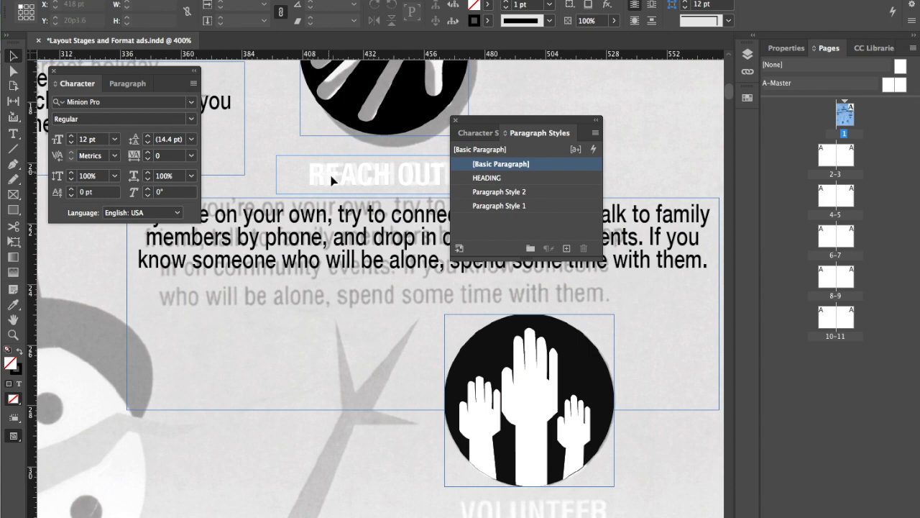
drag(332, 180, 492, 510)
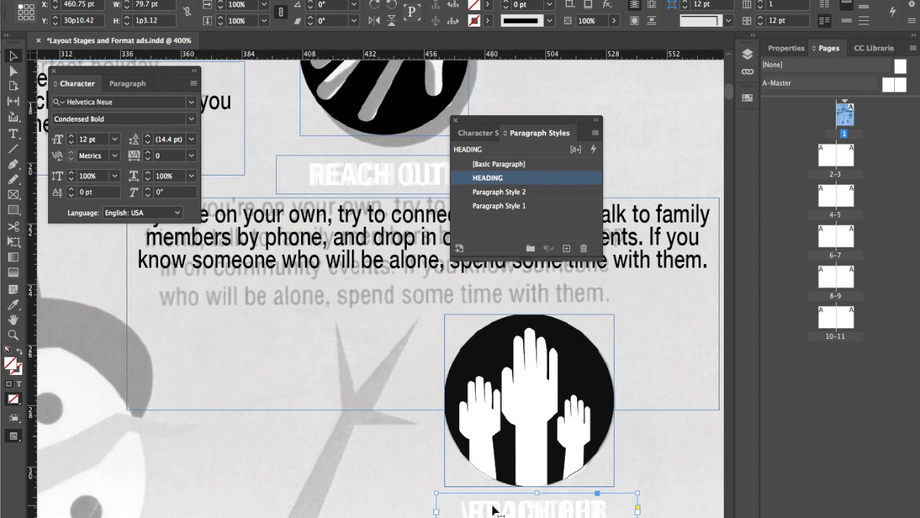
Replace the duplicated heading's text below the raised-hands icon with "VOLUNTEER" and deselect the frame
key(t)
click(495, 506)
key(super+a)
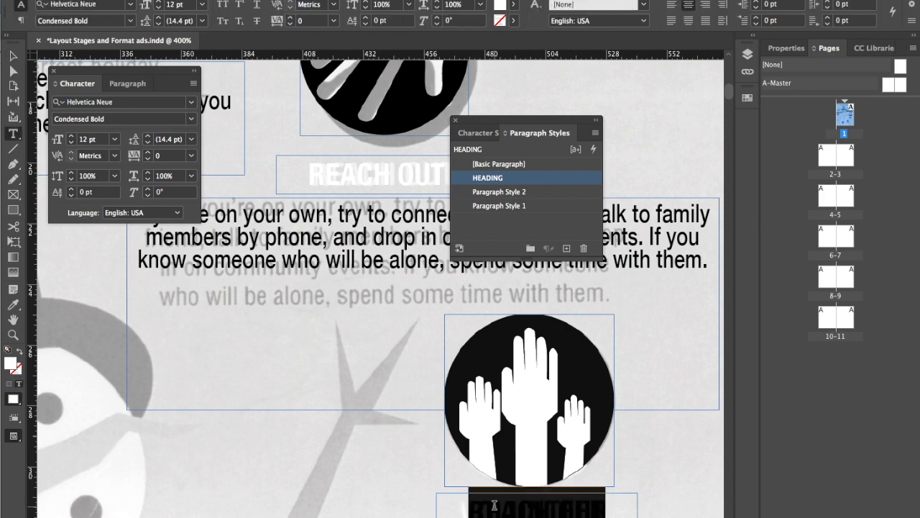
key(BackSpace)
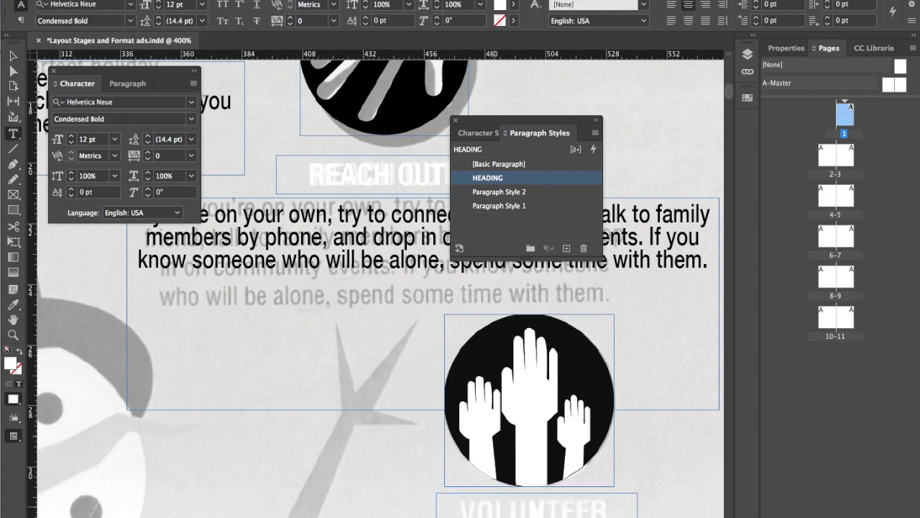
text(VOLUN)
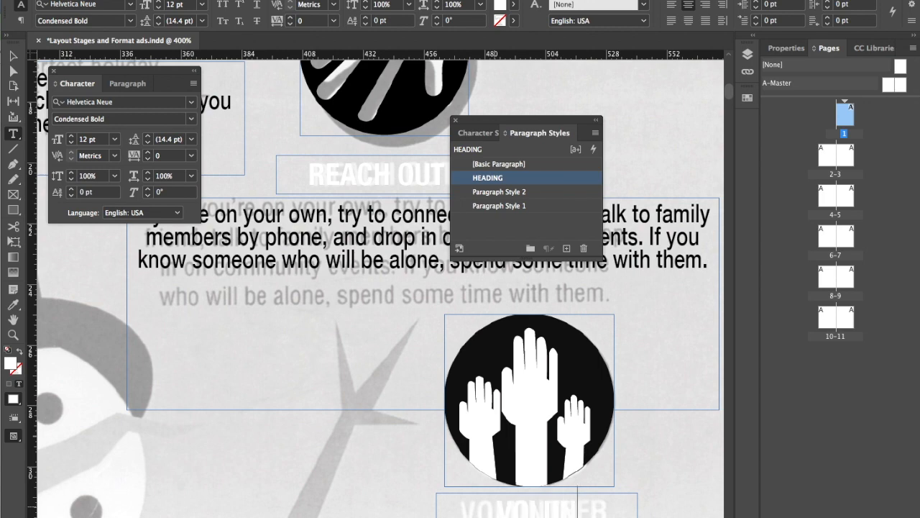
text(TEER)
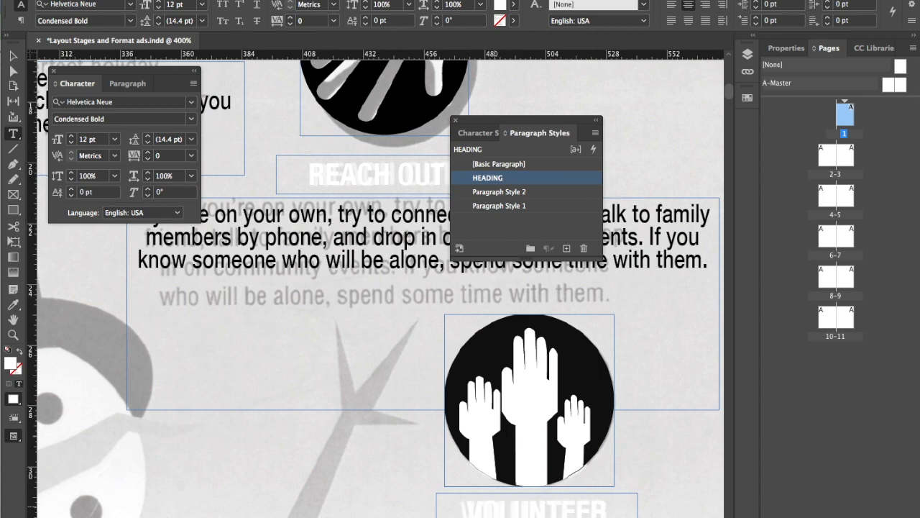
click(13, 56)
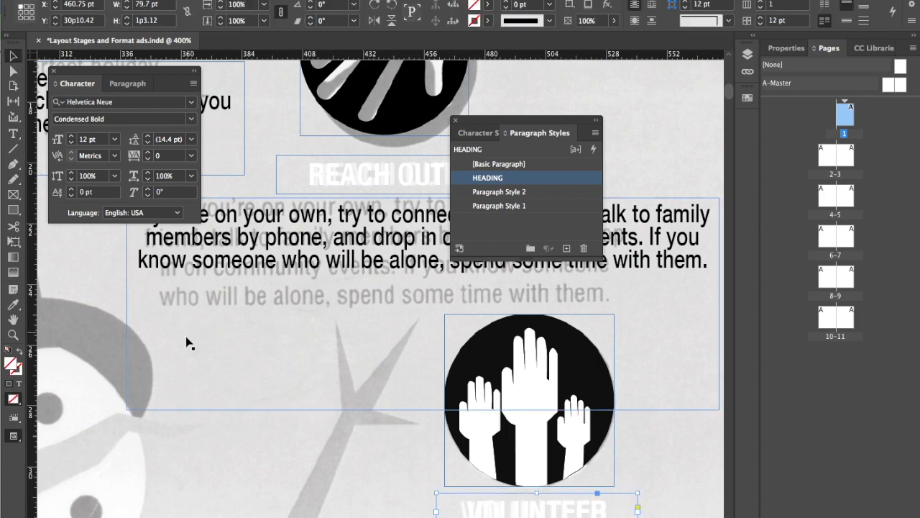
click(191, 457)
Make the SNOWMAN layer visible and hide all panels to review the ad with its colour artwork
key(ctrl+minus)
key(ctrl+minus)
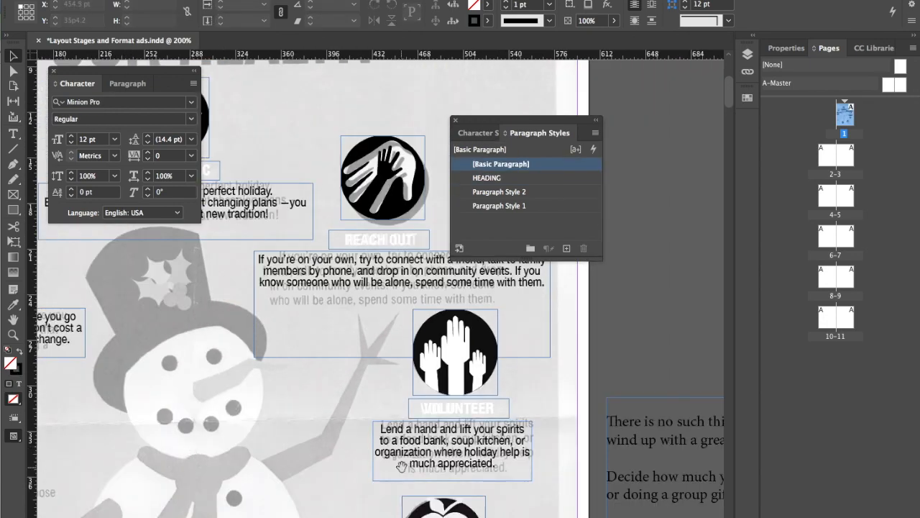
scroll(318, 451, down, 5)
scroll(318, 451, right, 2)
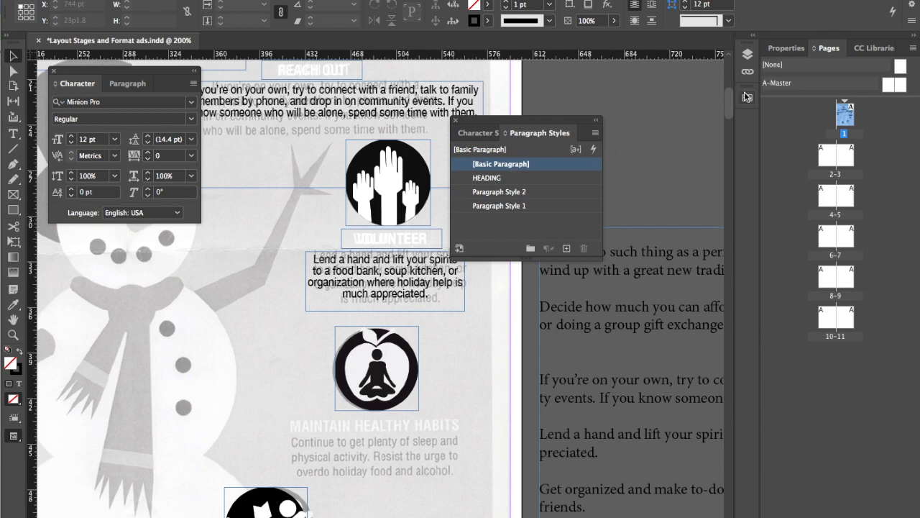
click(748, 55)
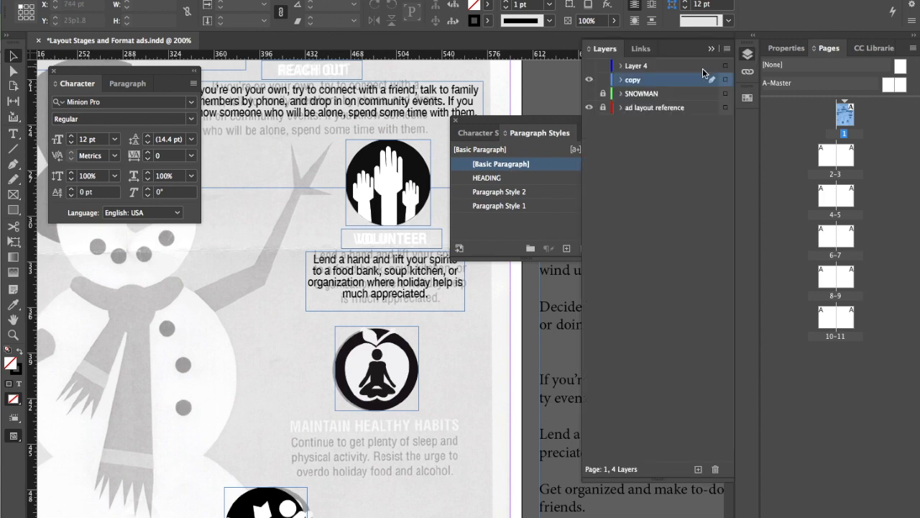
click(589, 93)
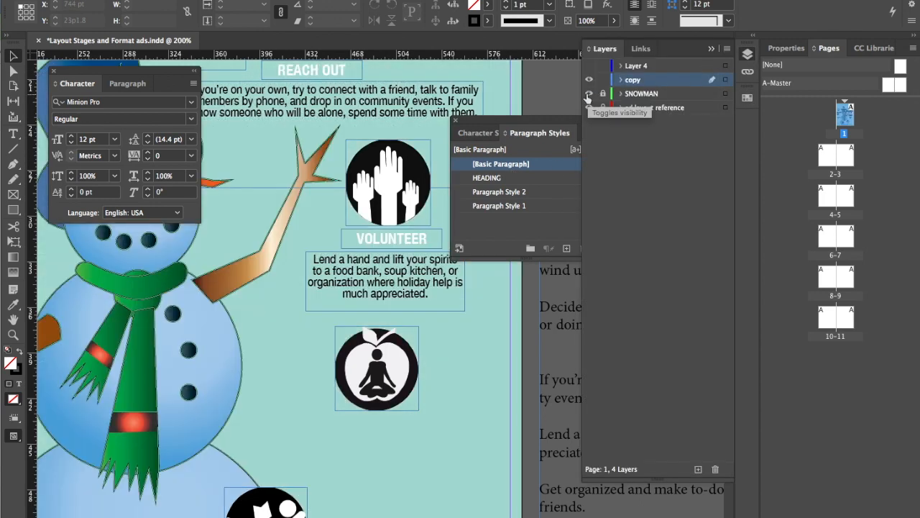
key(Tab)
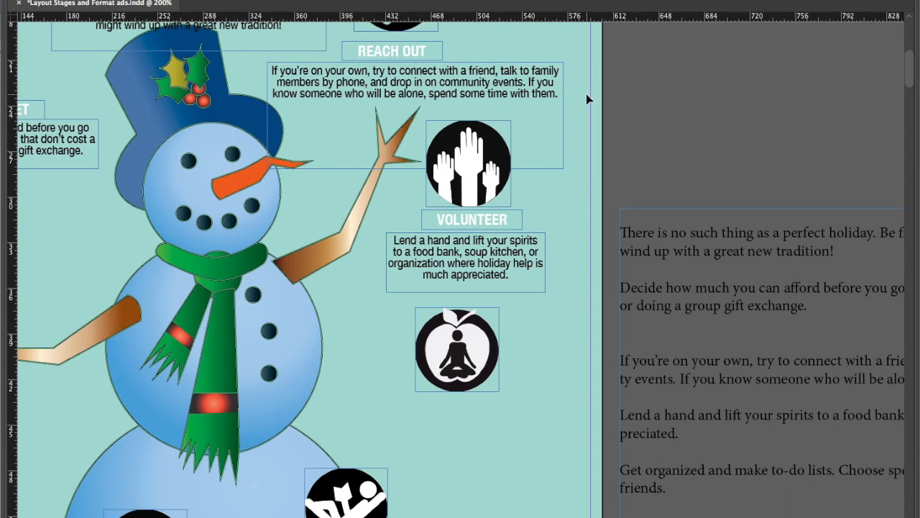